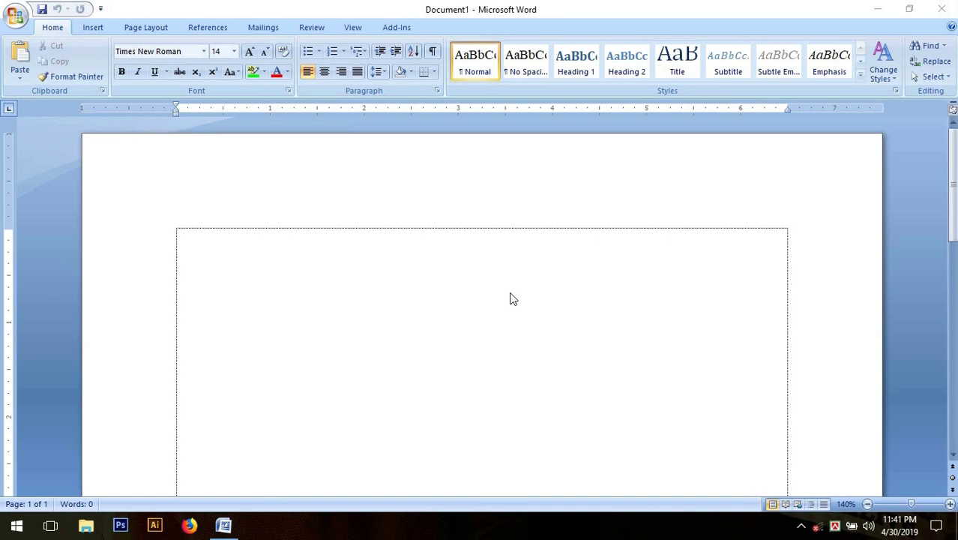
Paste the four home-row drill lines (jjj fff, kkk ddd, lll sss, aaa ;;;) onto the blank page.
left_click(510, 299)
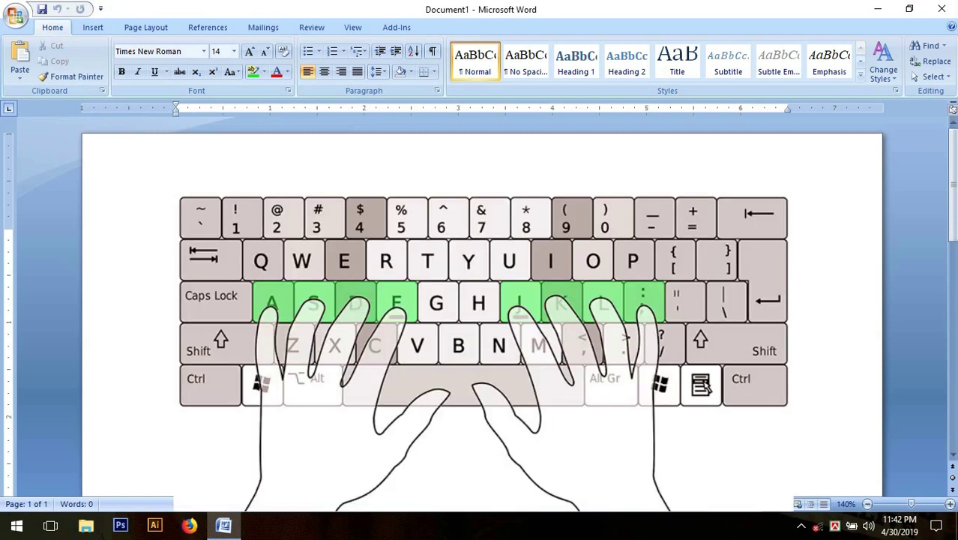
key("ctrl+v")
key("ctrl+z")
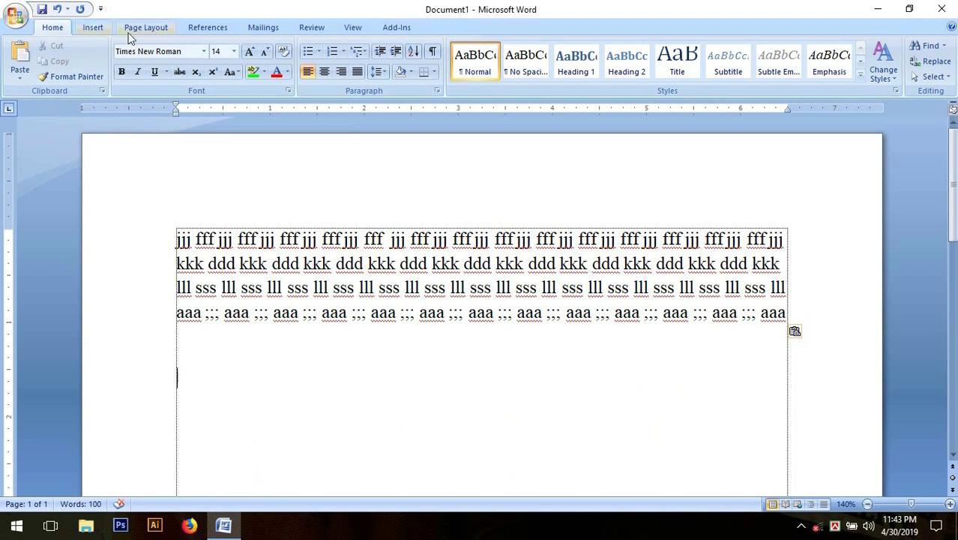
Show the Office menu's file commands and recent documents, dismissing it once before reopening.
left_click(15, 15)
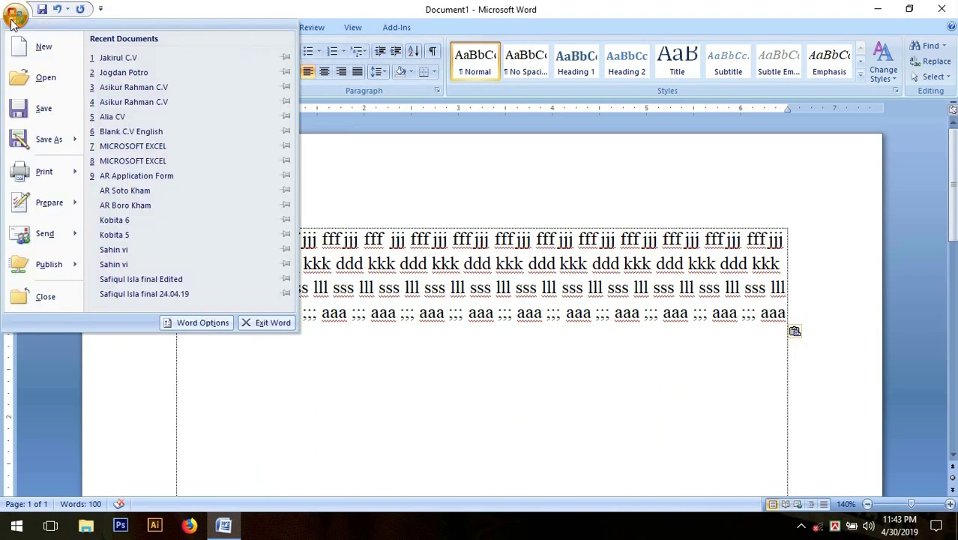
left_click(283, 379)
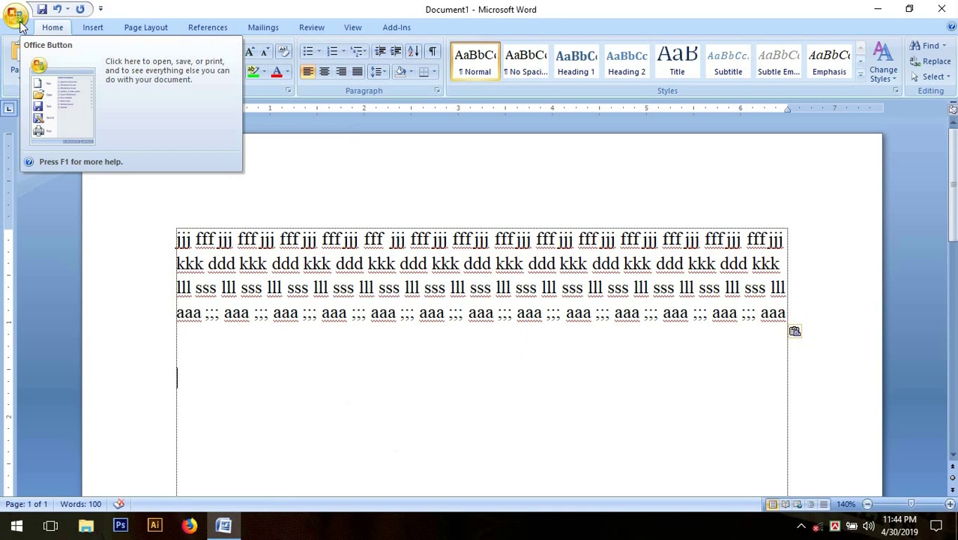
left_click(16, 18)
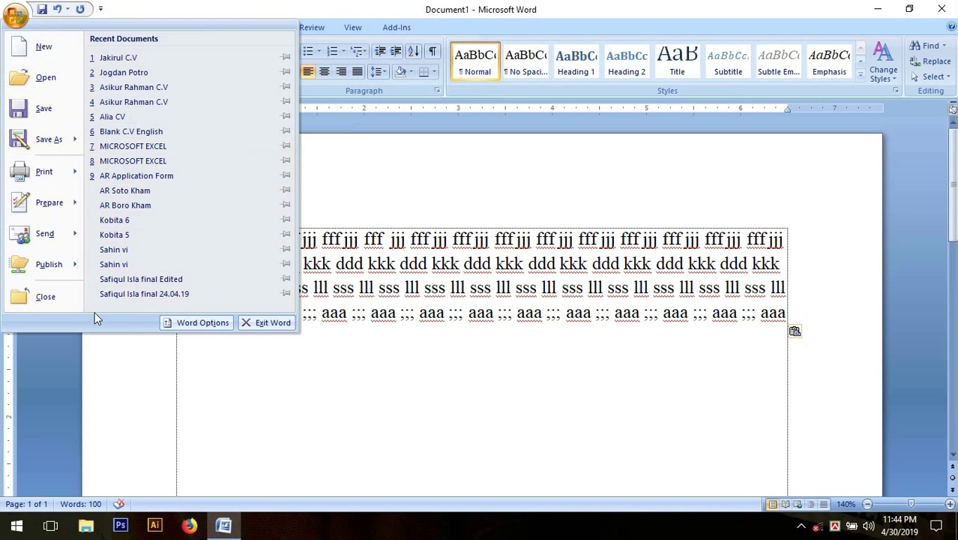
Save the drill document with the file name 'Saju 123'.
left_click(66, 113)
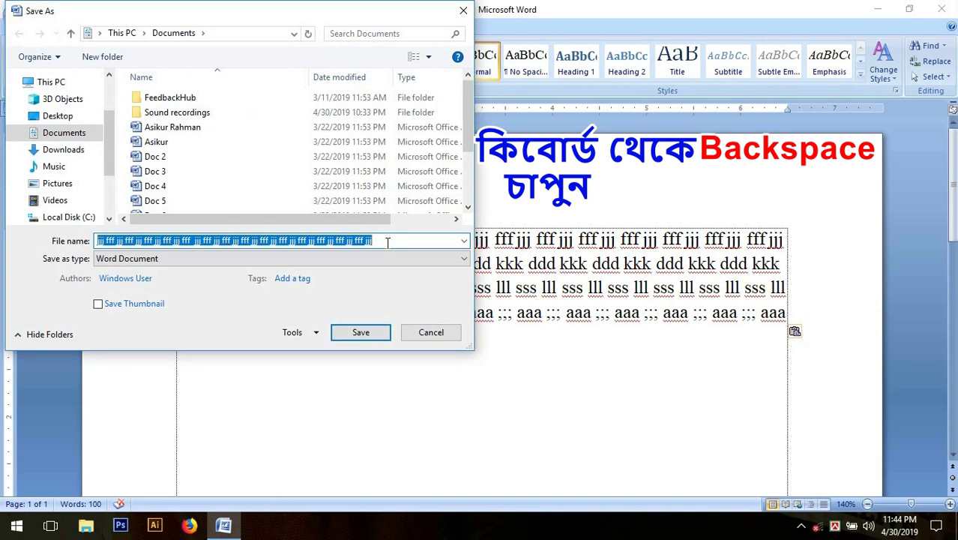
key("BackSpace")
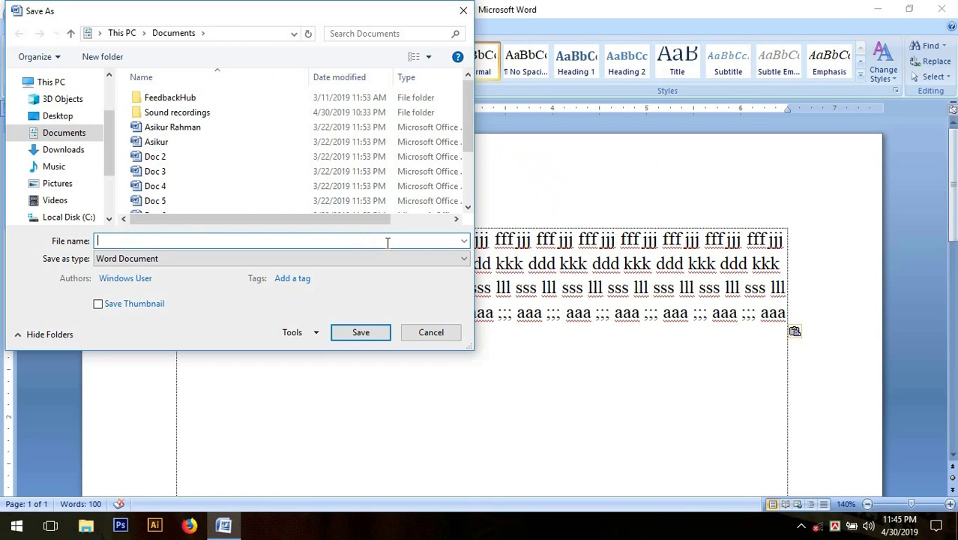
type("Sa")
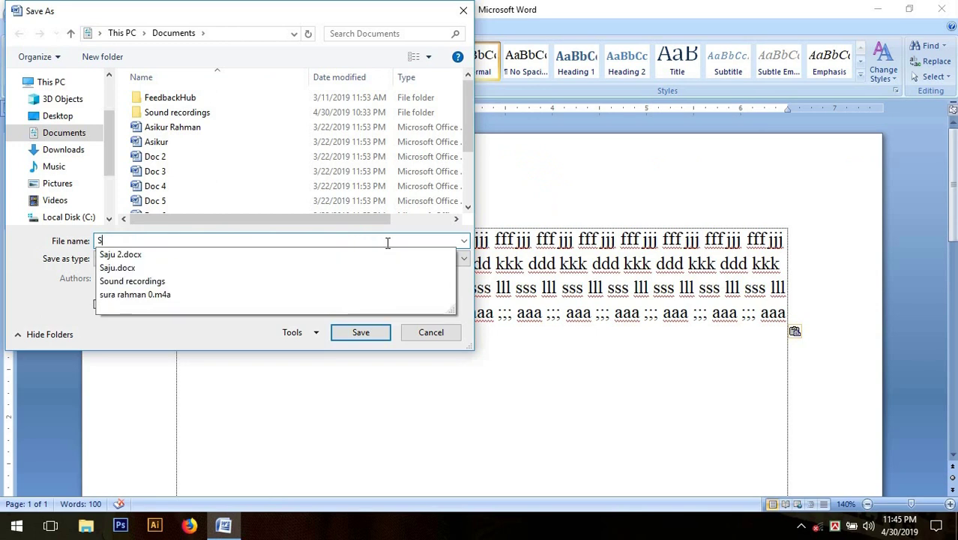
key("BackSpace")
key("BackSpace")
type("Saju")
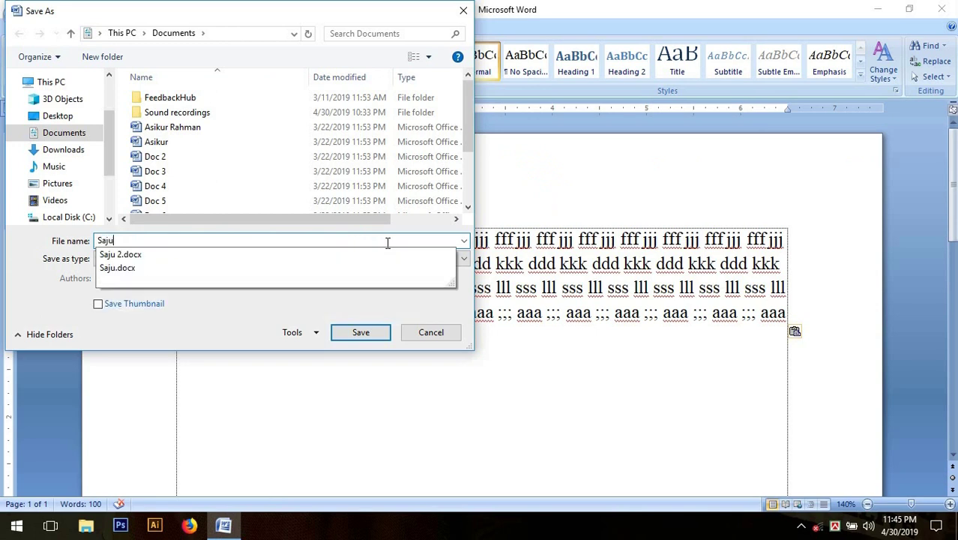
type(" 123")
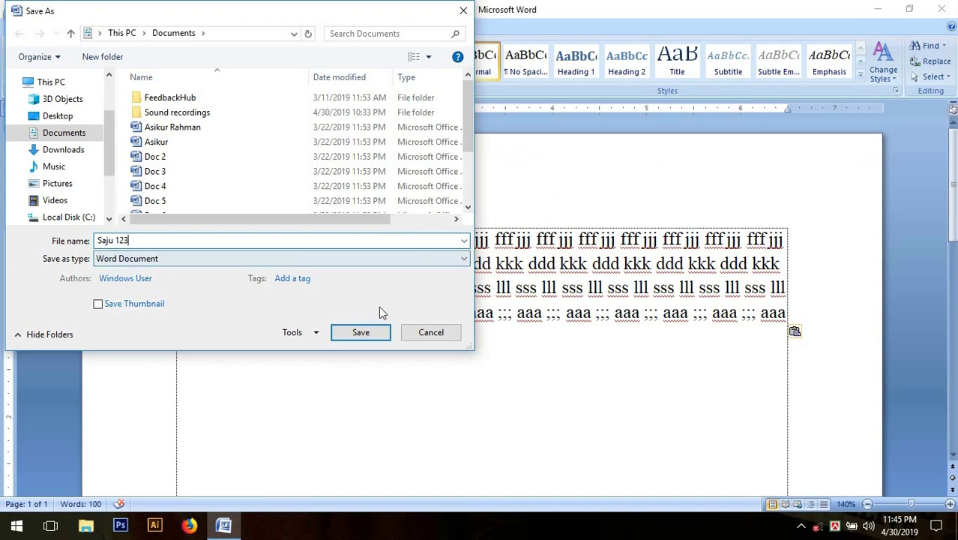
left_click(362, 334)
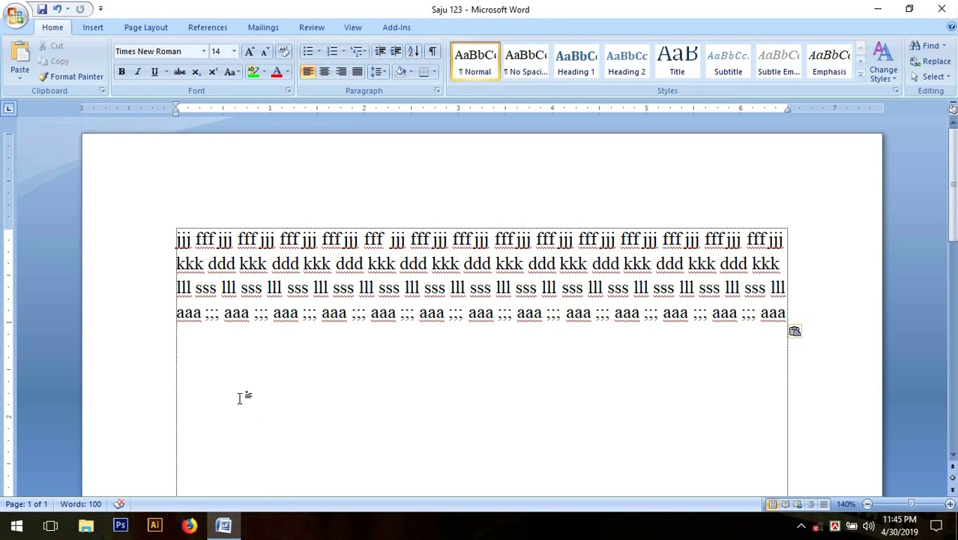
Close the Saju 123 document and exit Word to the desktop.
left_click(16, 17)
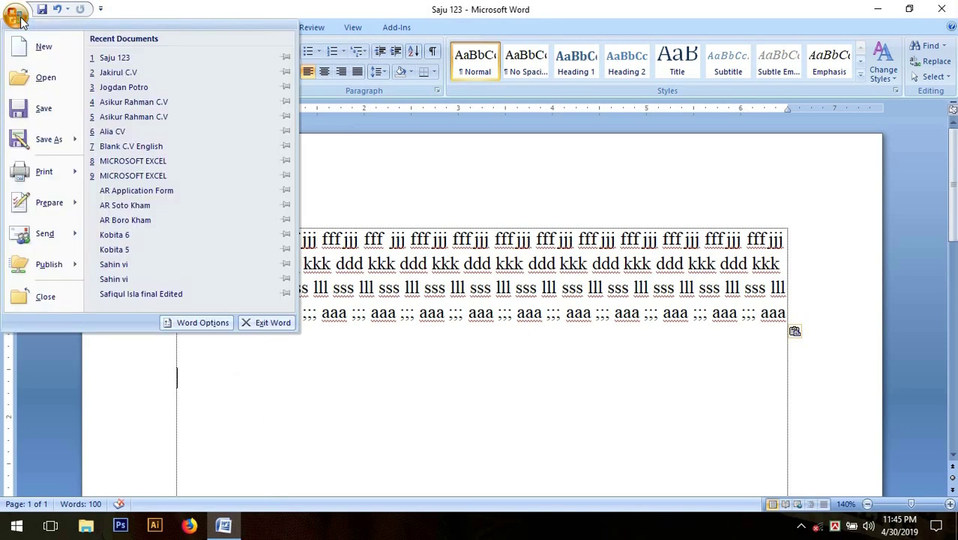
left_click(72, 304)
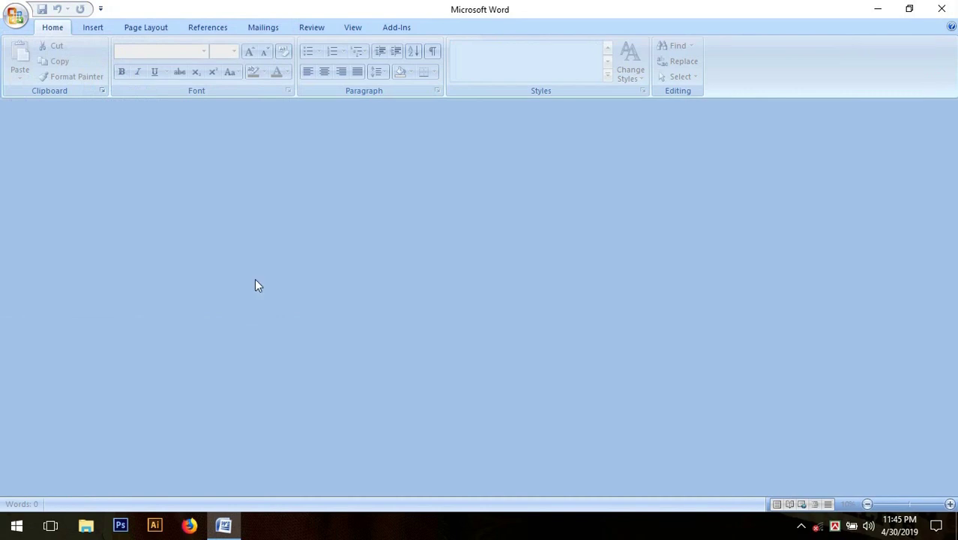
left_click(942, 9)
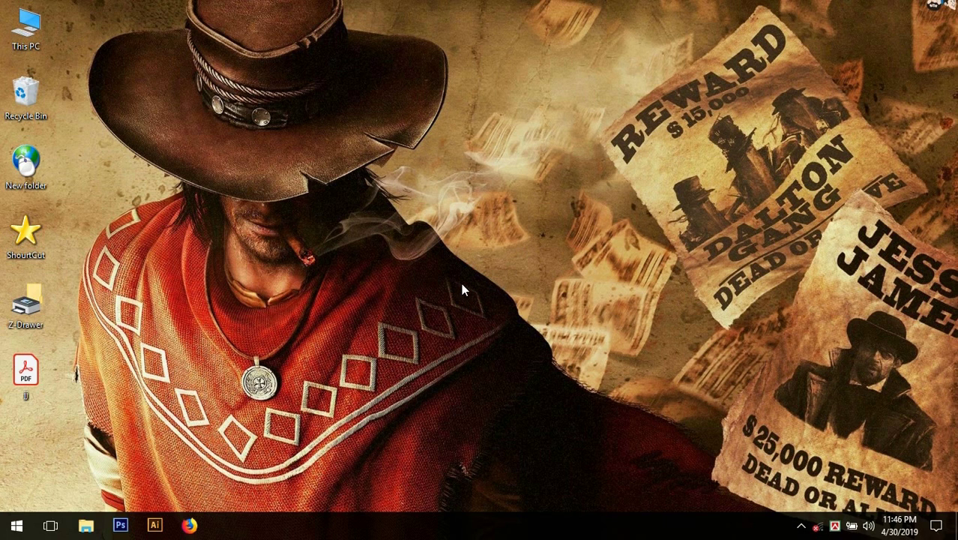
Launch Microsoft Office Word 2007 from the Start menu's Microsoft Office group.
left_click(26, 530)
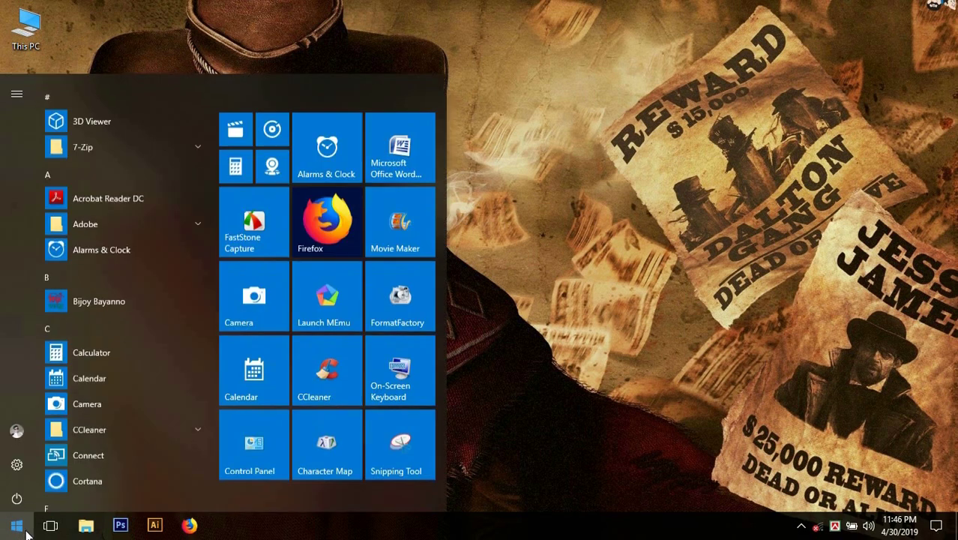
scroll(154, 304, "down", 10)
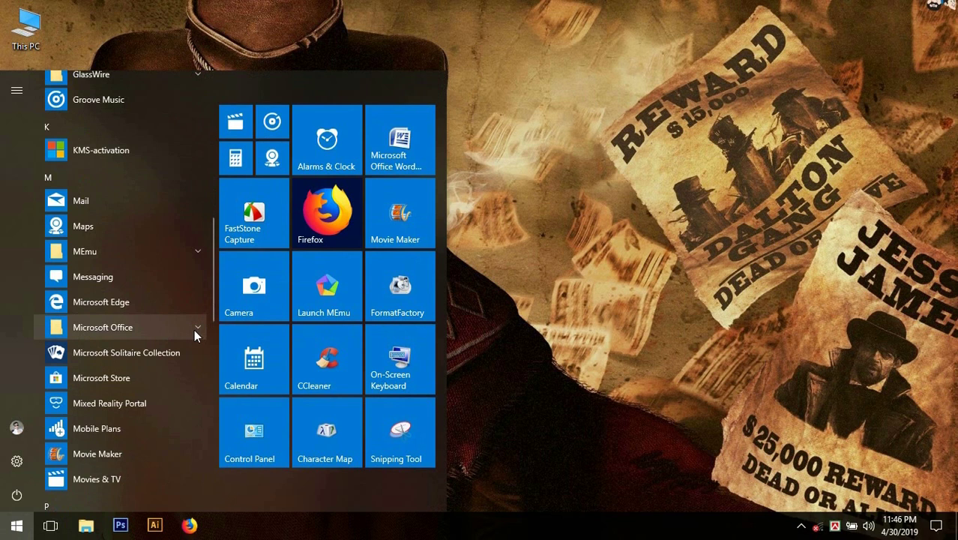
left_click(194, 329)
scroll(193, 331, "down", 1)
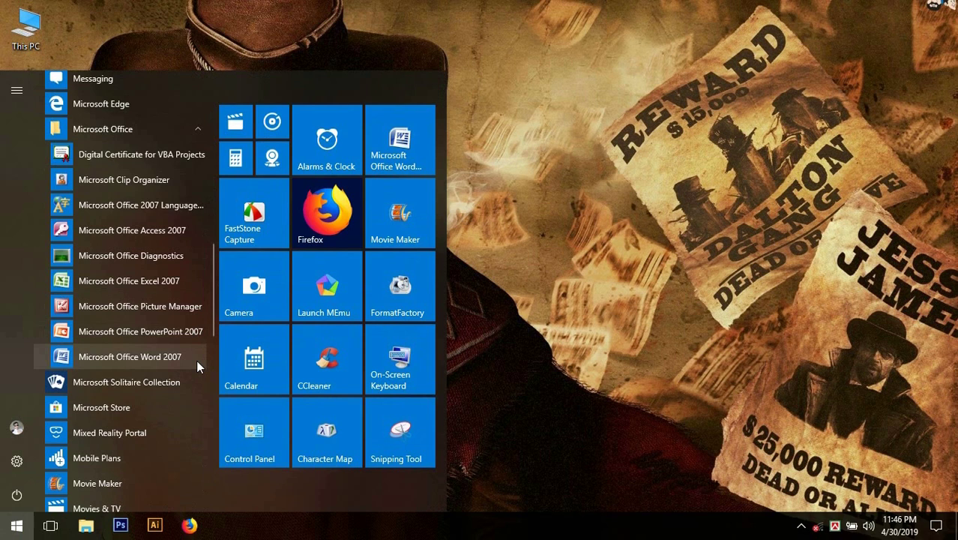
left_click(197, 360)
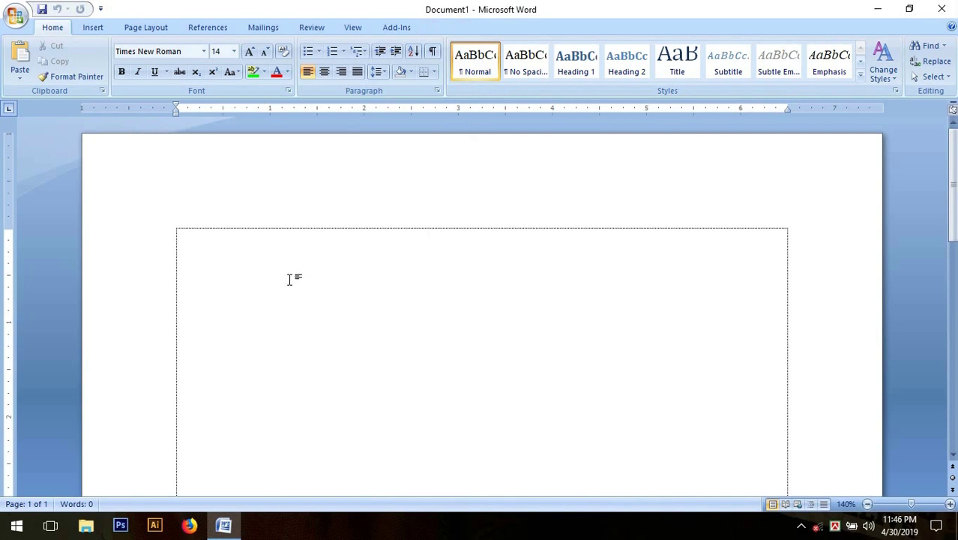
Choose Open from the Office menu to browse the Documents folder.
left_click(16, 16)
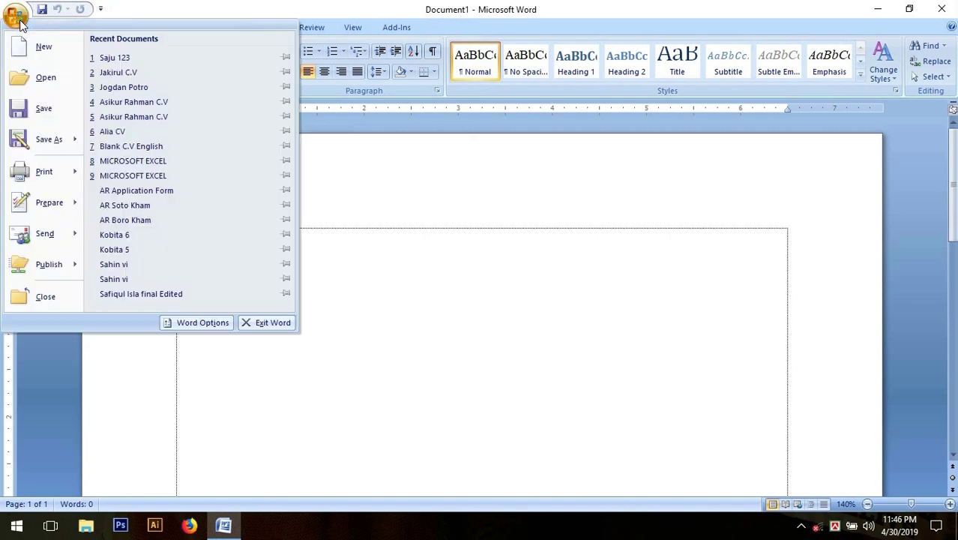
left_click(69, 85)
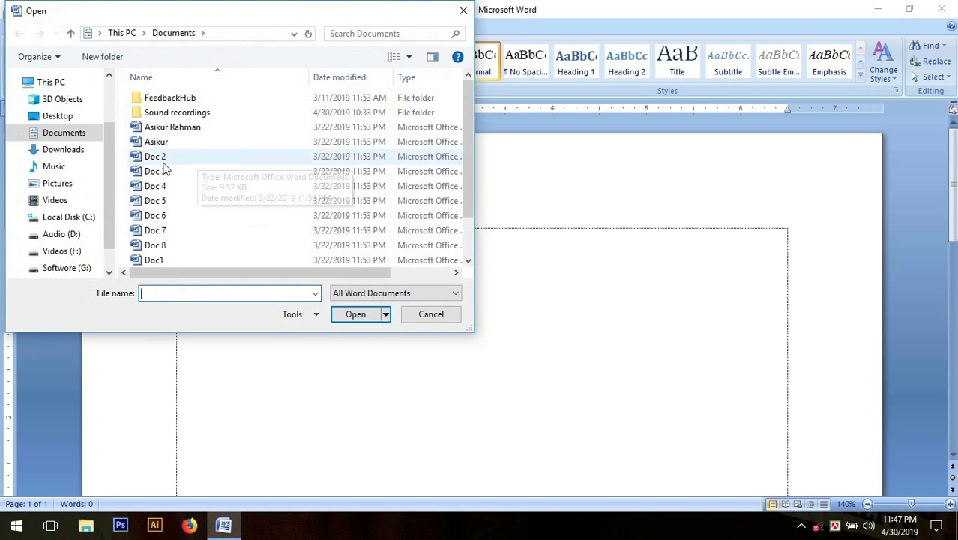
Find Saju 123 in the Documents file list and open it.
left_click(223, 158)
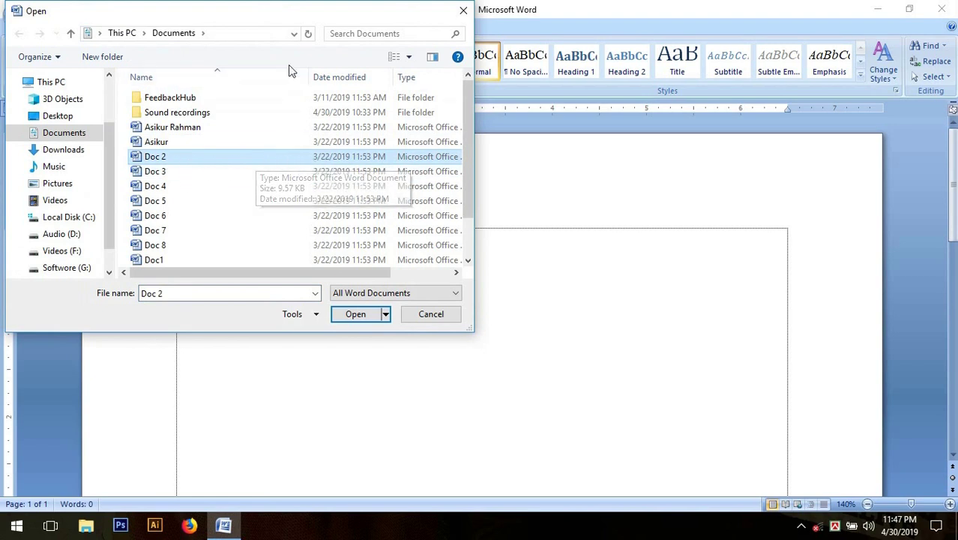
left_click(351, 33)
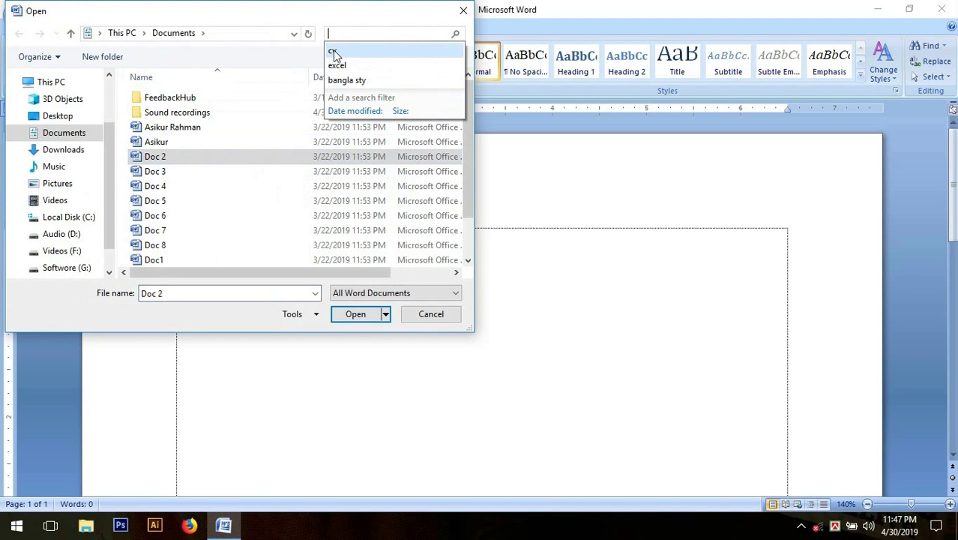
left_click(208, 161)
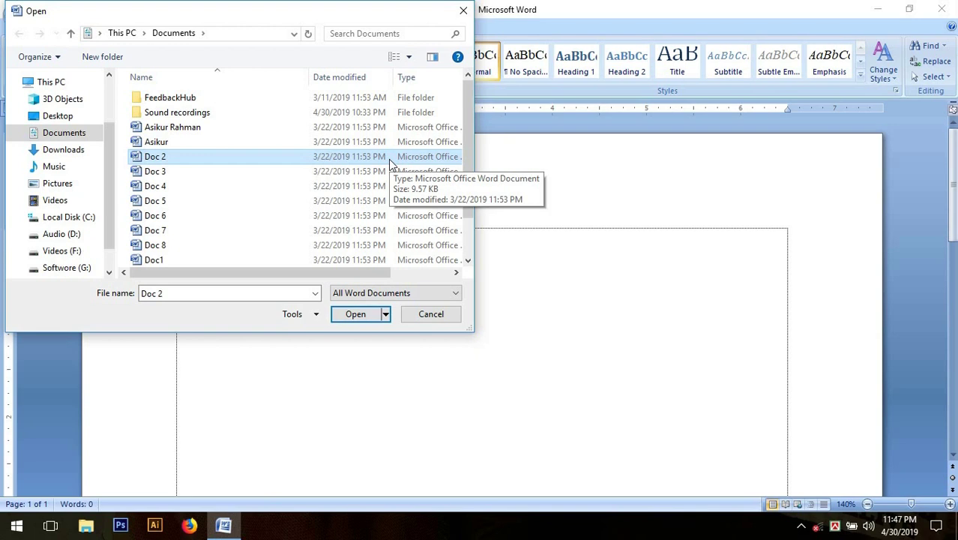
key("s")
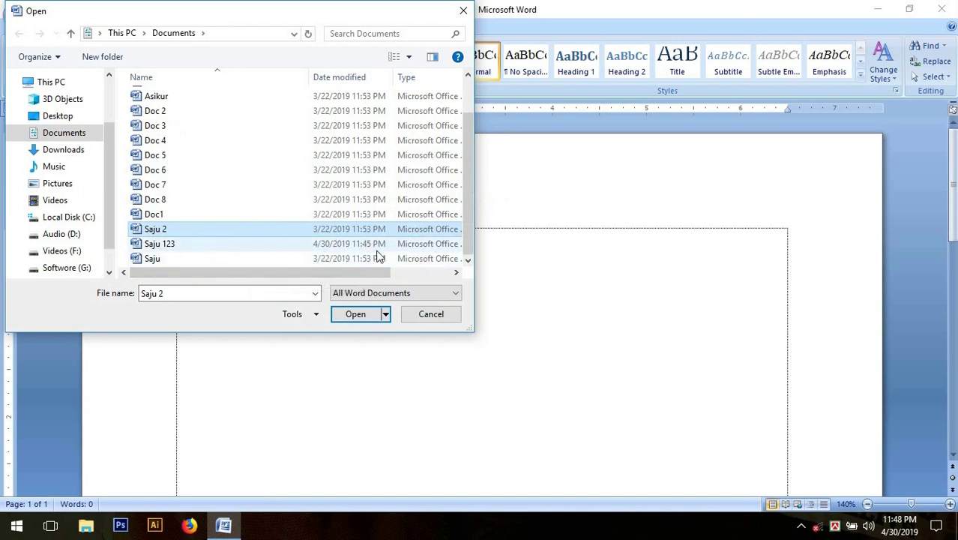
left_click(177, 250)
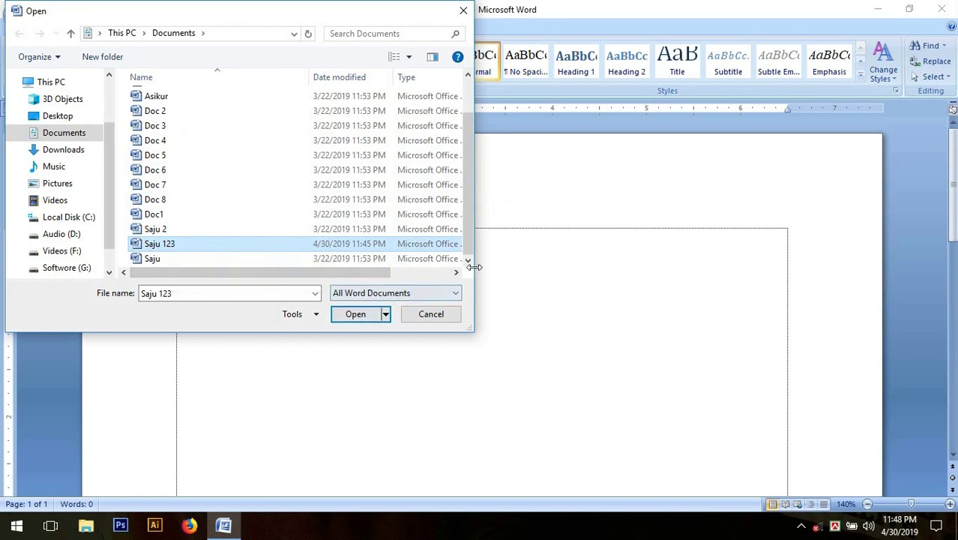
left_click(355, 314)
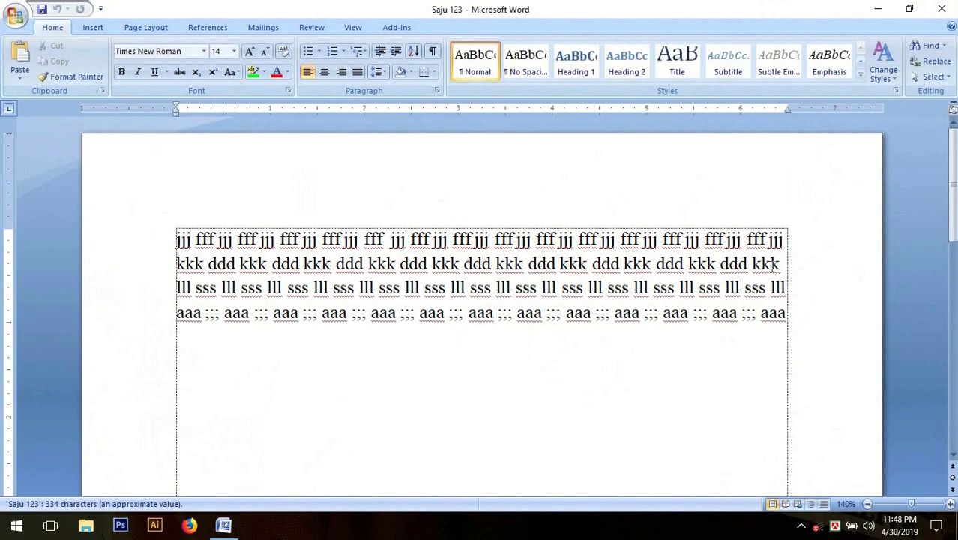
Place the insertion point below the drill text and show the Office menu's recent documents.
left_click(730, 346)
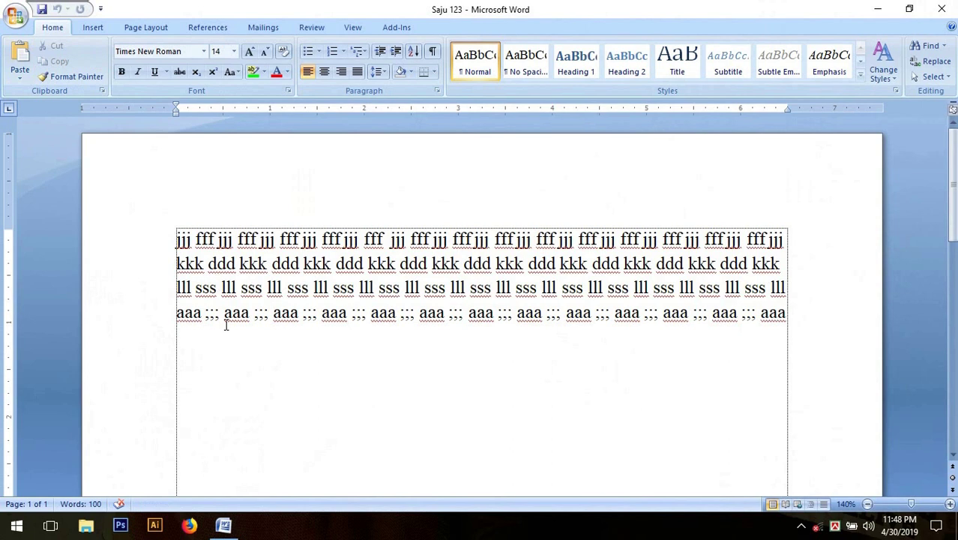
left_click(22, 27)
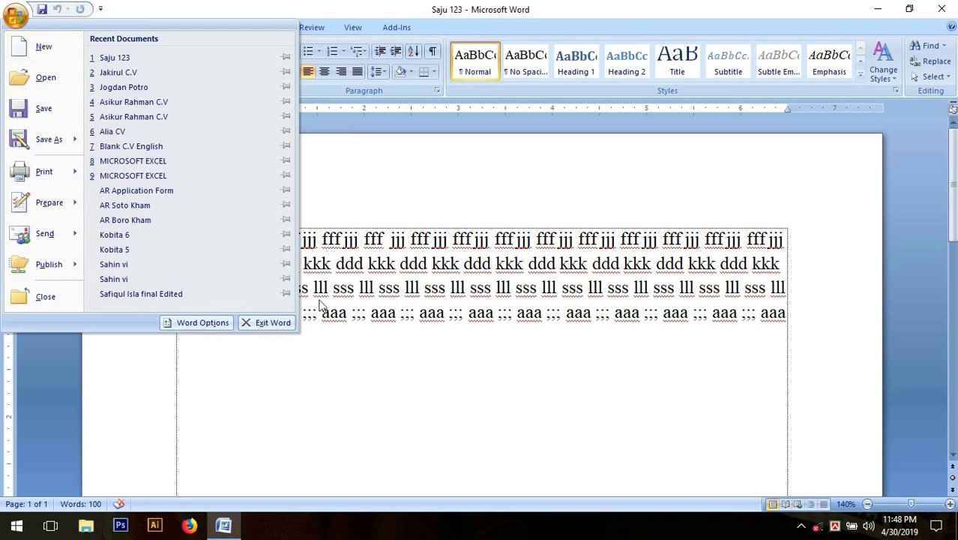
Dismiss the Office menu and type a new drill line of m, n, j, k, o, i, u, y letters.
left_click(299, 365)
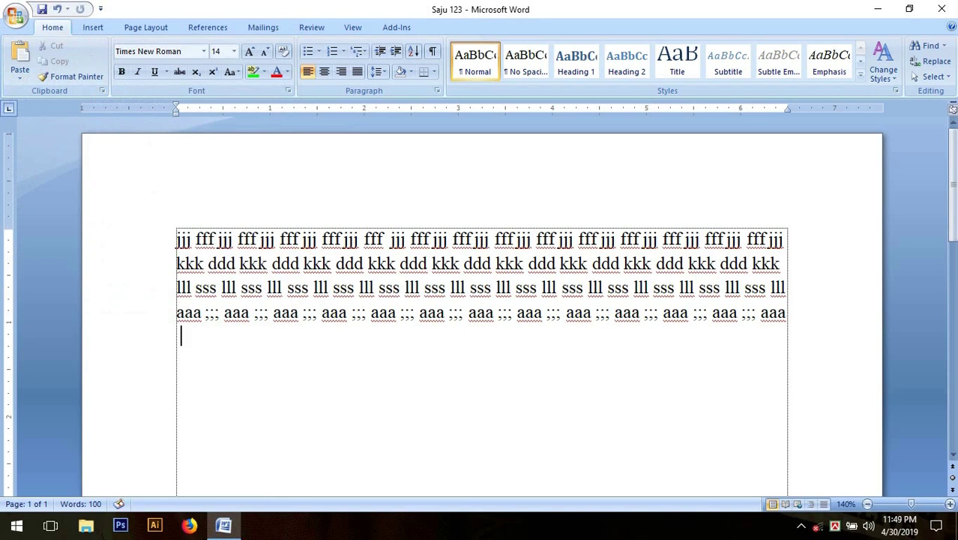
type("mmmmmm")
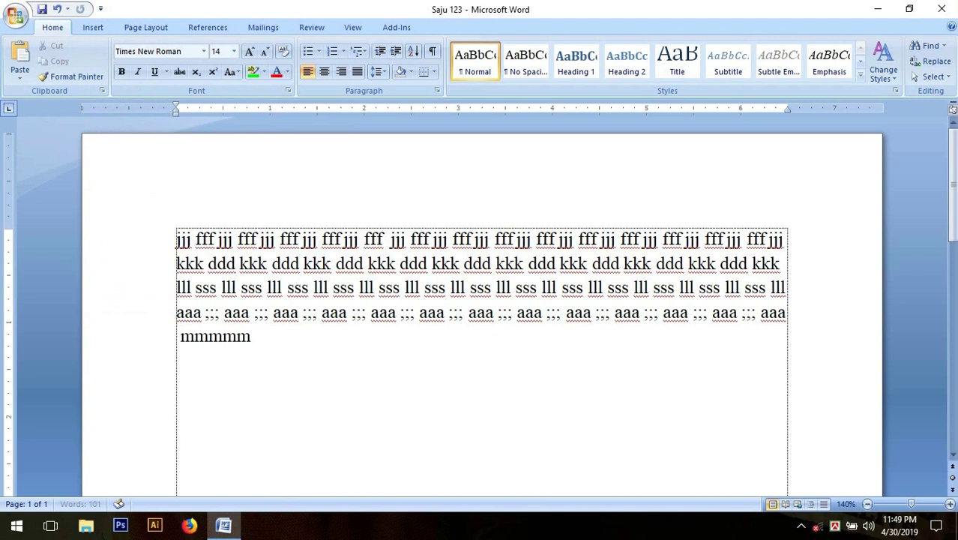
type("mmm nnnn ")
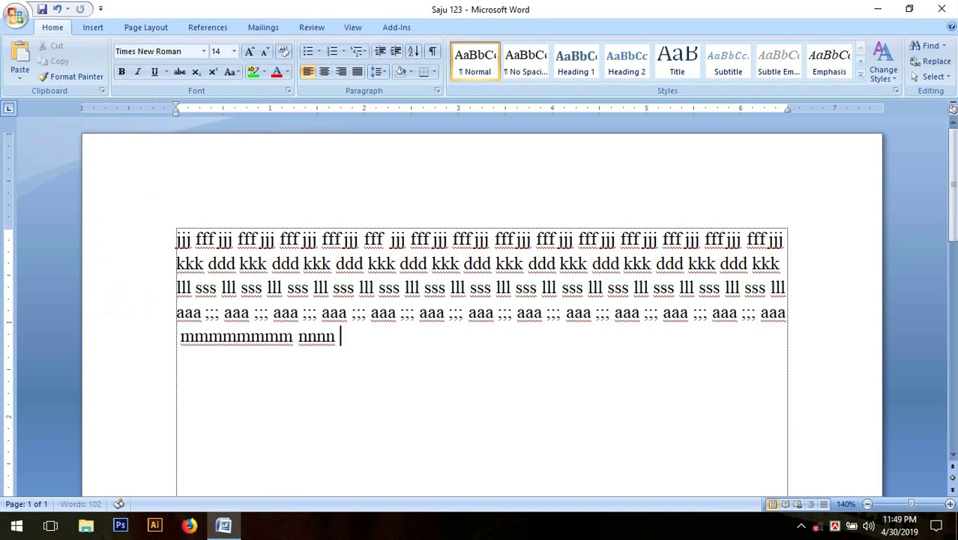
type("jjjjjjj kkkkkkkkkkkk ")
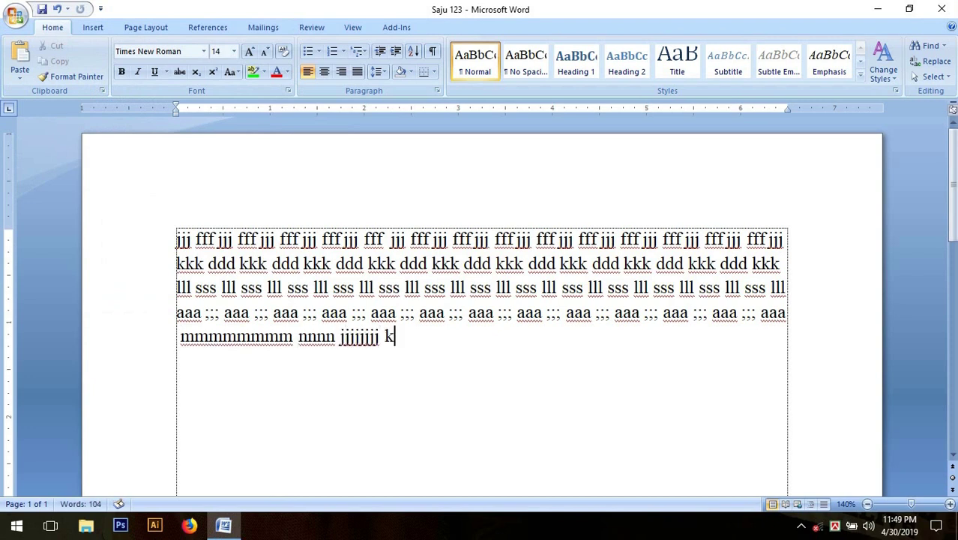
type("oooooooooooo")
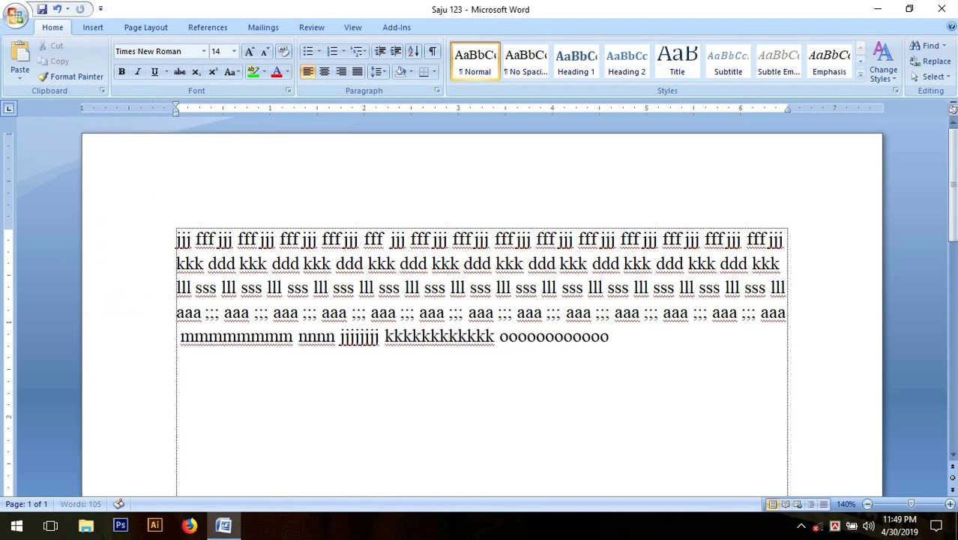
type("o iiiiiiiii ")
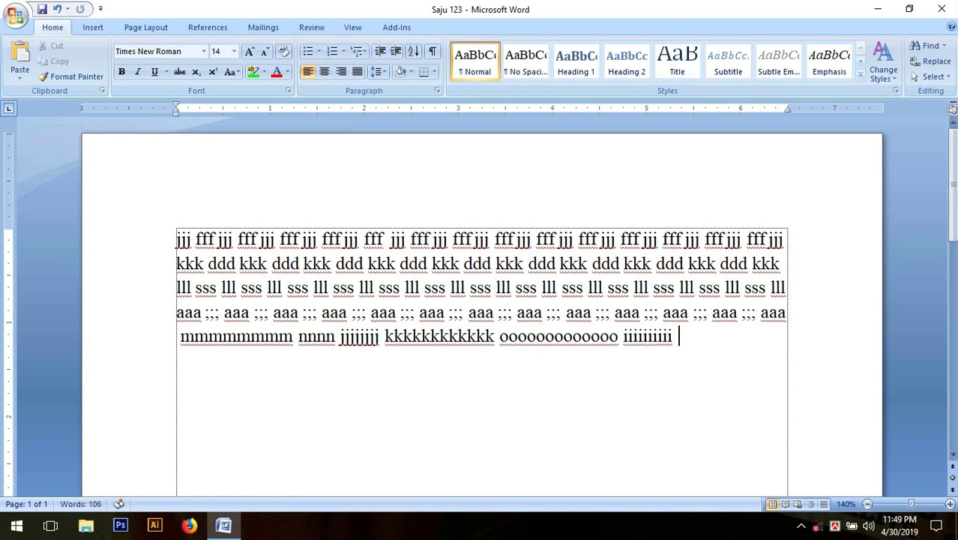
type("uuuuuuuuuuu ")
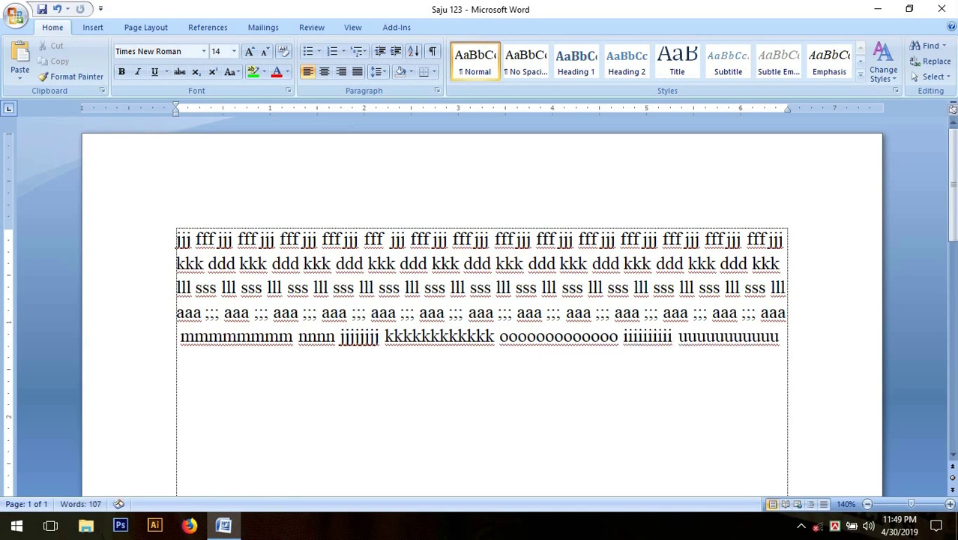
type("yyyyyyyyyyyyyyyy")
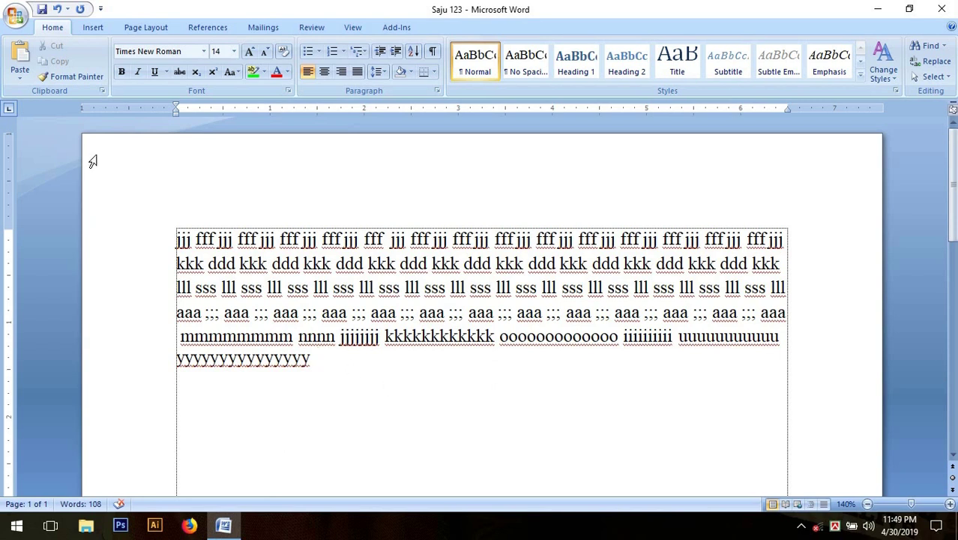
Choose New from the Office menu to show the New Document dialog.
left_click(17, 17)
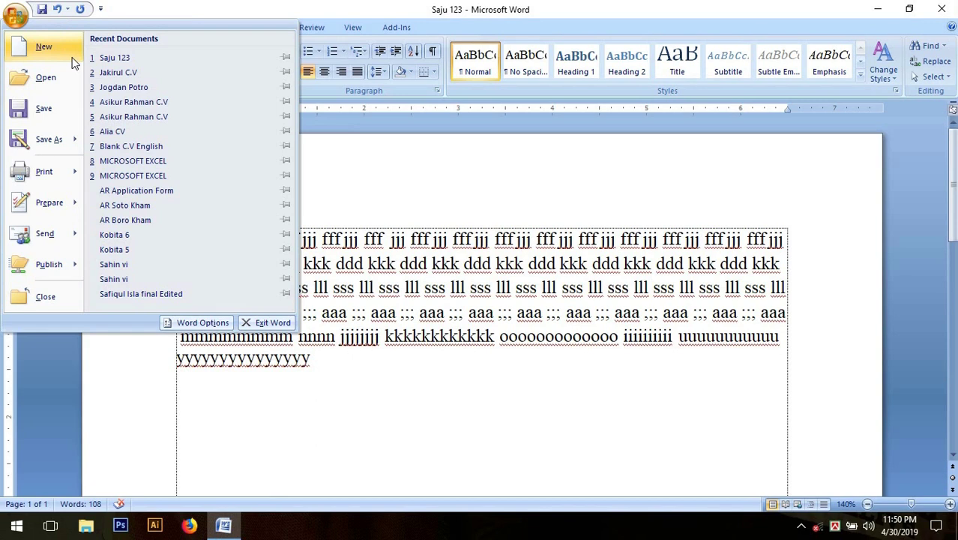
left_click(72, 58)
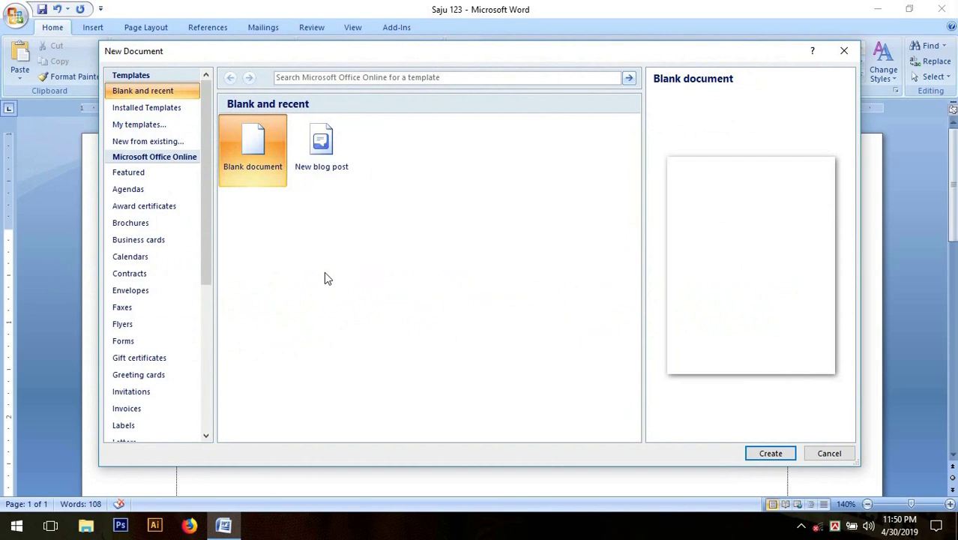
Create a new document, Document2, from the Blank document template.
left_click(342, 162)
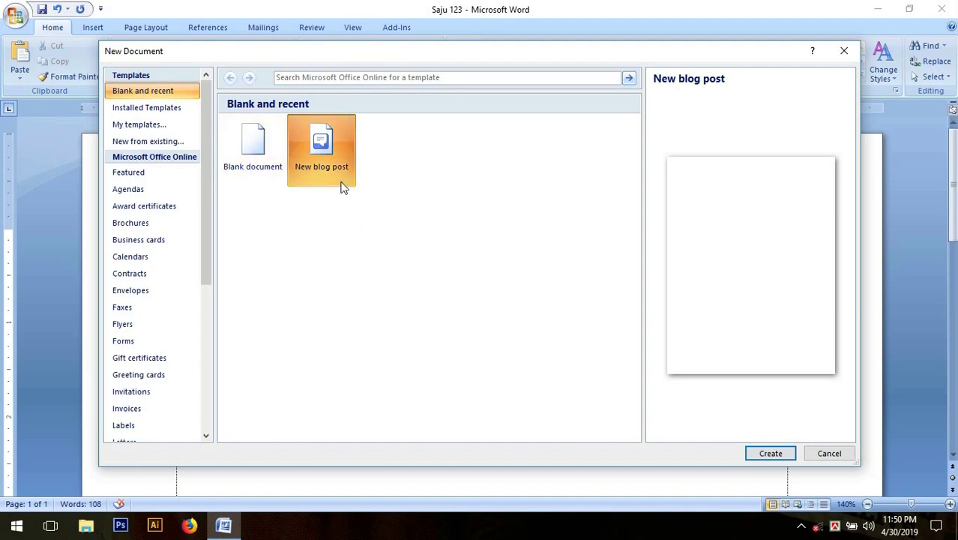
left_click(242, 167)
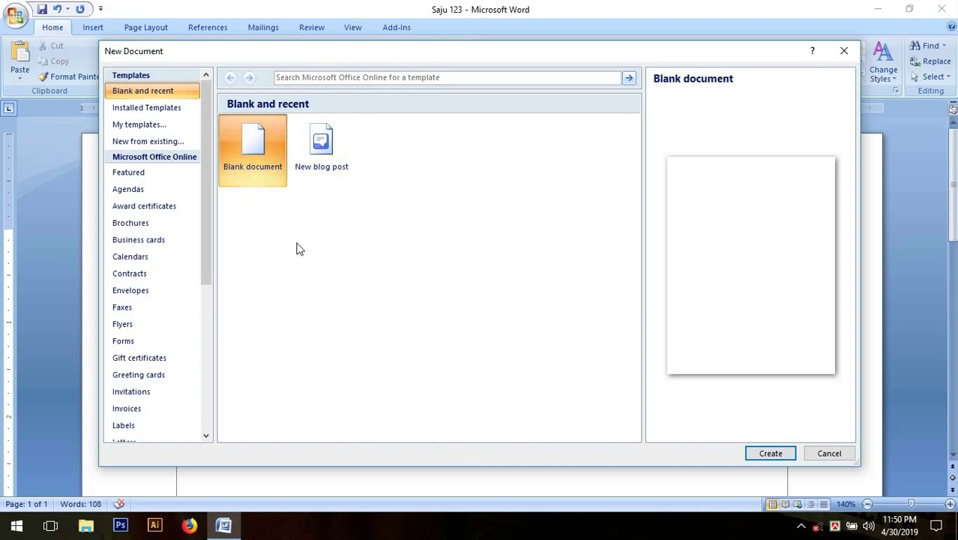
left_click(791, 455)
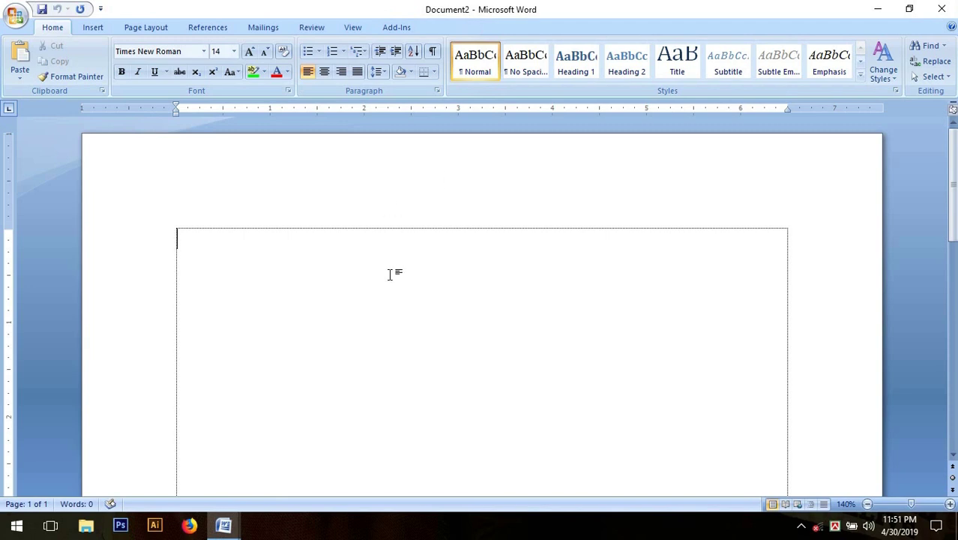
Type practice words mnnnnn, hhhh, gggg, tttt, dddd, ffff, gggg, ending with a run of s's.
type("mnnnnn hhhhhhhhhhhh gggg")
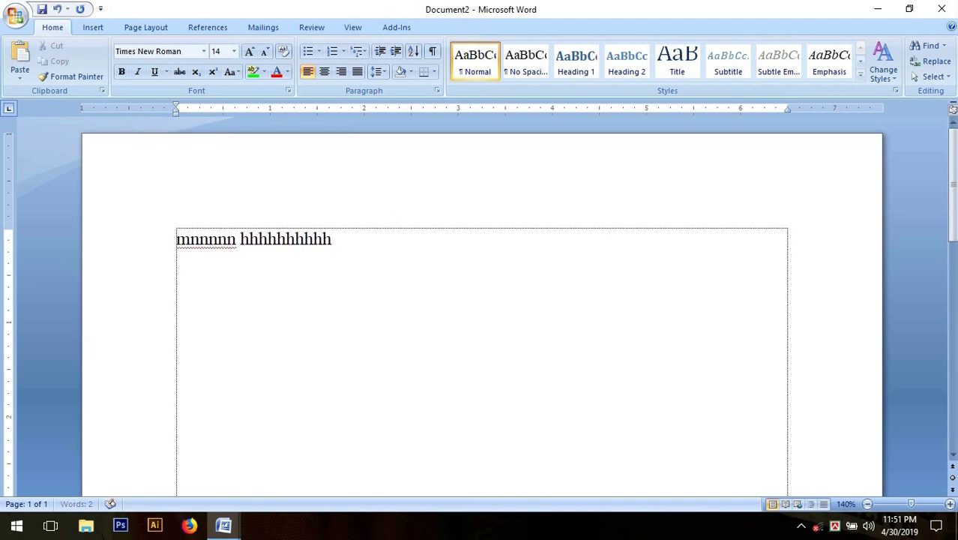
type("ggggggggggg t")
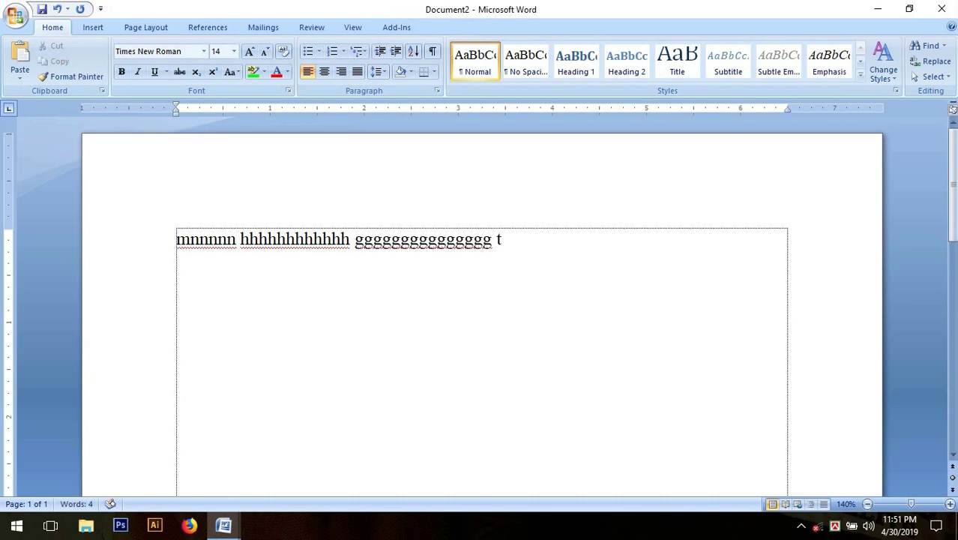
type("ttttttttttttttt  dddddddd")
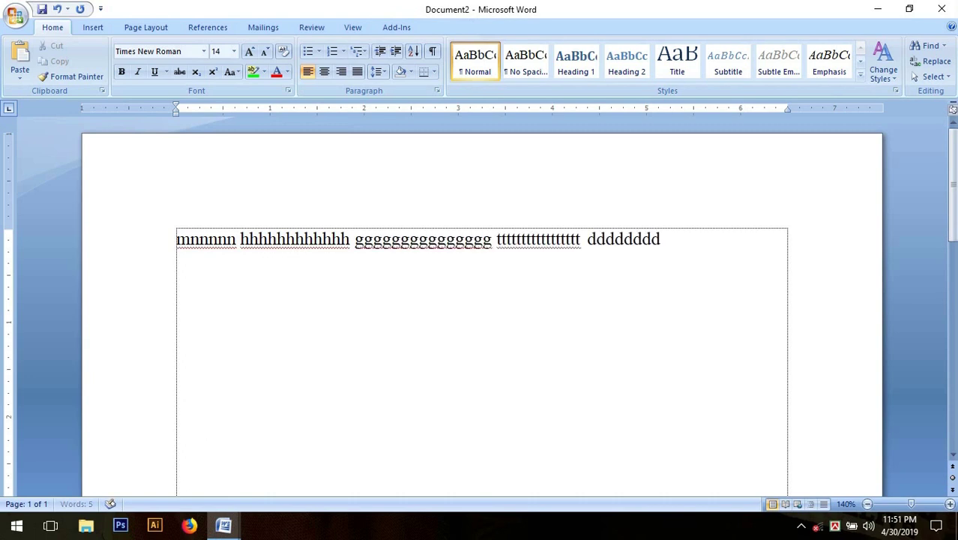
type("dddd ffffffffffff")
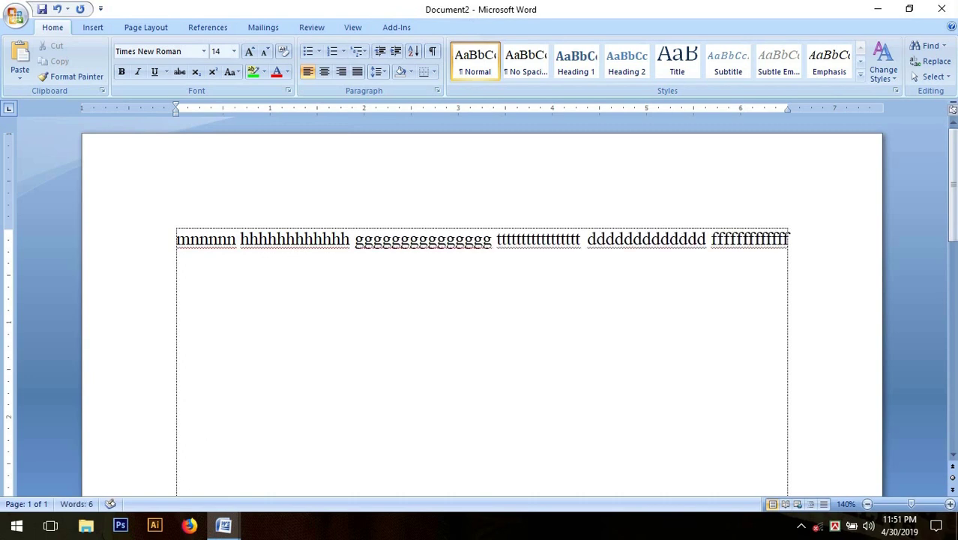
type(" gggggggggggggggg t")
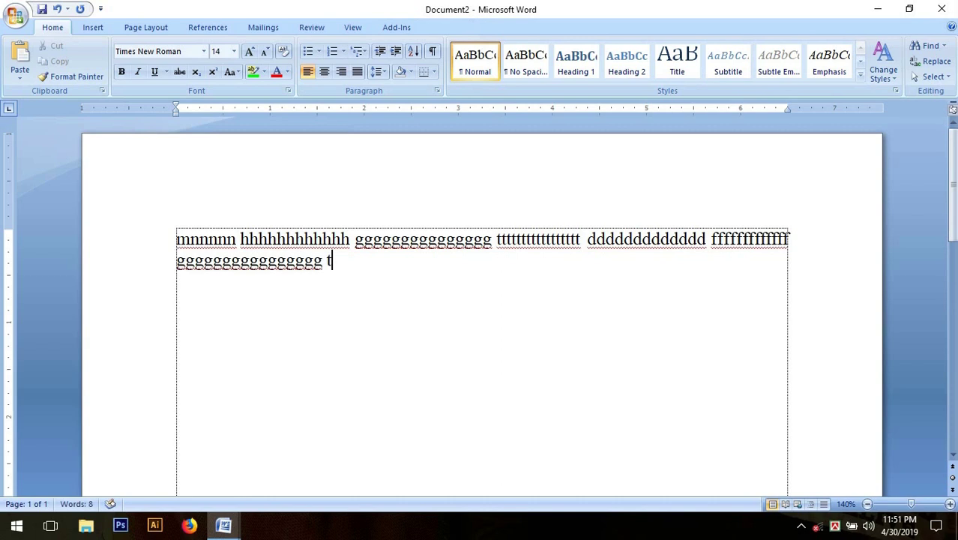
type("ttttttttttttttt  ssssssssssssssssssss")
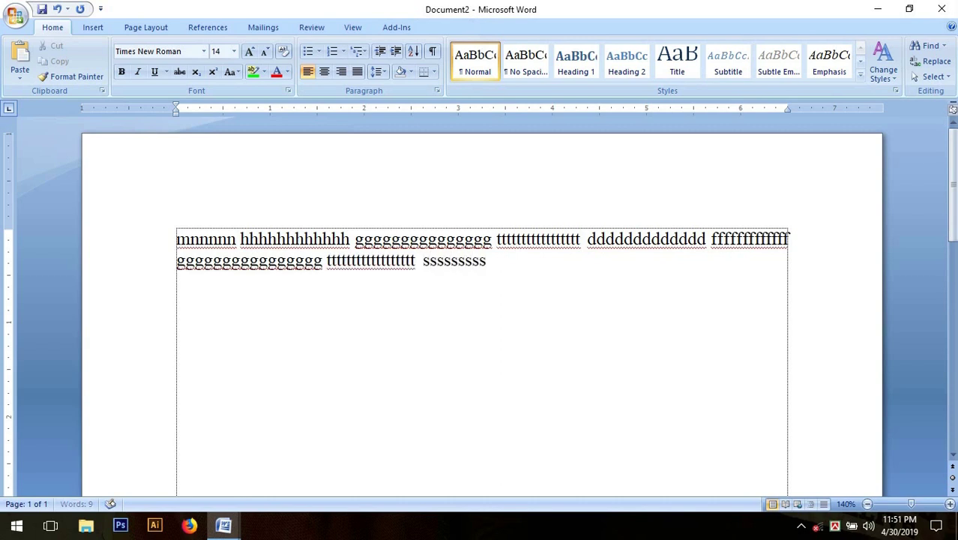
type("ssssssssssssss")
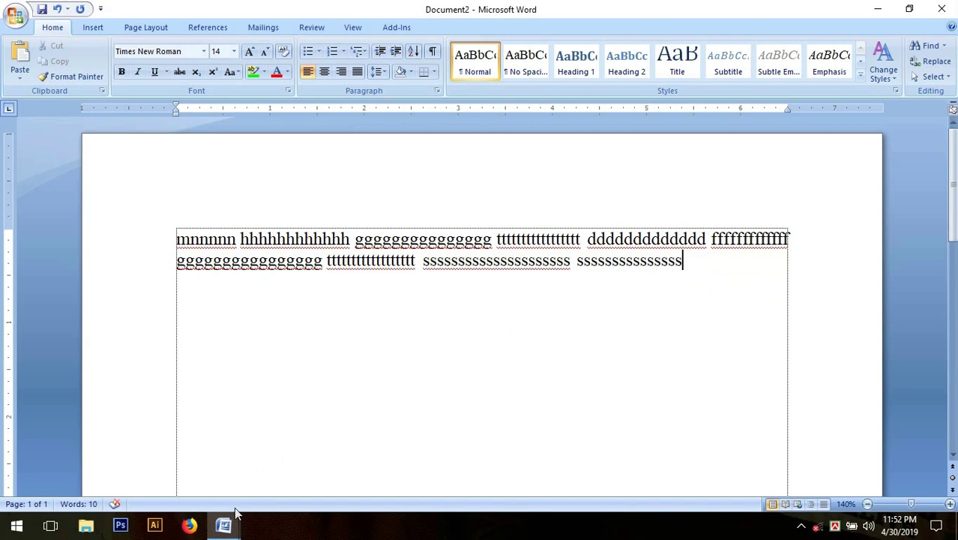
Switch to the Saju 123 window using its taskbar preview thumbnail.
mouse_move(229, 530)
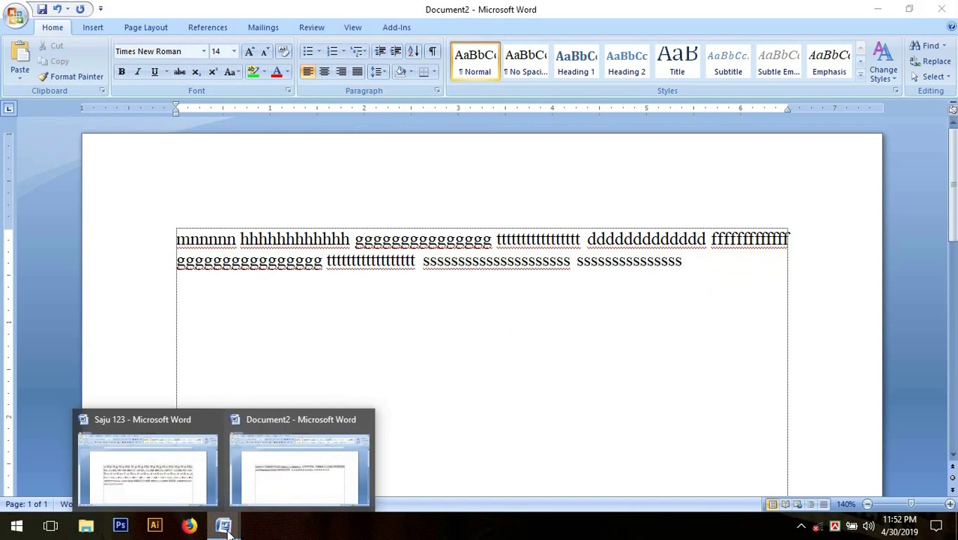
mouse_move(114, 435)
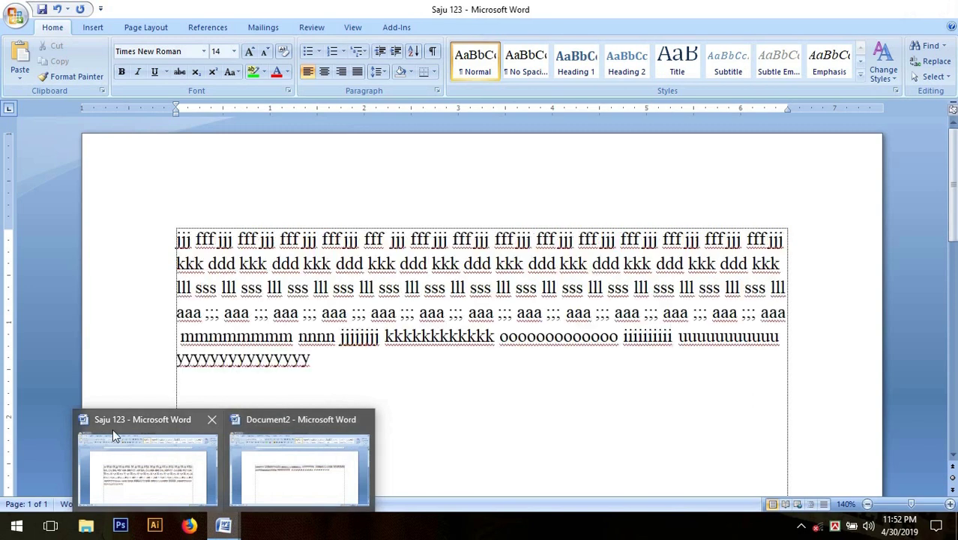
left_click(171, 485)
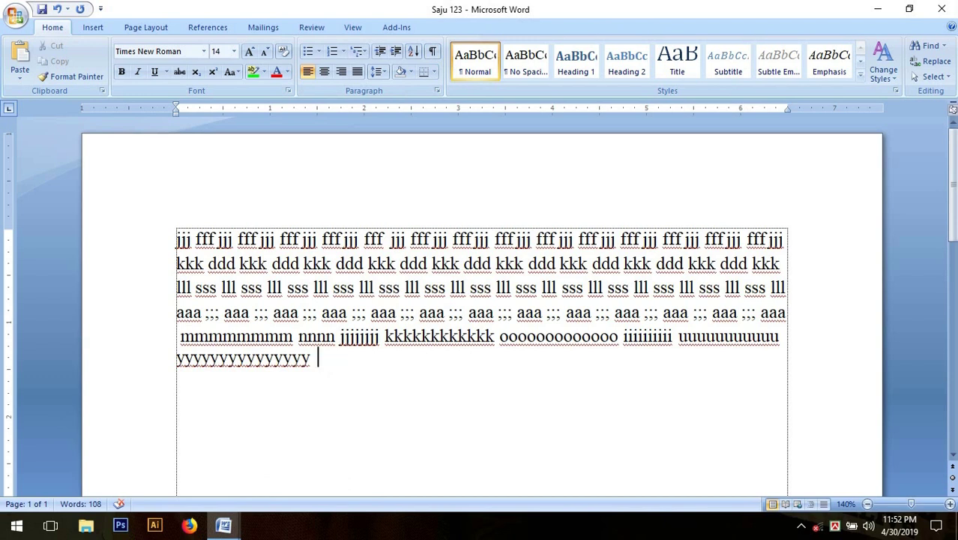
Append the practice words mnnnnnn, hhhh, jjjj, kkkk, mmmm, nnnn and yyyy to Saju 123.
type("mnnnnnn hhhh")
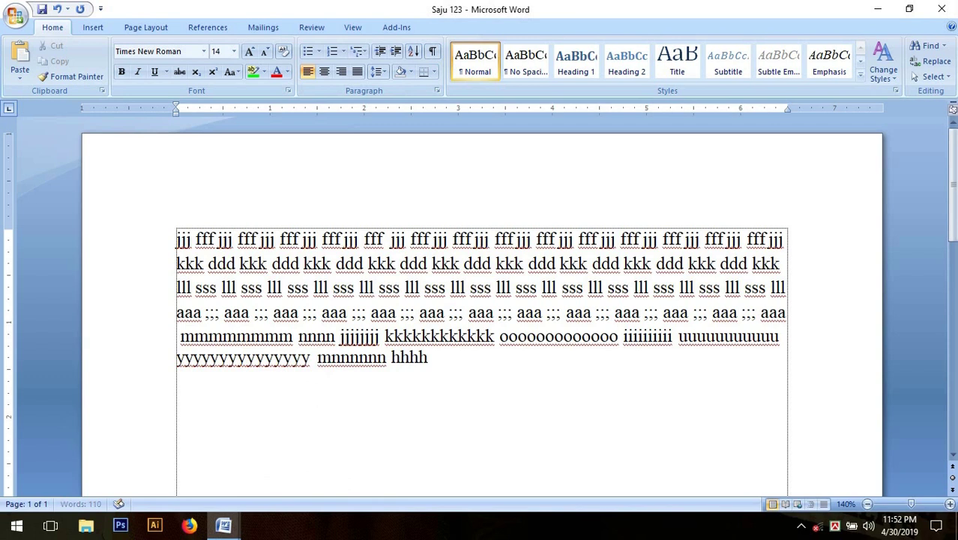
type("hhhhhhh jjjjjjjjjjj")
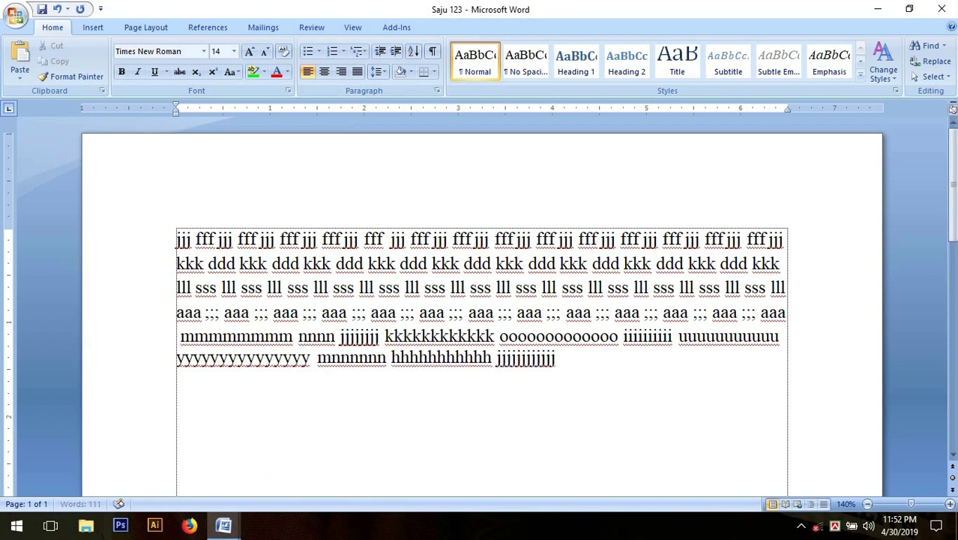
type(" kkkkkkkkk mm")
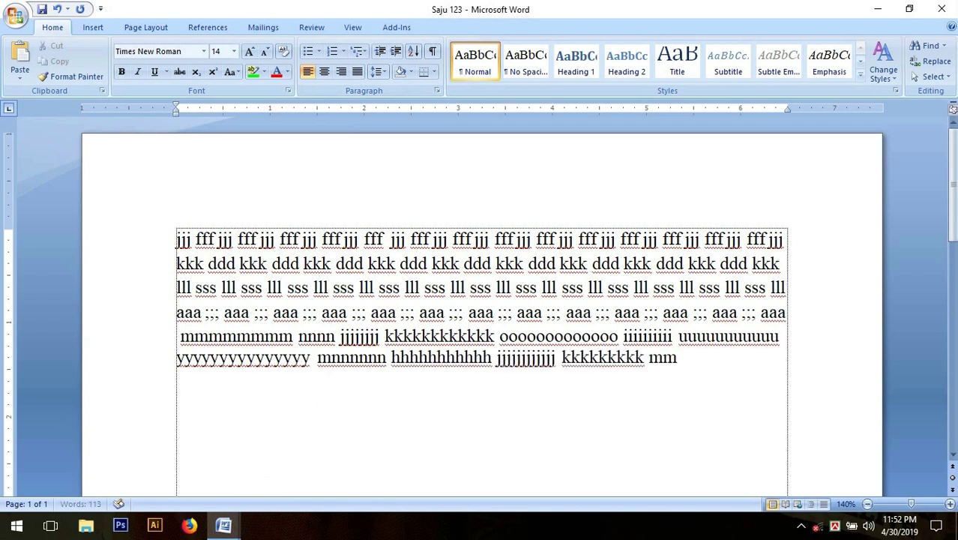
type("mmmmmmmmmmmm nnnnnnnnnn")
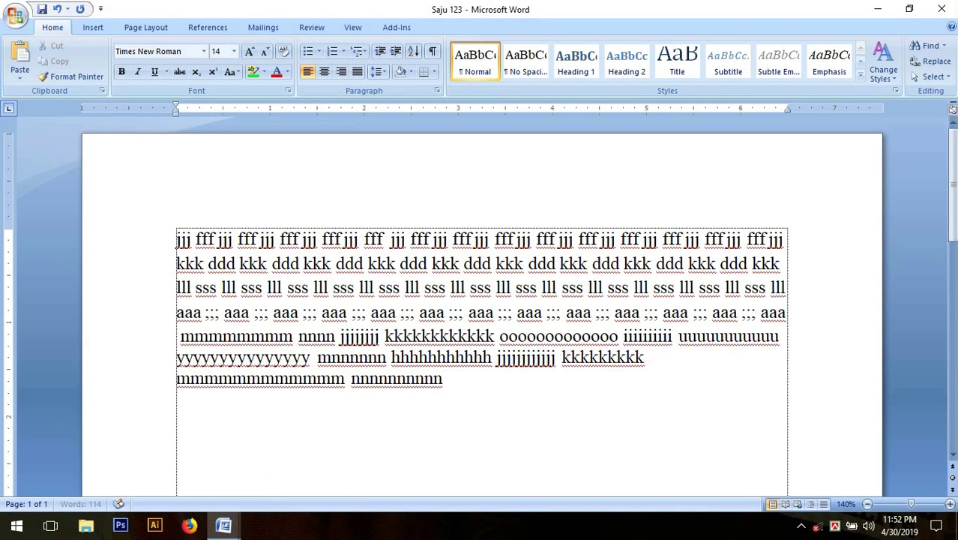
type(" yyyyyyyyy")
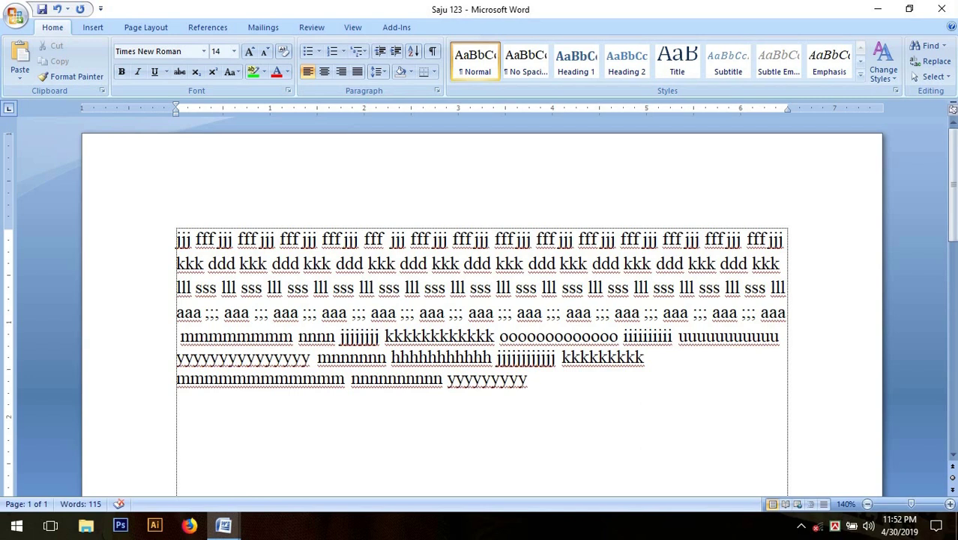
left_click(224, 529)
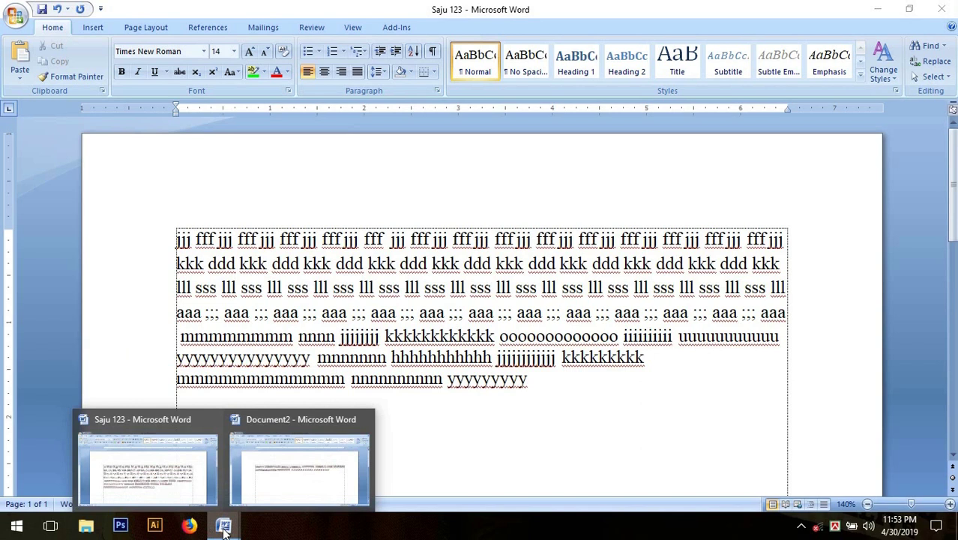
left_click(298, 480)
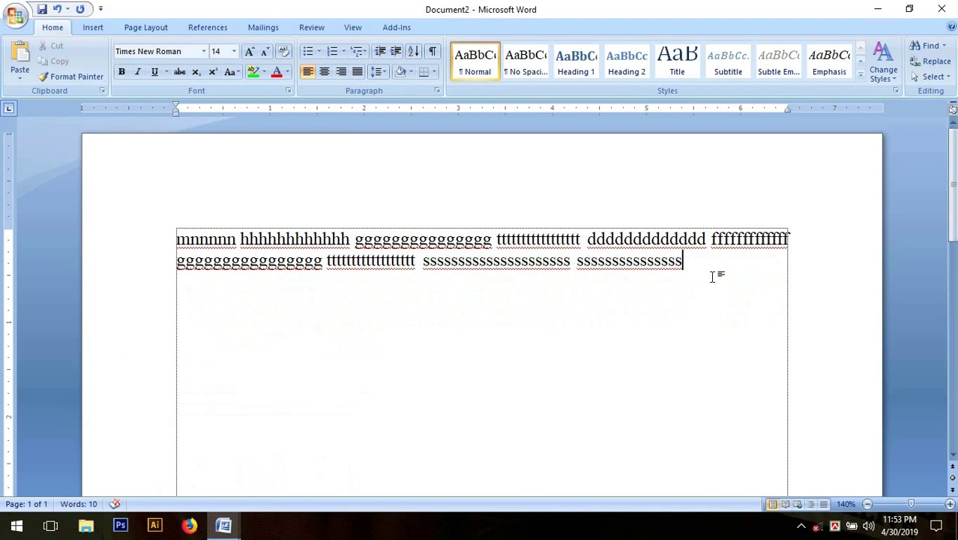
type("mmmmm nnnnnnnnnnn")
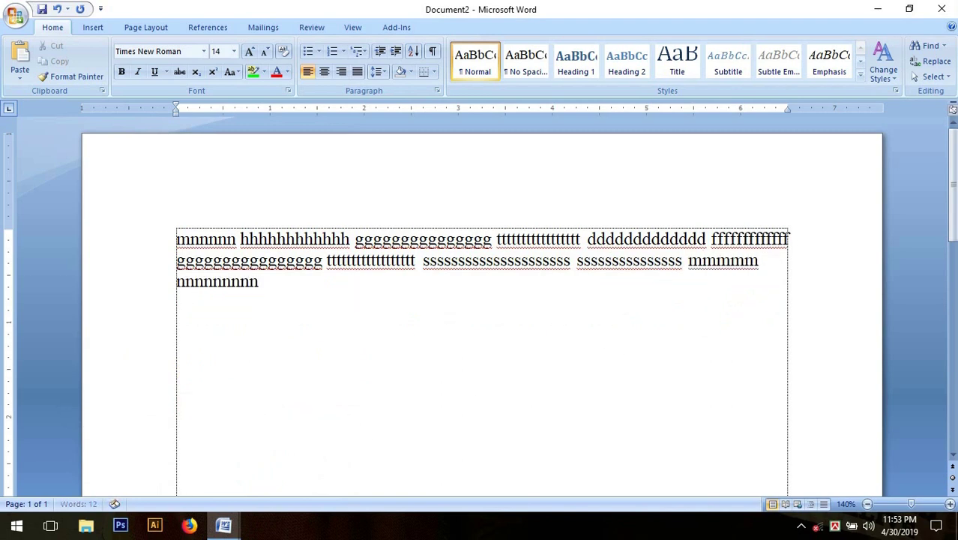
type(" hhhhhhhhhhhh h")
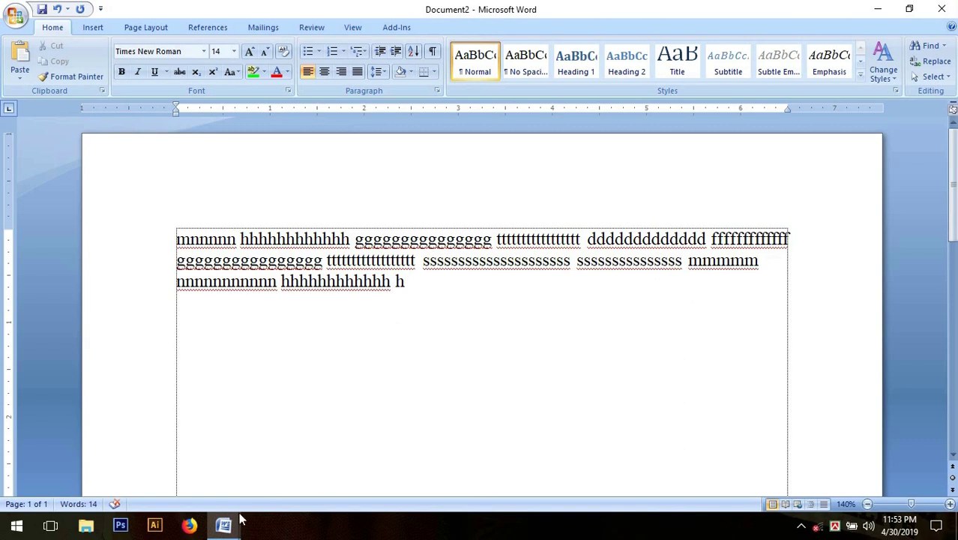
Save Document2 with the file name 'Aplication'.
mouse_move(228, 515)
left_click(20, 22)
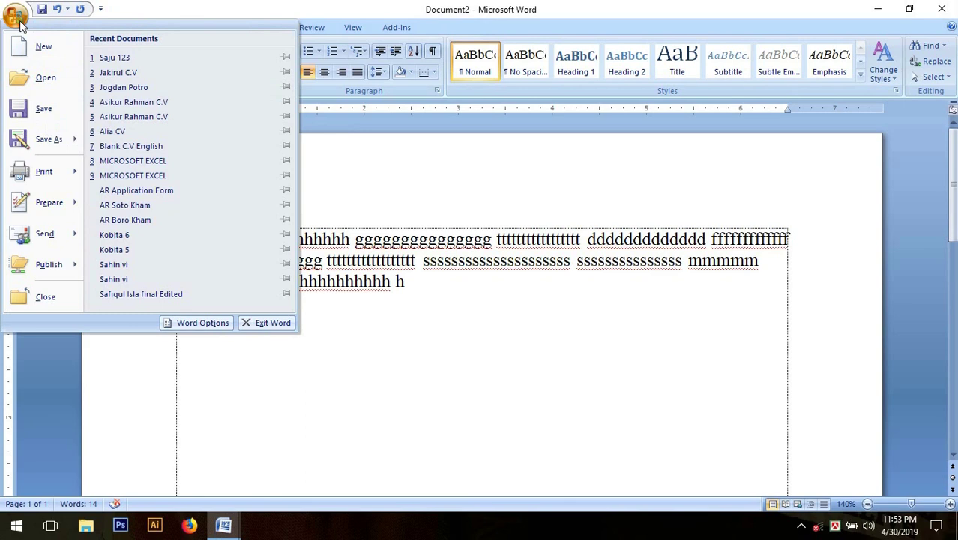
left_click(68, 113)
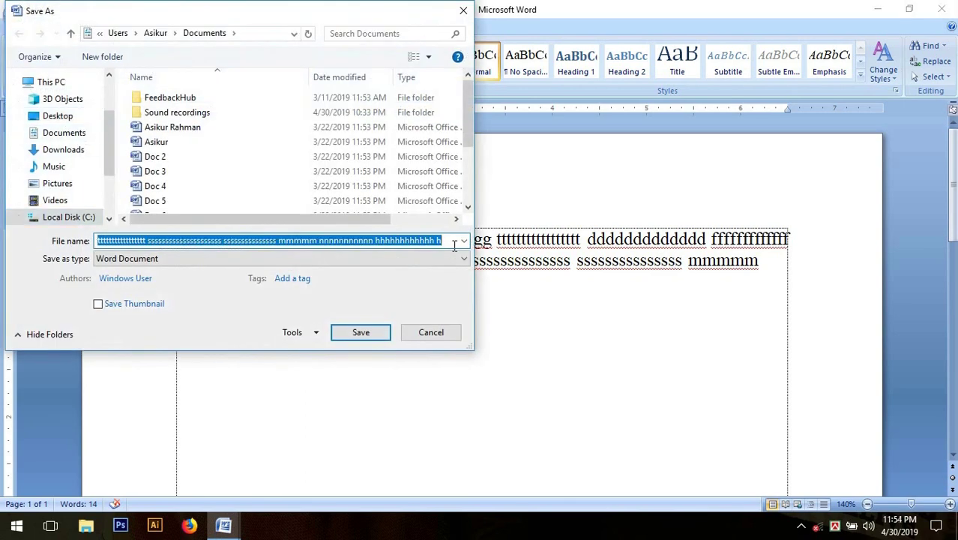
key("BackSpace")
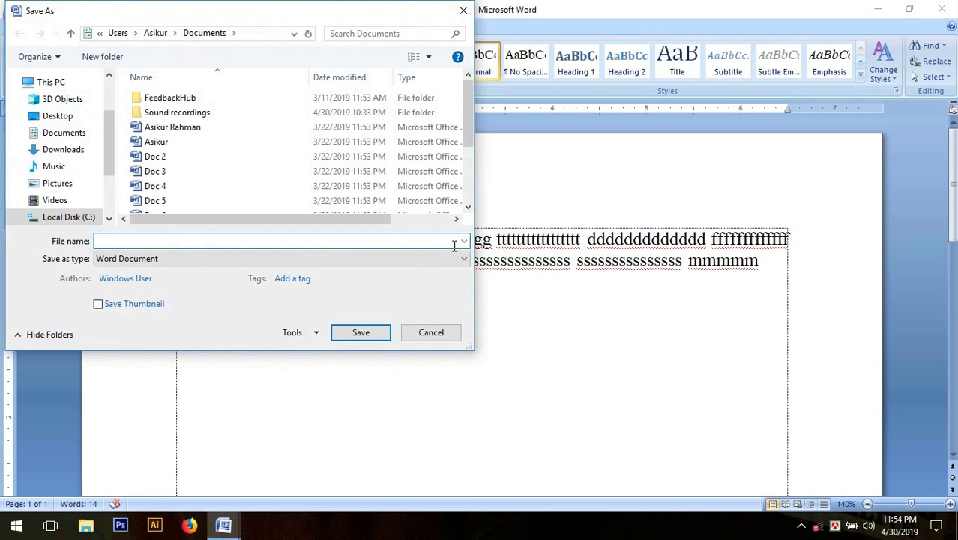
type("Aplicationm")
key("BackSpace")
left_click(361, 334)
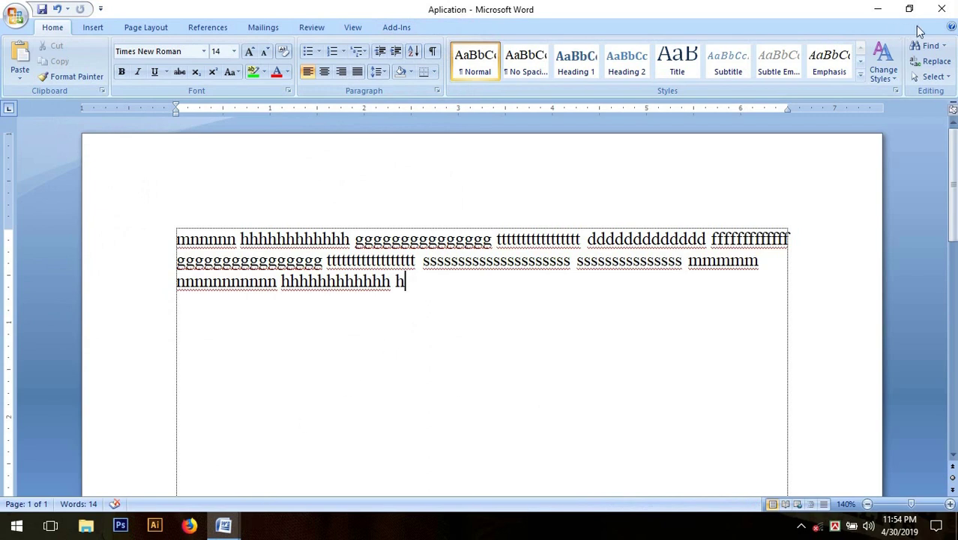
Close the Aplication window and dismiss the Office menu without choosing a command.
left_click(942, 10)
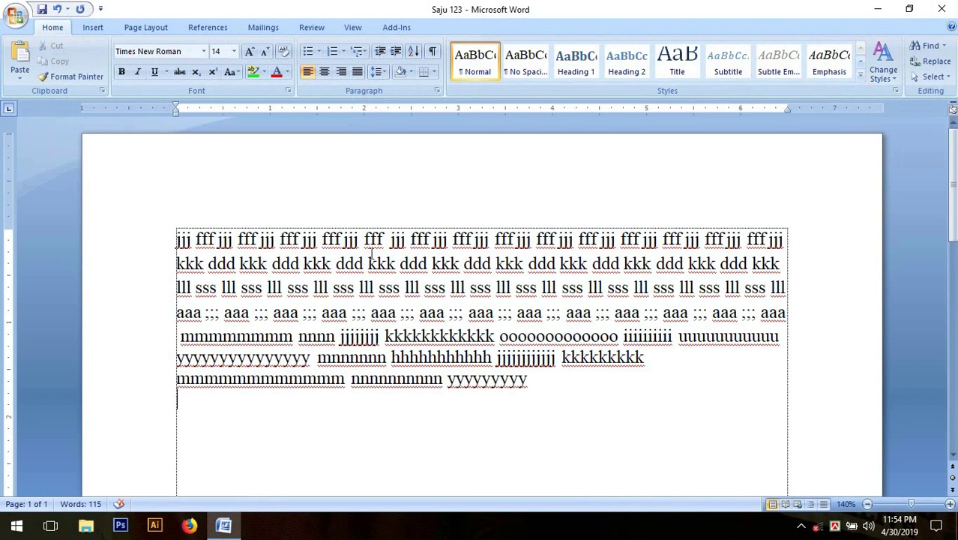
left_click(24, 24)
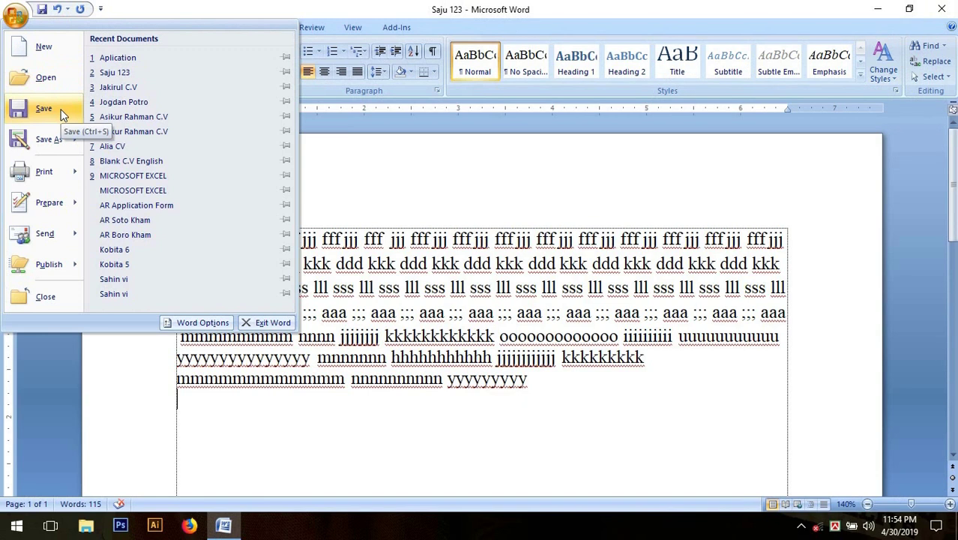
mouse_move(48, 144)
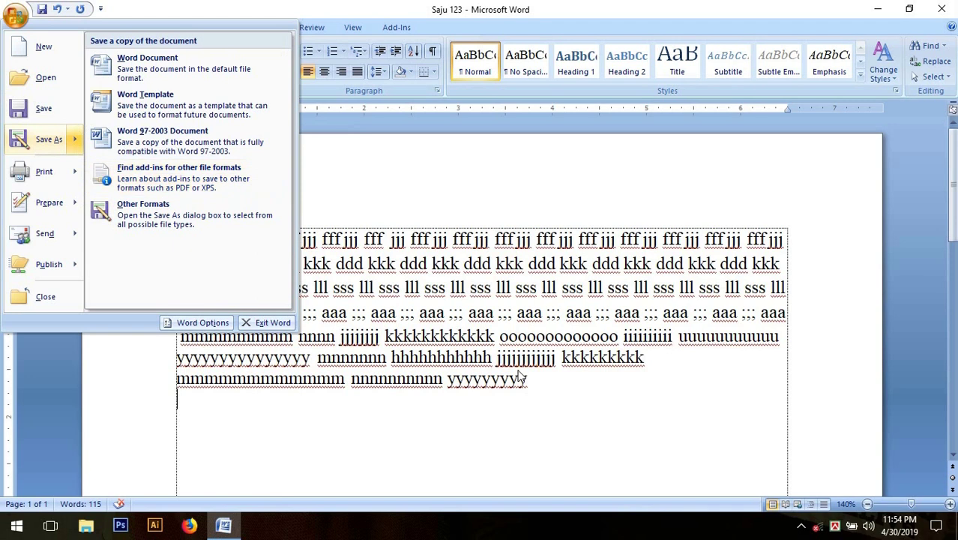
left_click(557, 388)
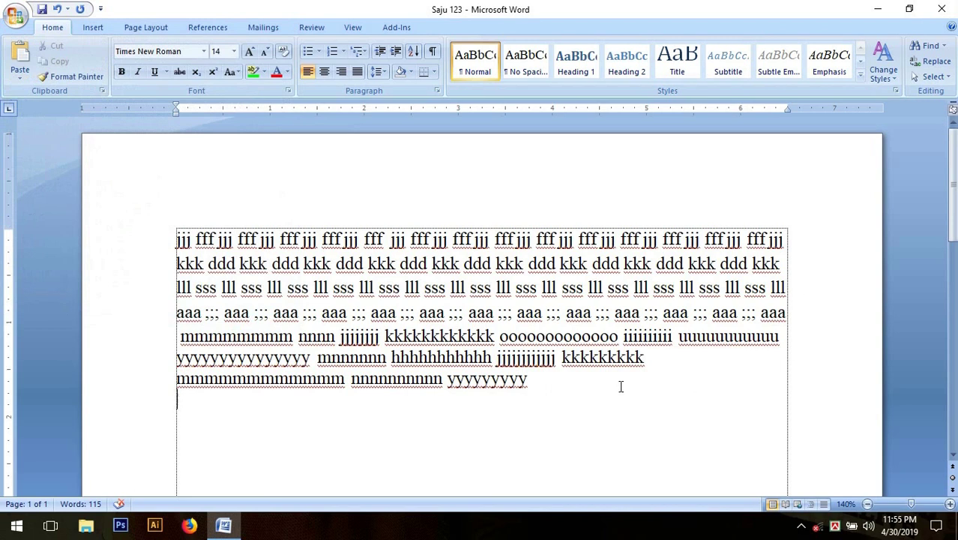
left_click(544, 378)
Open General Options from the Save As dialog's Tools menu for Saju 123.
left_click(20, 21)
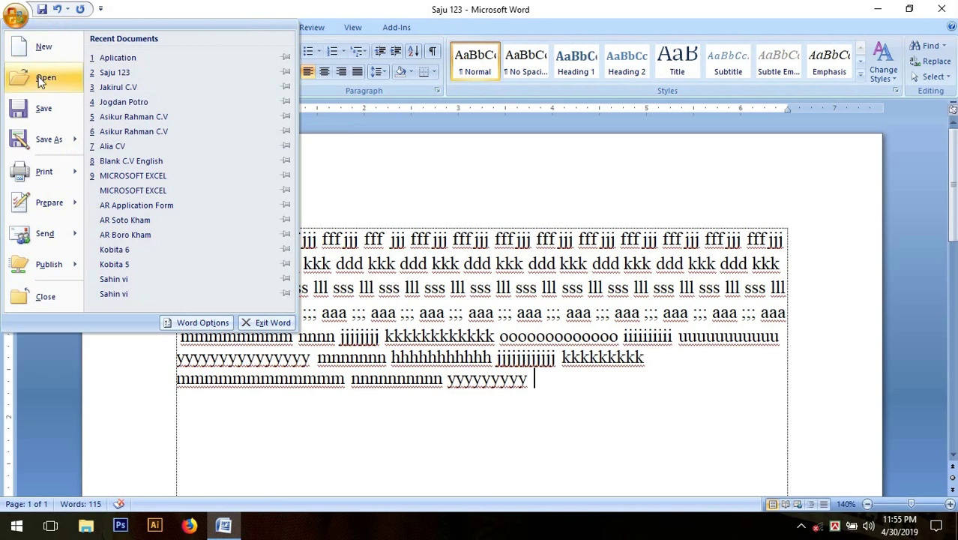
mouse_move(62, 152)
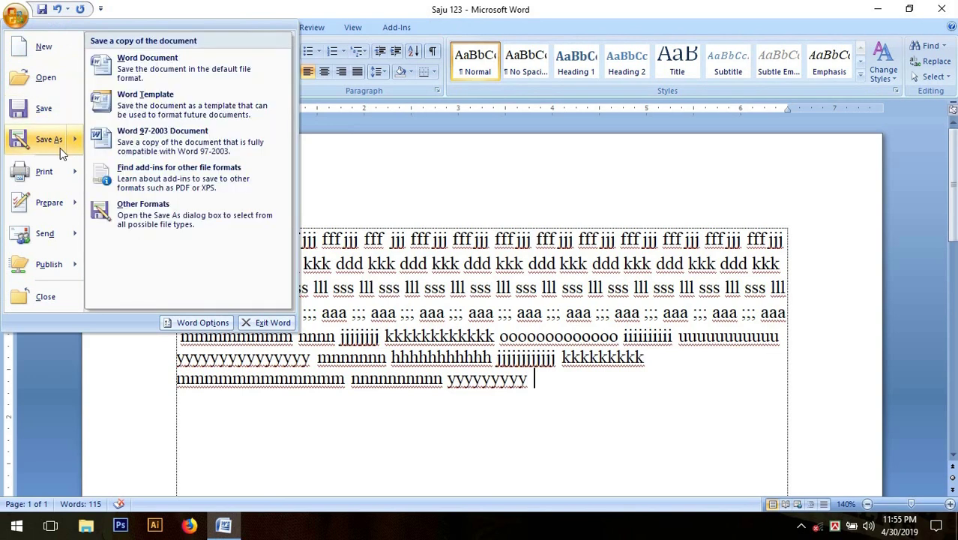
left_click(60, 148)
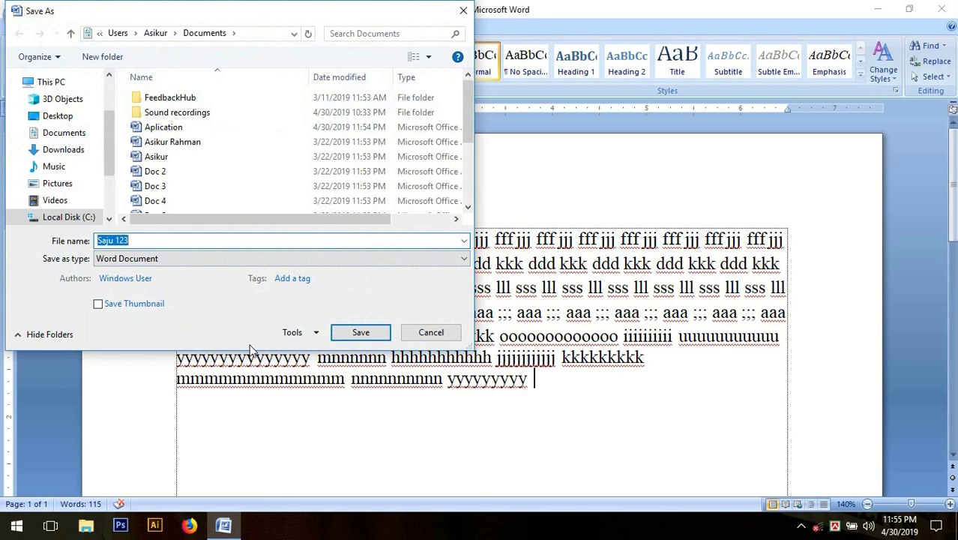
left_click(315, 334)
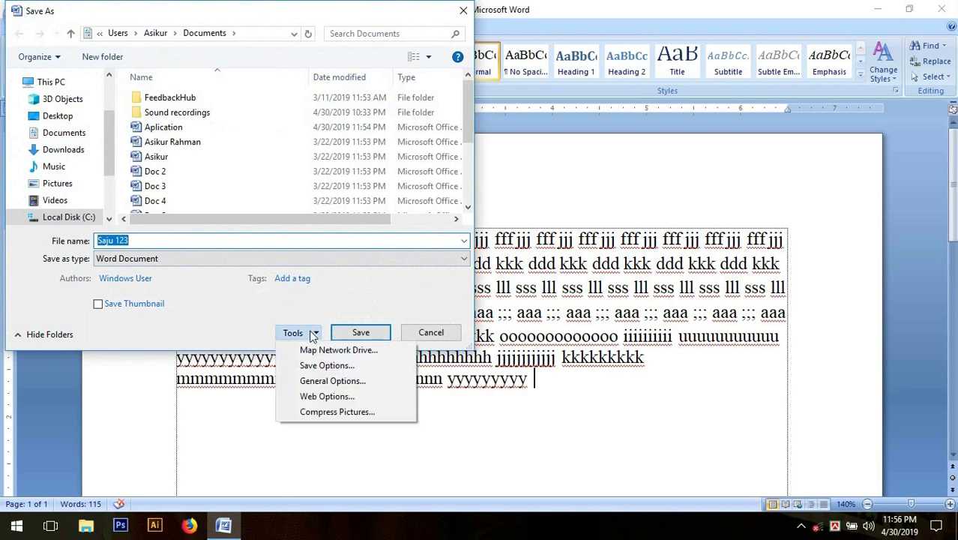
left_click(397, 390)
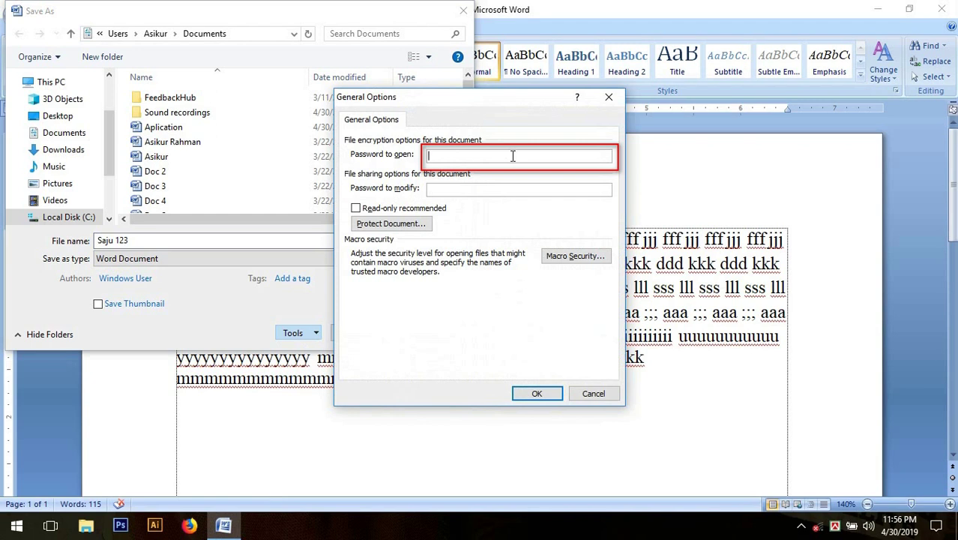
type("123")
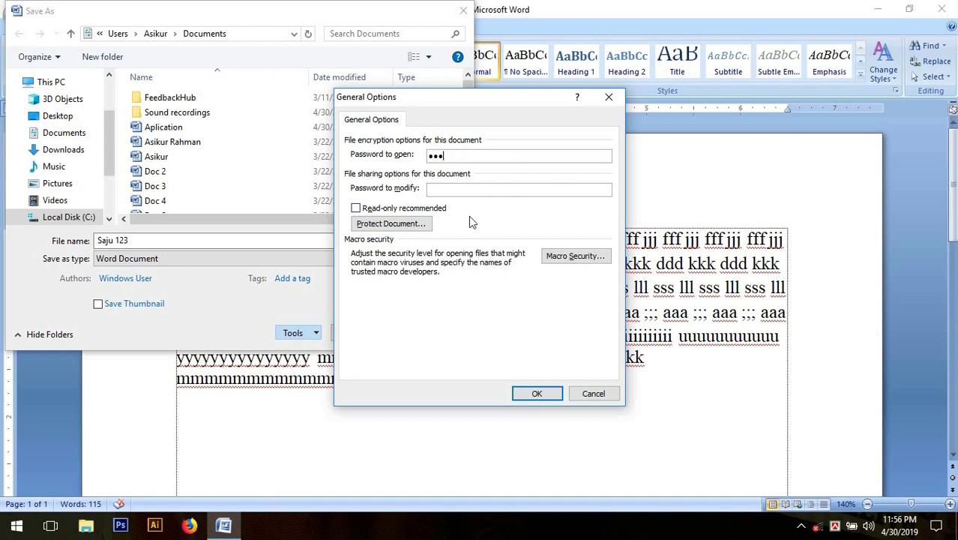
left_click(536, 393)
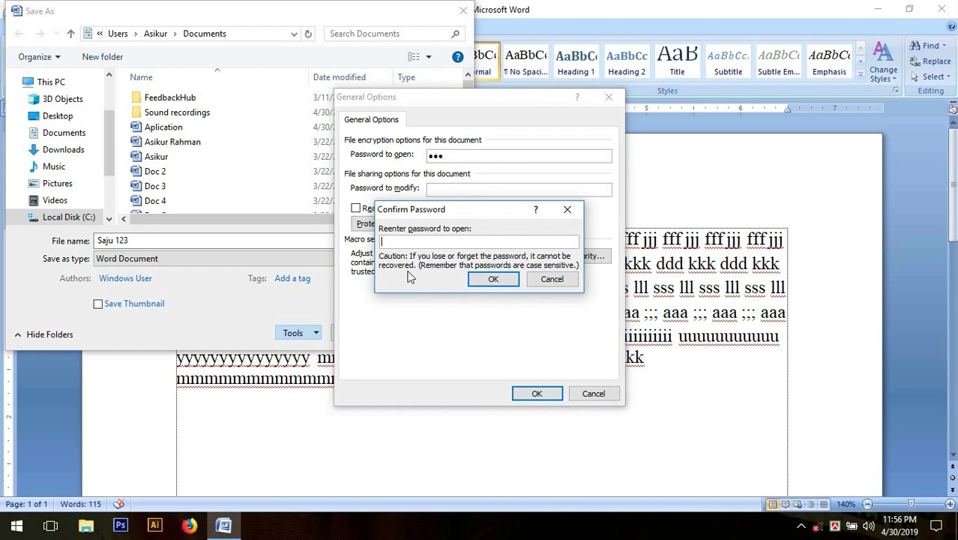
type("123")
left_click(512, 283)
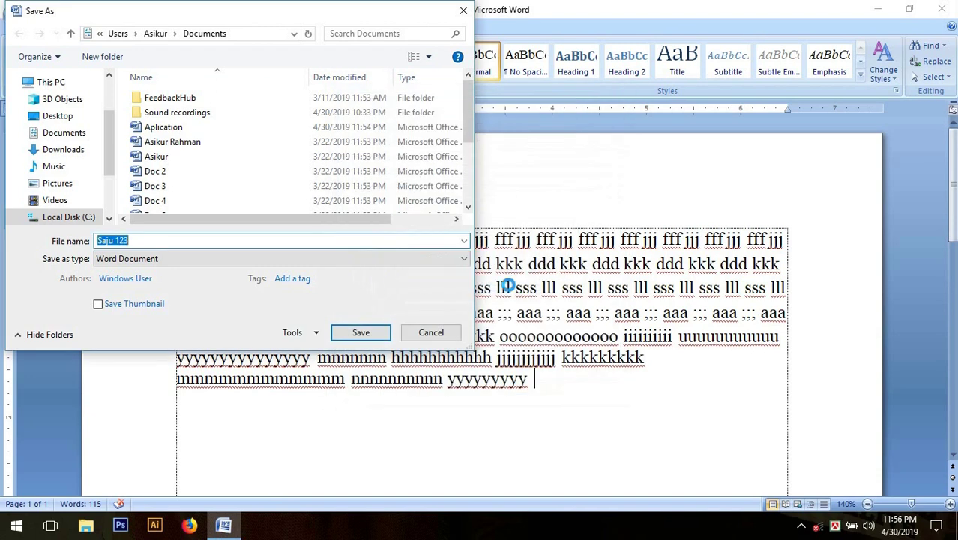
left_click(381, 340)
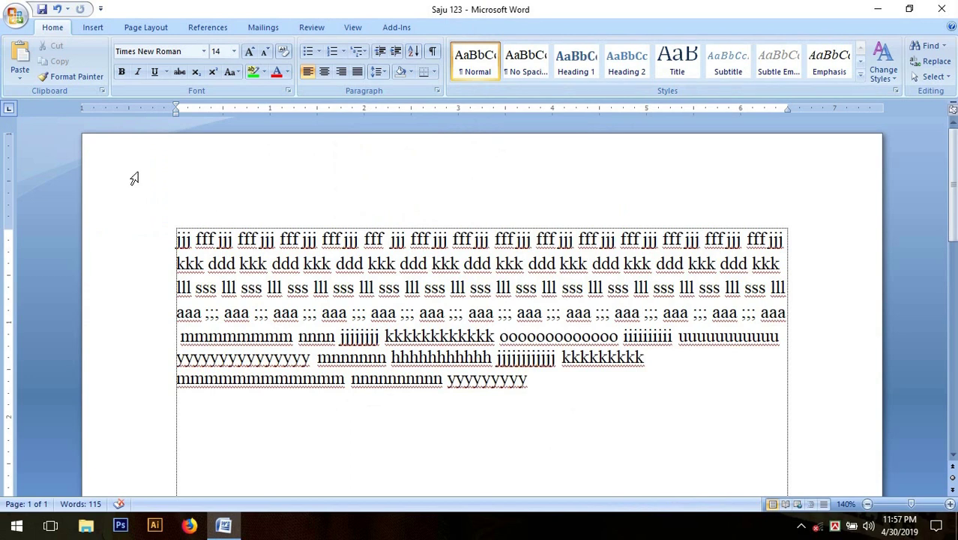
Close the Saju 123 document and bring up the Office menu again.
left_click(15, 16)
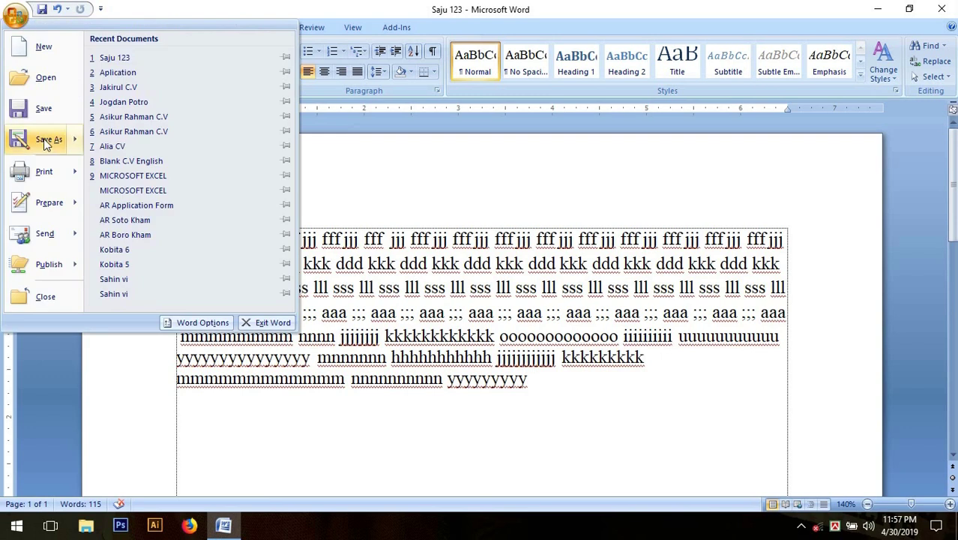
left_click(73, 306)
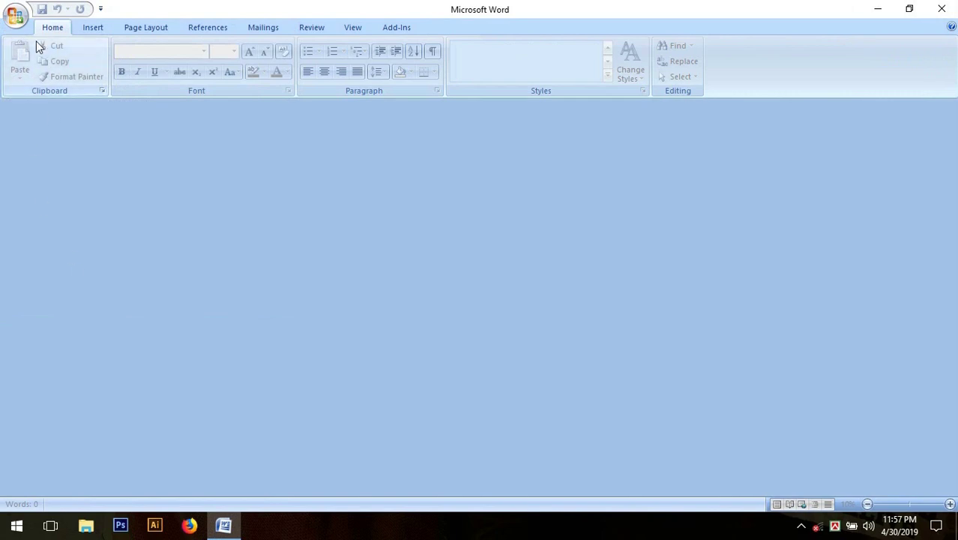
left_click(18, 19)
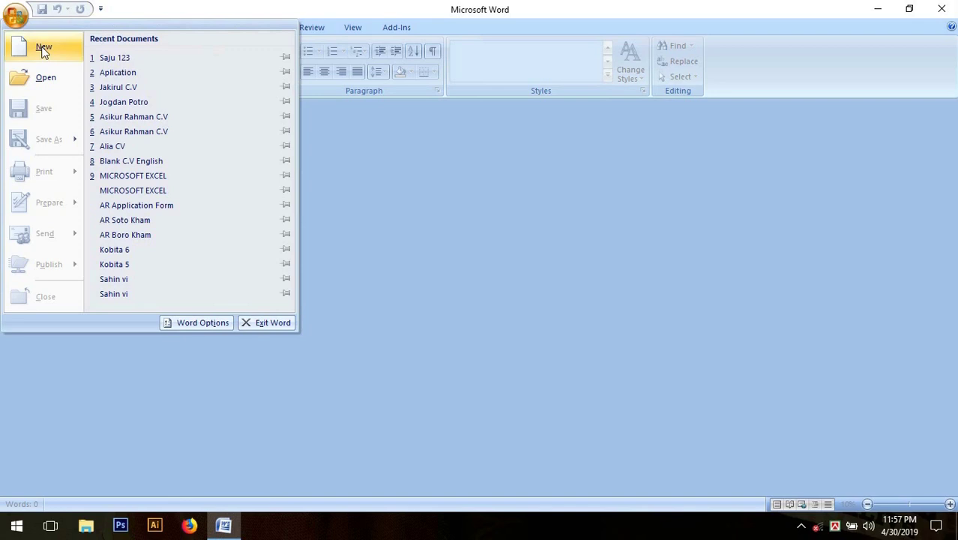
Open Saju 123 from the Documents folder, which prompts for its password.
left_click(71, 89)
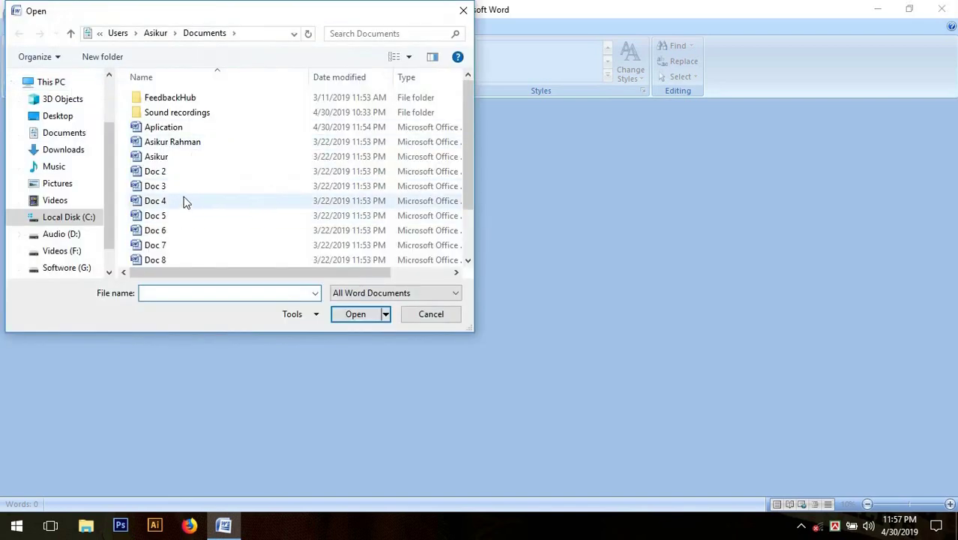
left_click(181, 188)
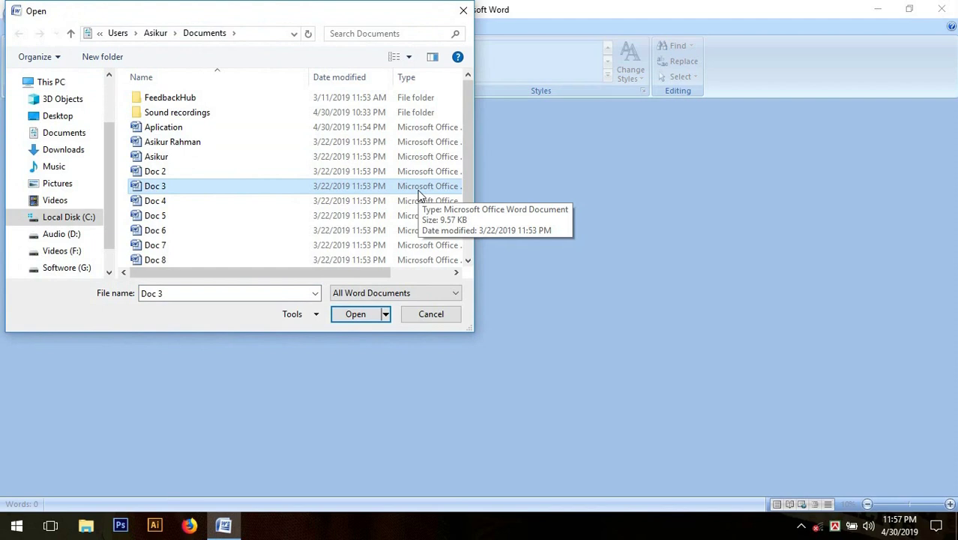
key("s")
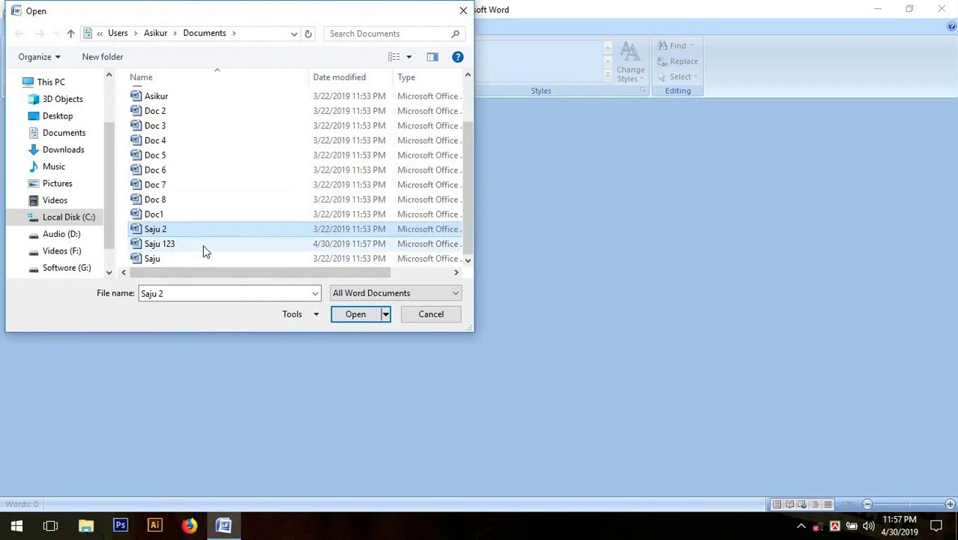
left_click(254, 249)
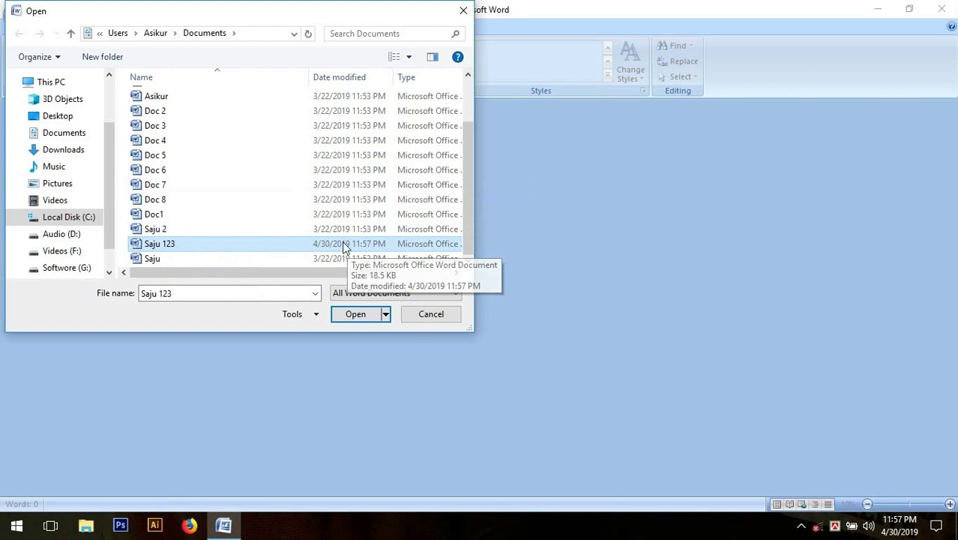
left_click(355, 315)
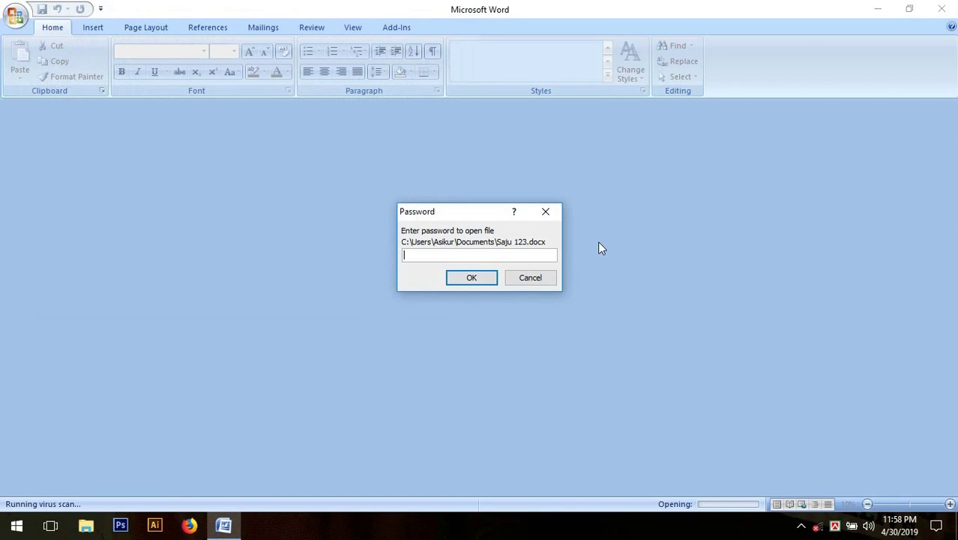
Unlock Saju 123 with its password and place the cursor at the end of the drill text.
type("123")
left_click(489, 279)
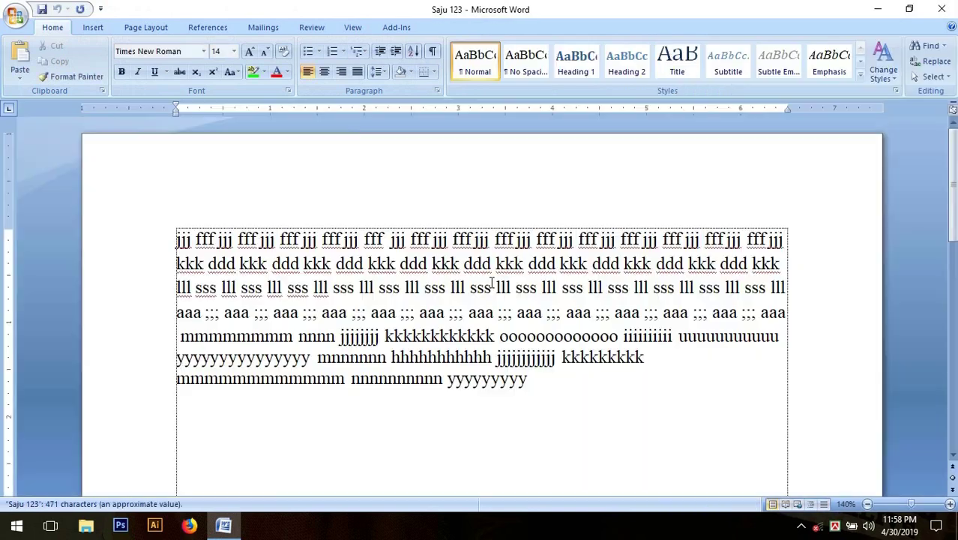
left_click(556, 383)
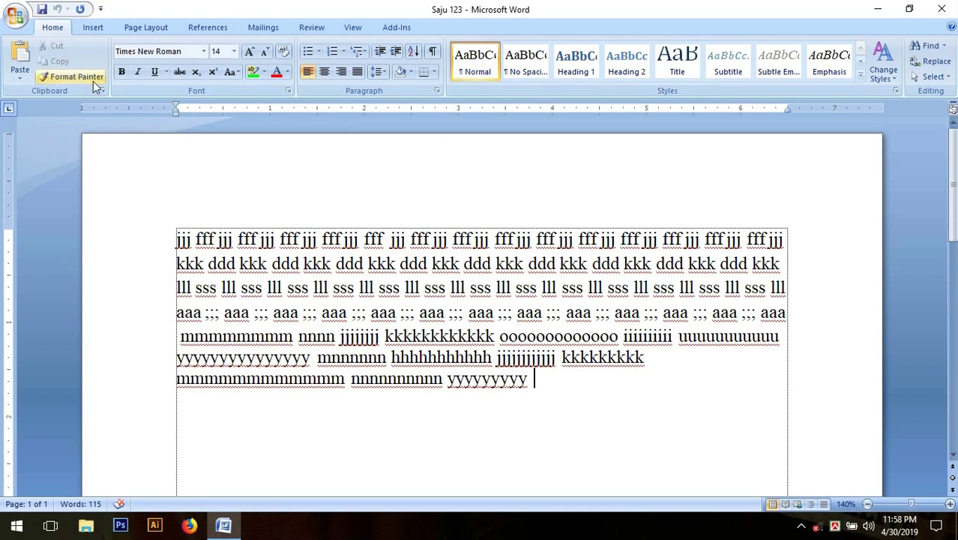
Reach General Options from the Save As dialog's Tools menu.
left_click(25, 22)
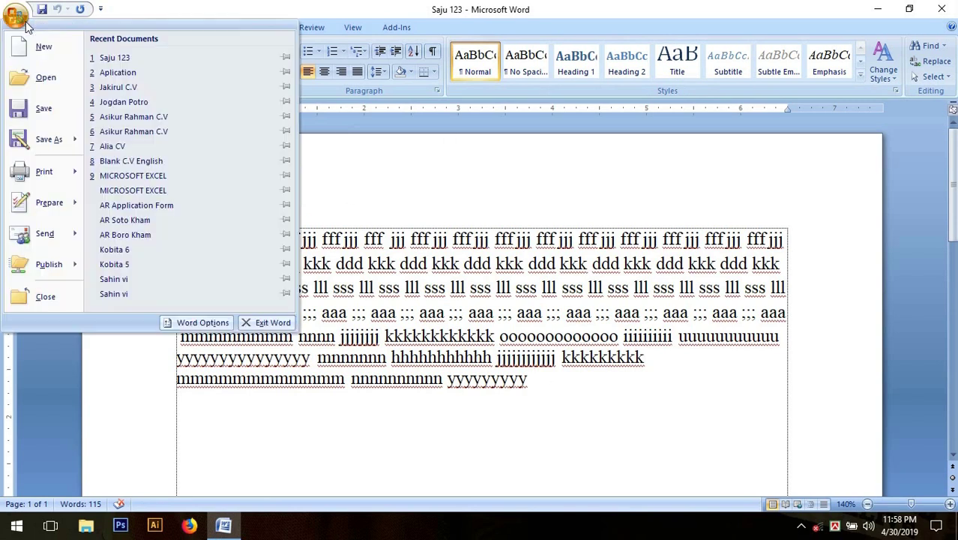
mouse_move(50, 141)
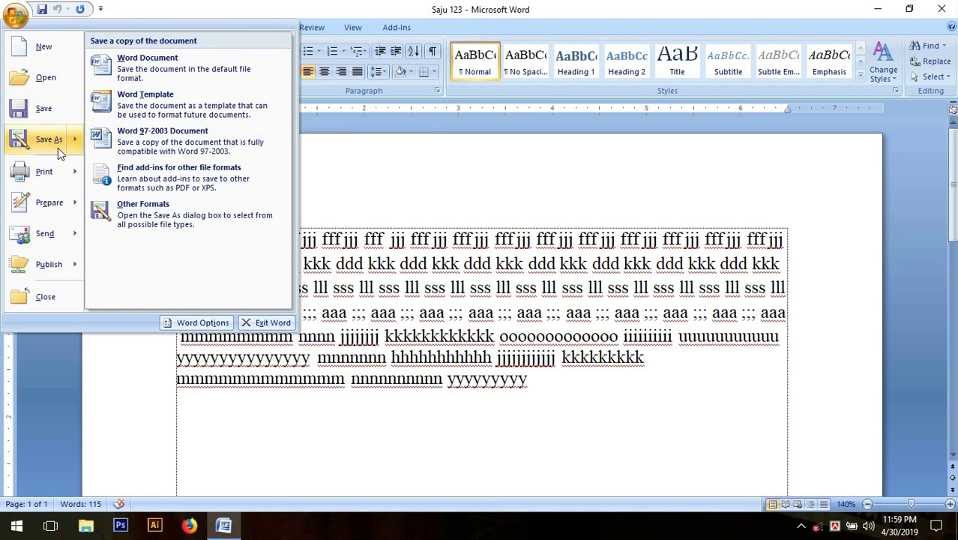
left_click(58, 149)
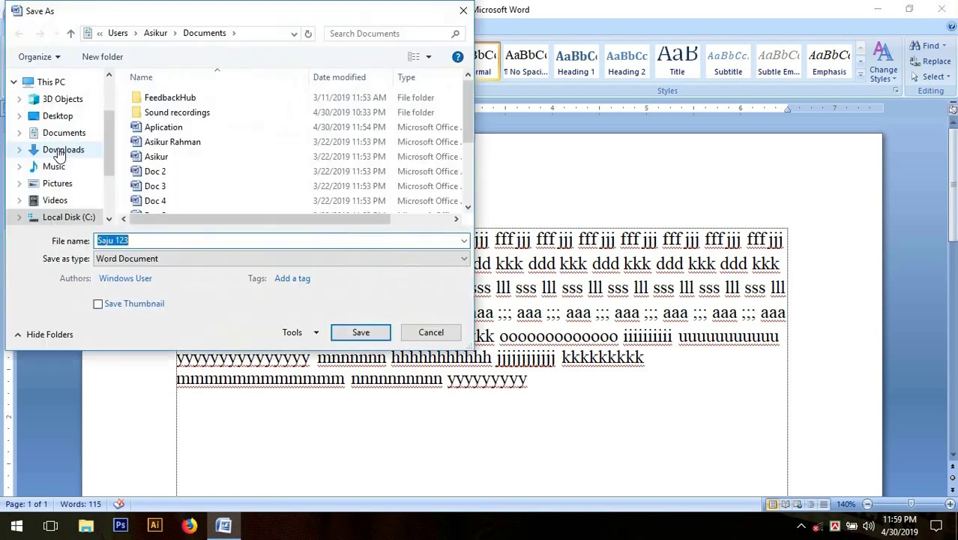
left_click(316, 336)
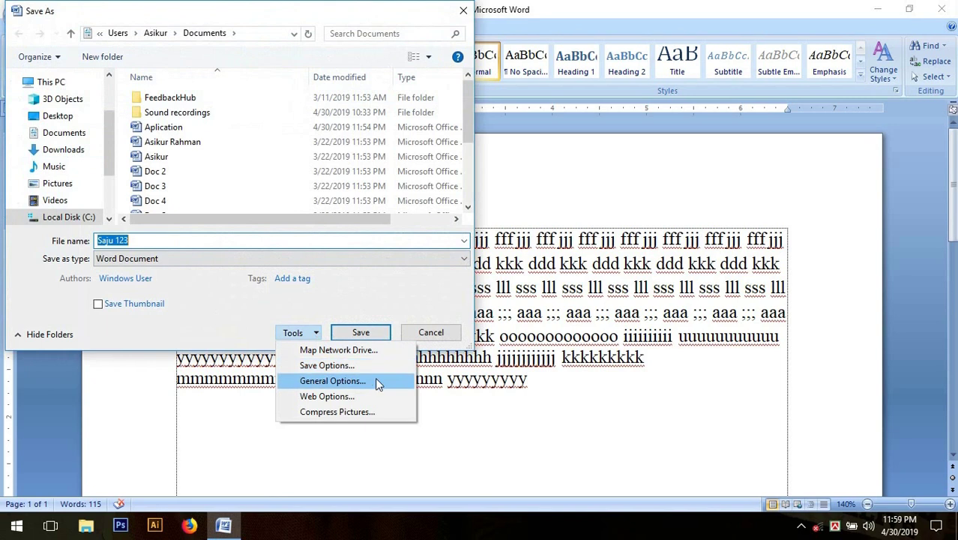
left_click(402, 382)
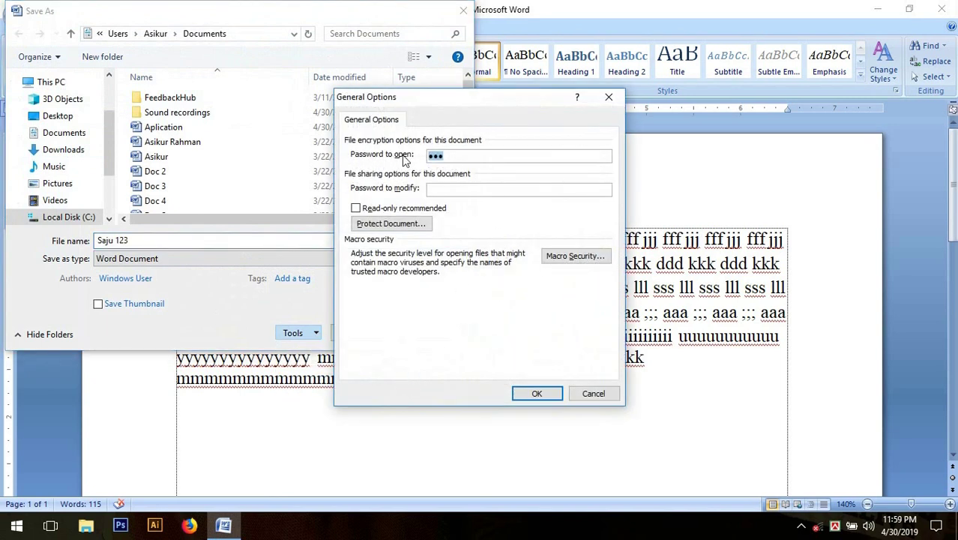
Replace the password to open with a new one and confirm it.
left_click(457, 156)
key("BackSpace")
key("BackSpace")
key("BackSpace")
type("123")
left_click(536, 393)
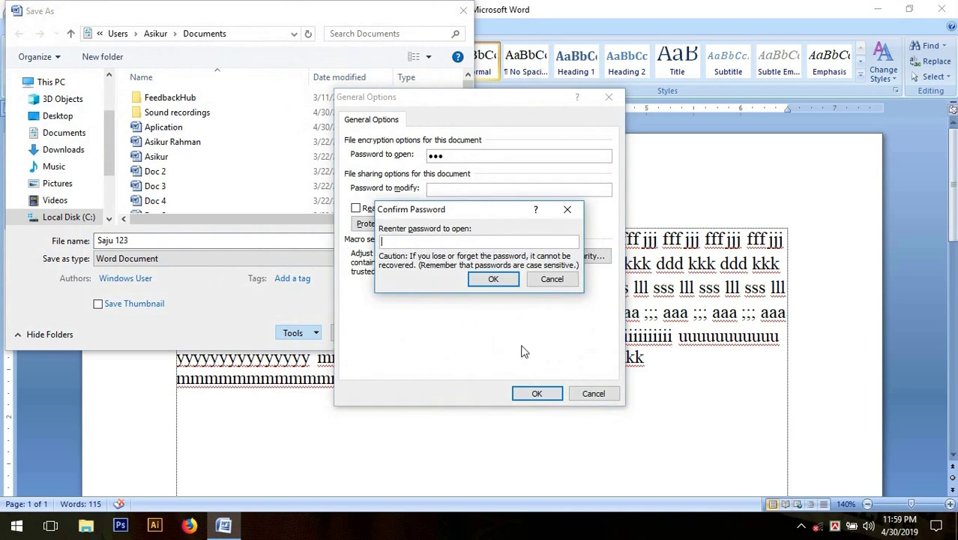
type("123")
left_click(499, 280)
key("Return")
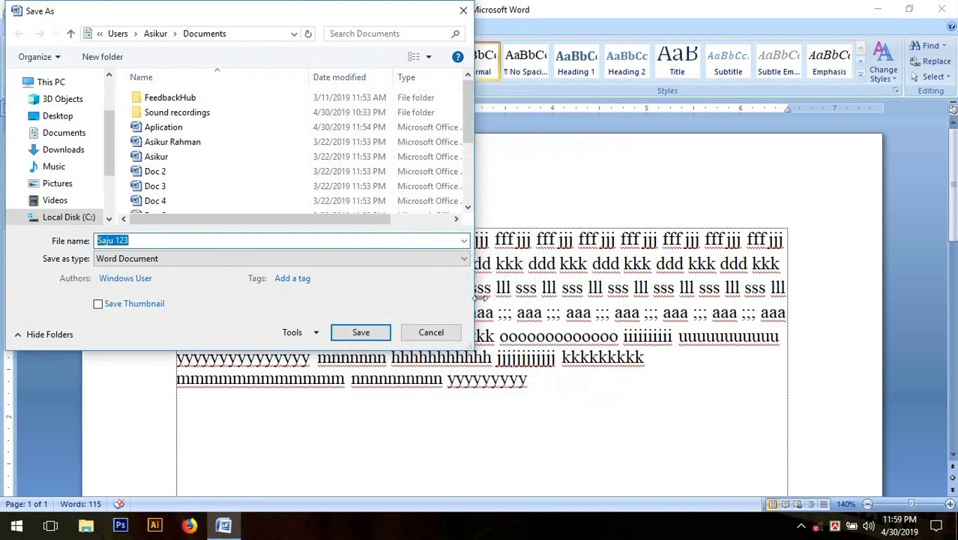
Save Saju 123 with the new password, close it, and show the Recent Documents list.
left_click(381, 336)
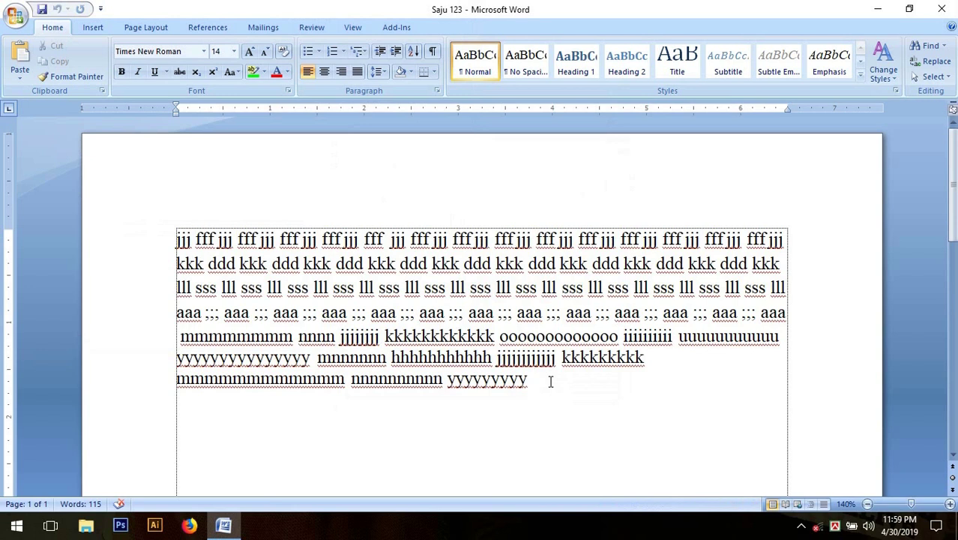
left_click(16, 17)
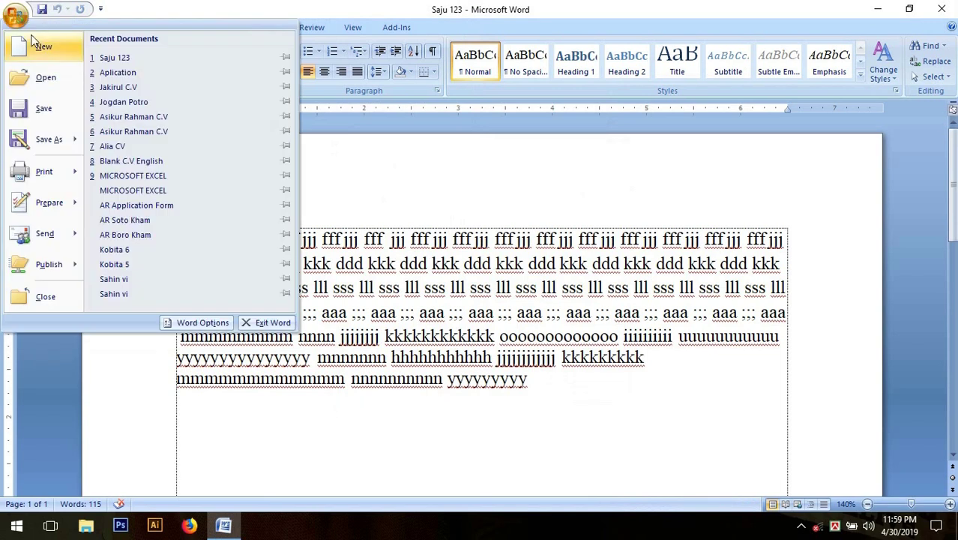
left_click(75, 306)
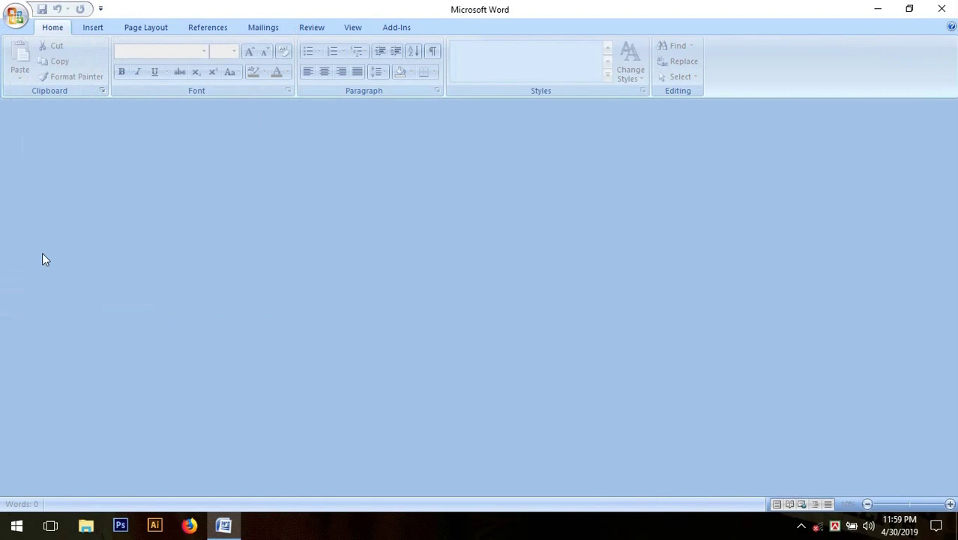
left_click(16, 17)
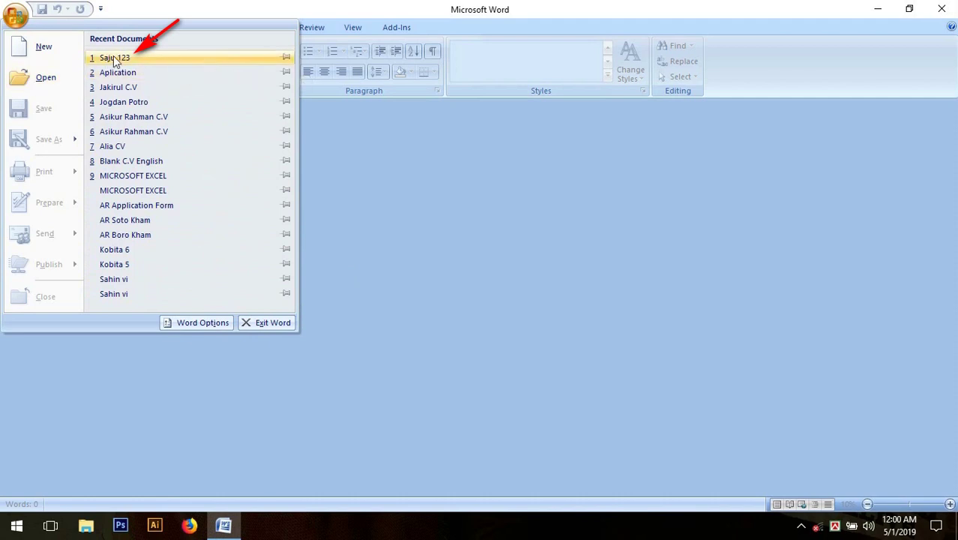
Attempt to reopen Saju 123 with a password and dismiss the incorrect-password error.
left_click(189, 58)
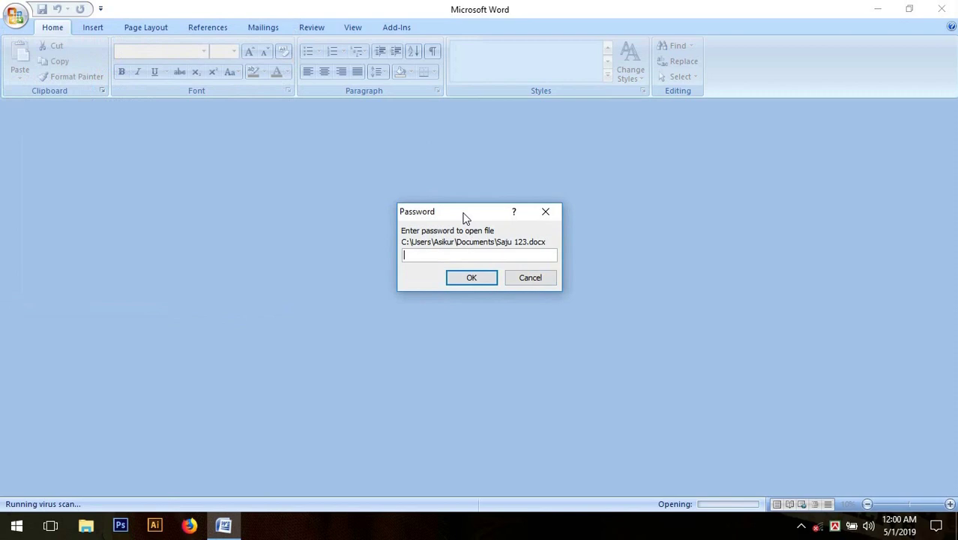
type("123")
left_click(491, 282)
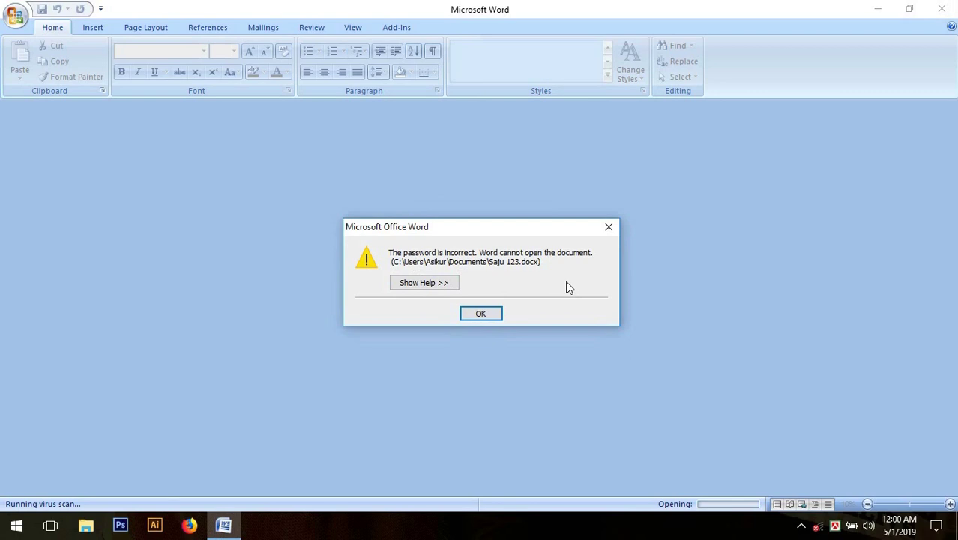
left_click(607, 231)
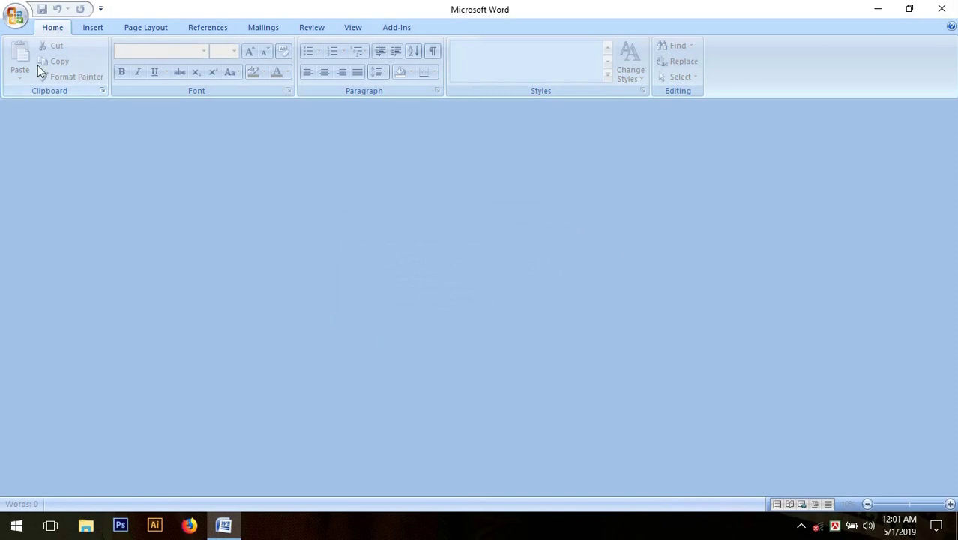
Reopen Saju 123 from Recent Documents with the correct password and place the cursor at the text end.
left_click(15, 21)
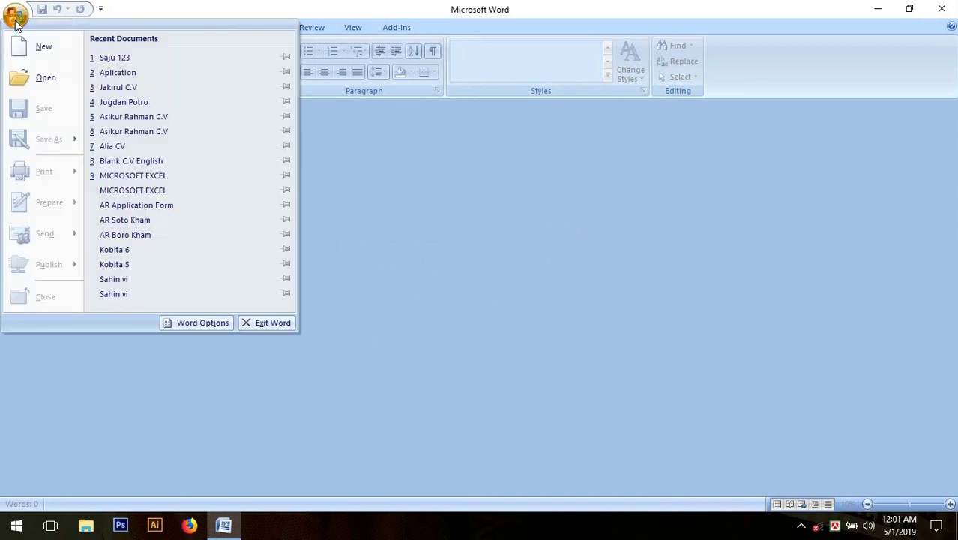
left_click(235, 59)
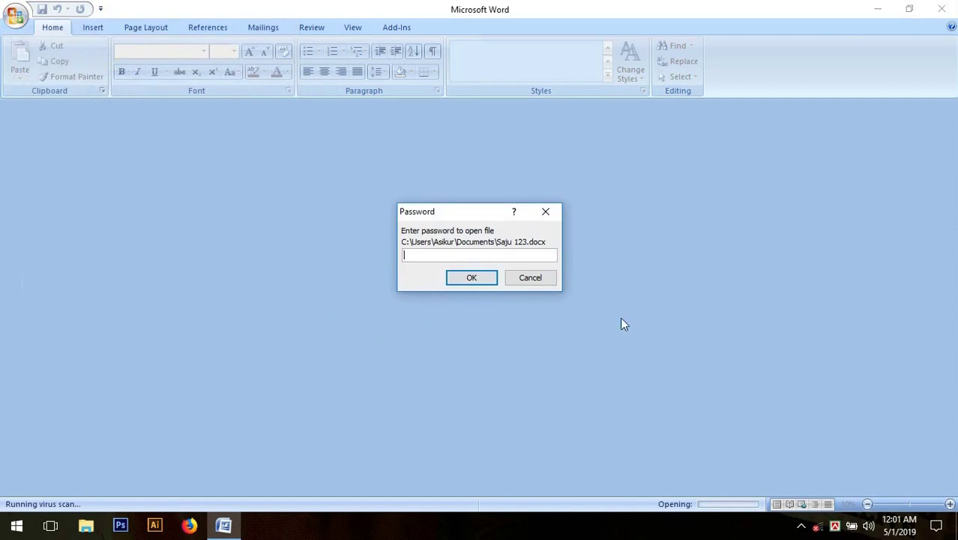
type("123")
left_click(494, 281)
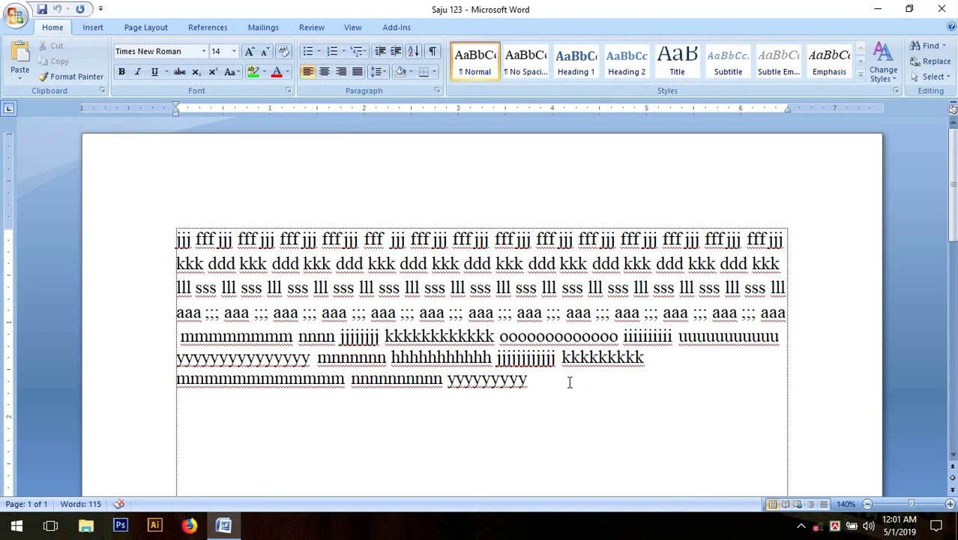
left_click(546, 381)
Clear the password to open in Save As General Options and re-save Saju 123.
left_click(22, 29)
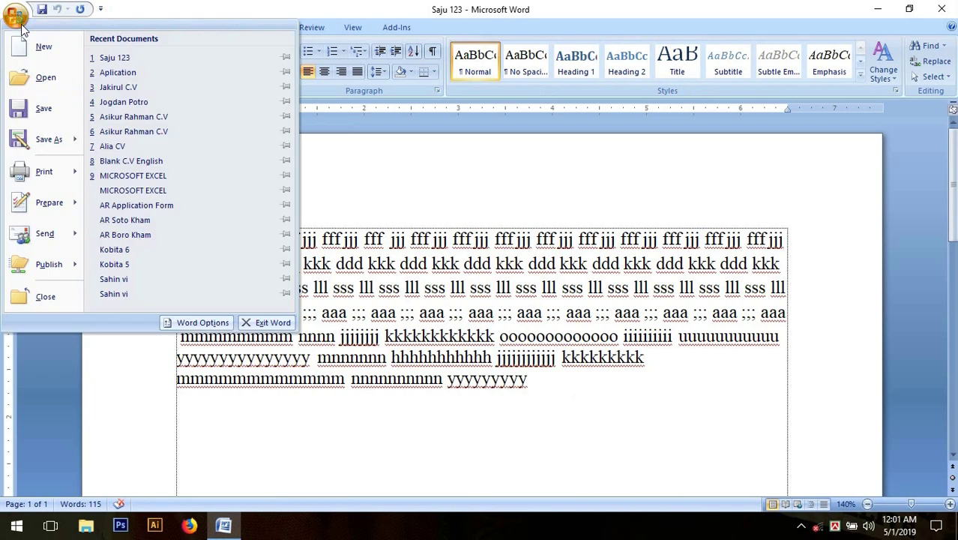
left_click(50, 143)
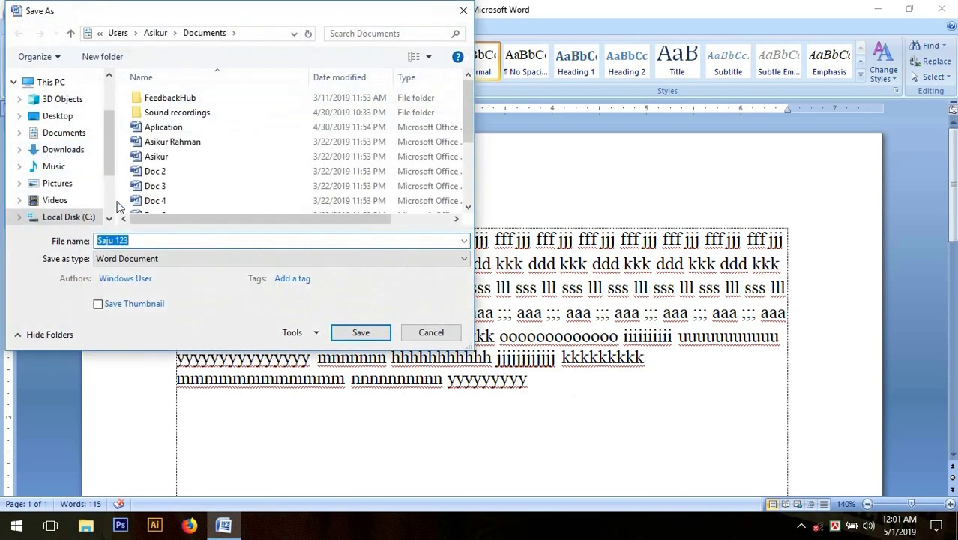
left_click(316, 335)
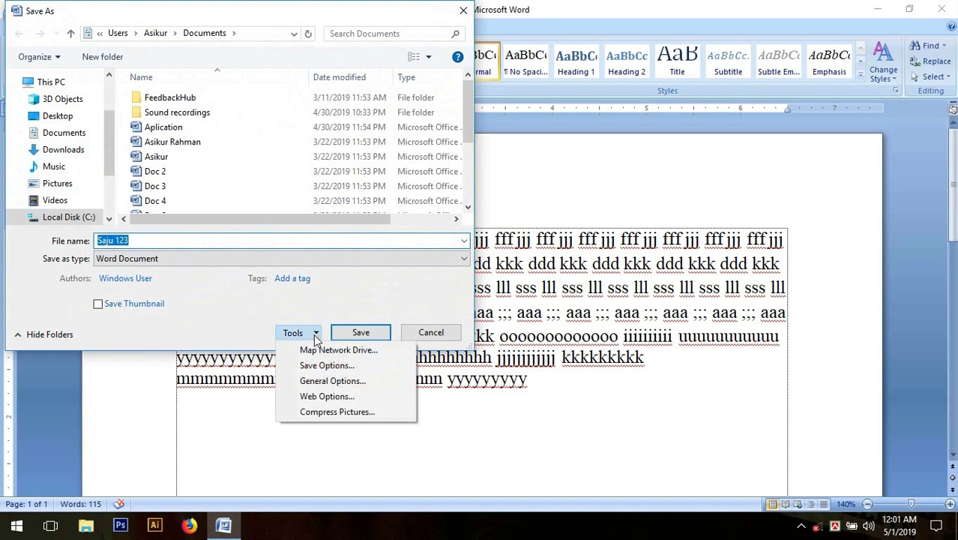
left_click(397, 383)
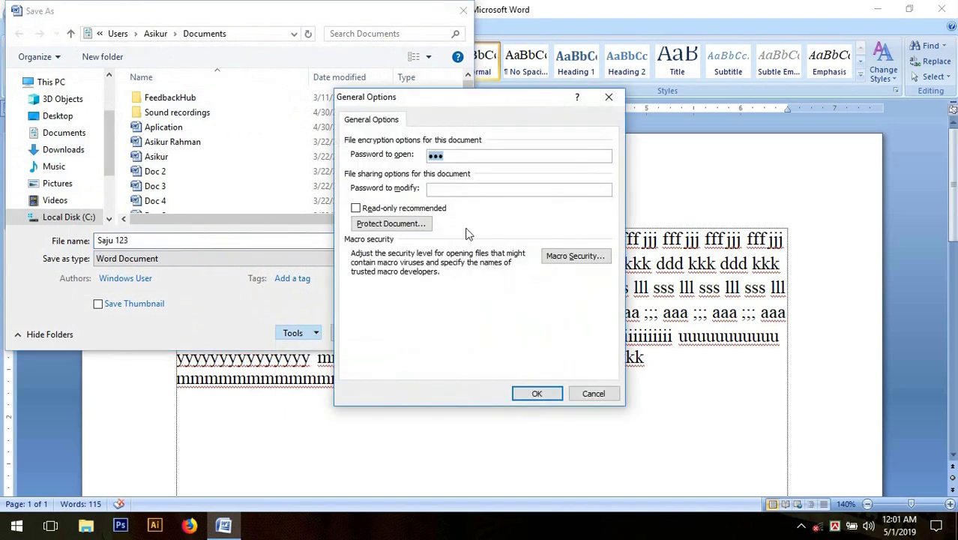
left_click(460, 156)
key("BackSpace")
key("BackSpace")
key("BackSpace")
left_click(536, 394)
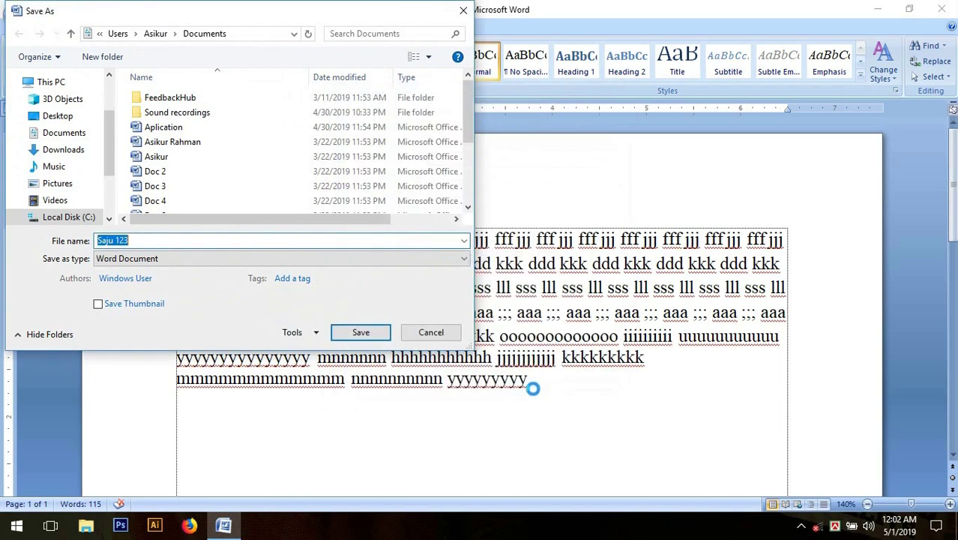
left_click(361, 332)
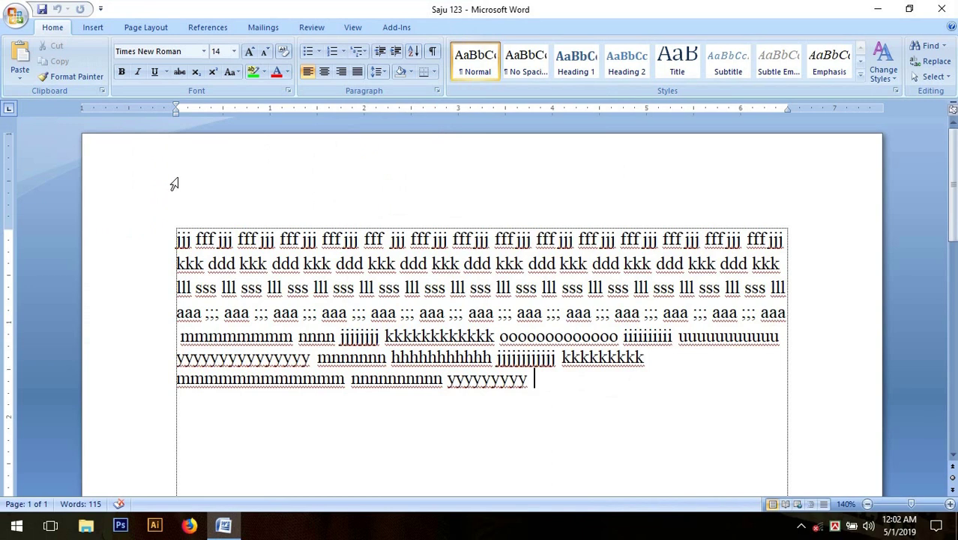
Close Saju 123 and reopen it from Recent Documents with no password prompt.
left_click(15, 15)
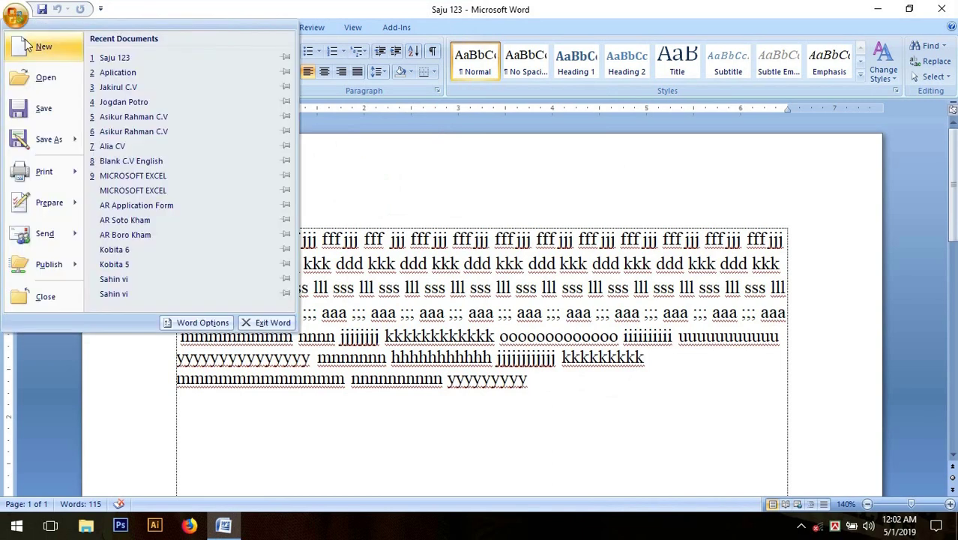
left_click(63, 299)
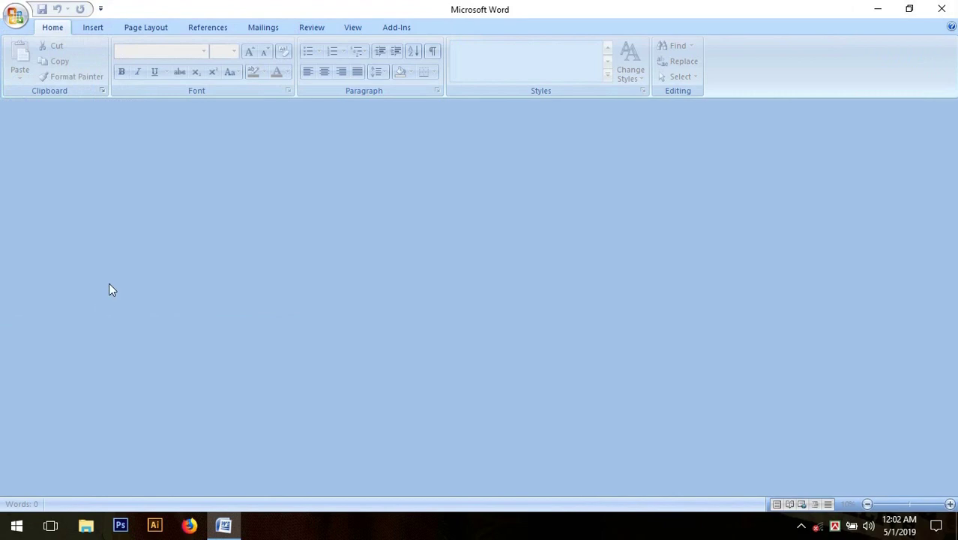
left_click(15, 17)
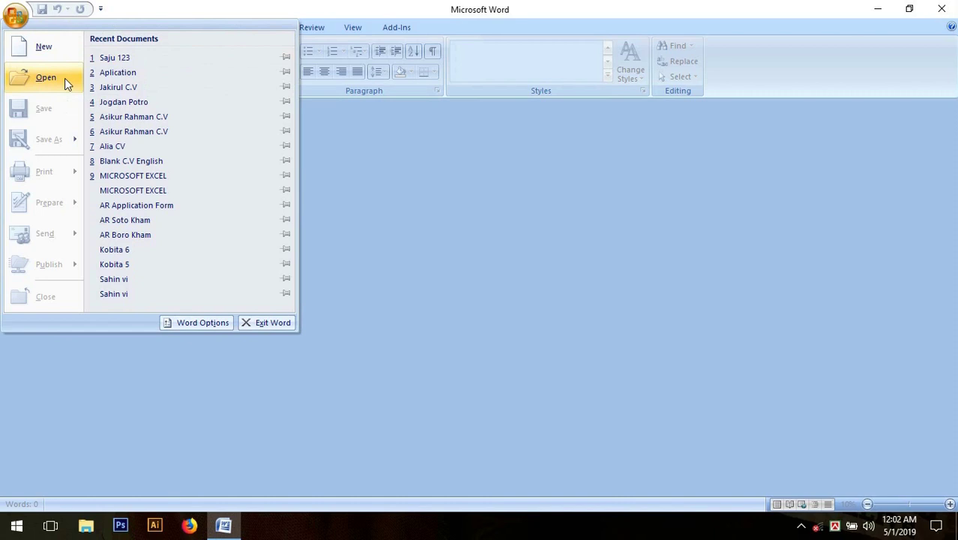
left_click(217, 59)
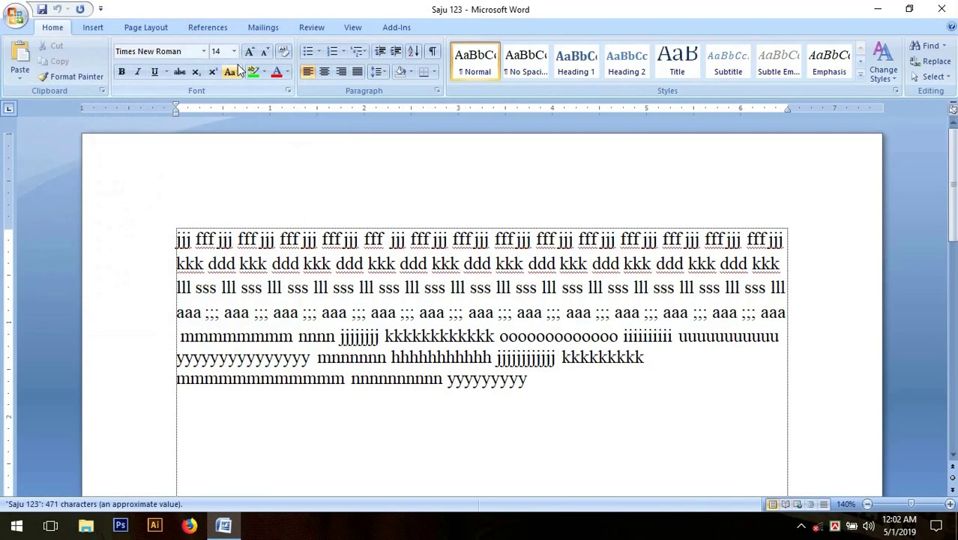
left_click(549, 380)
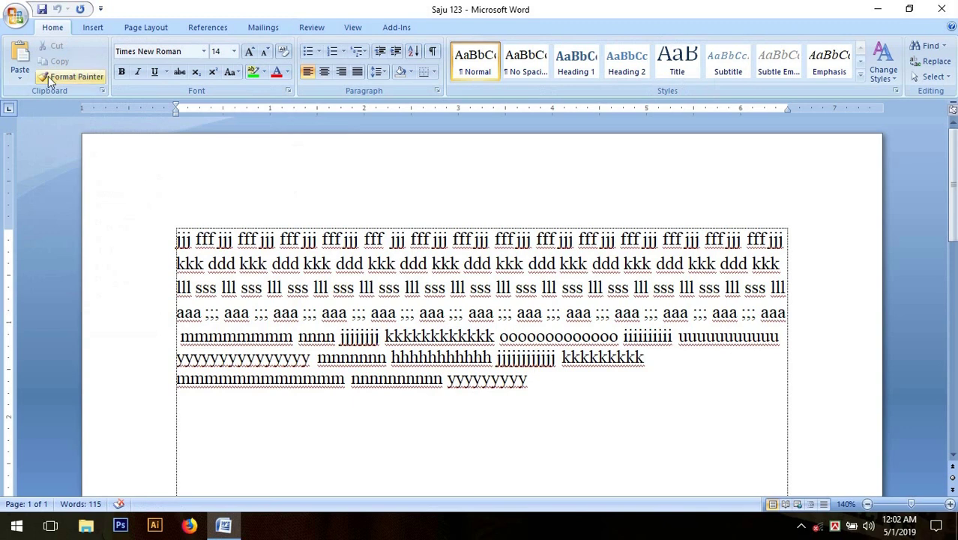
left_click(15, 15)
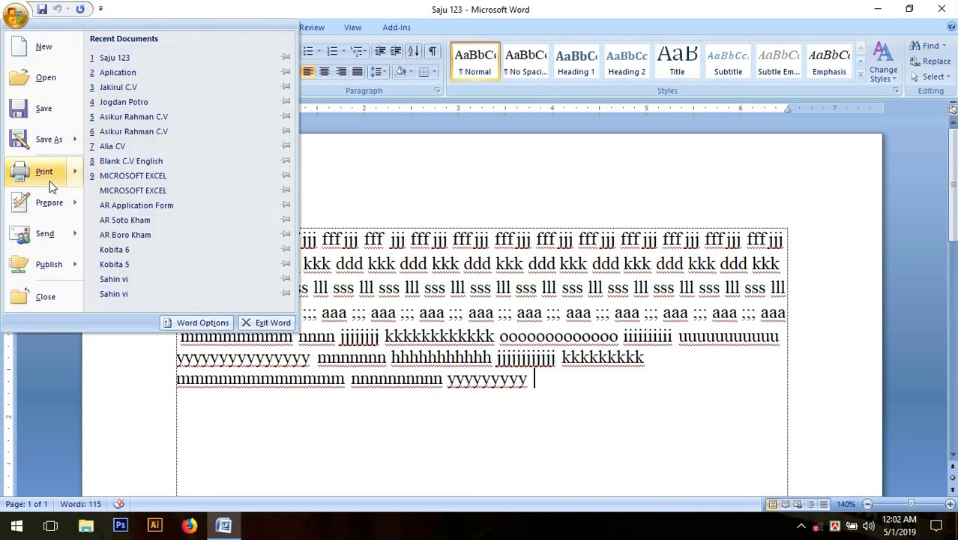
Dismiss the file menu, select the opening lines of the drill text, then deselect them.
mouse_move(30, 177)
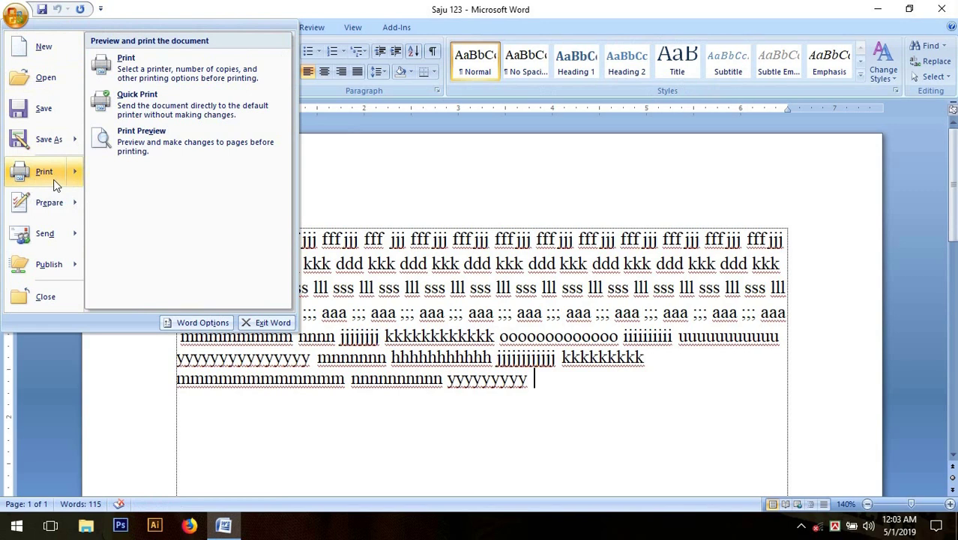
left_click(567, 374)
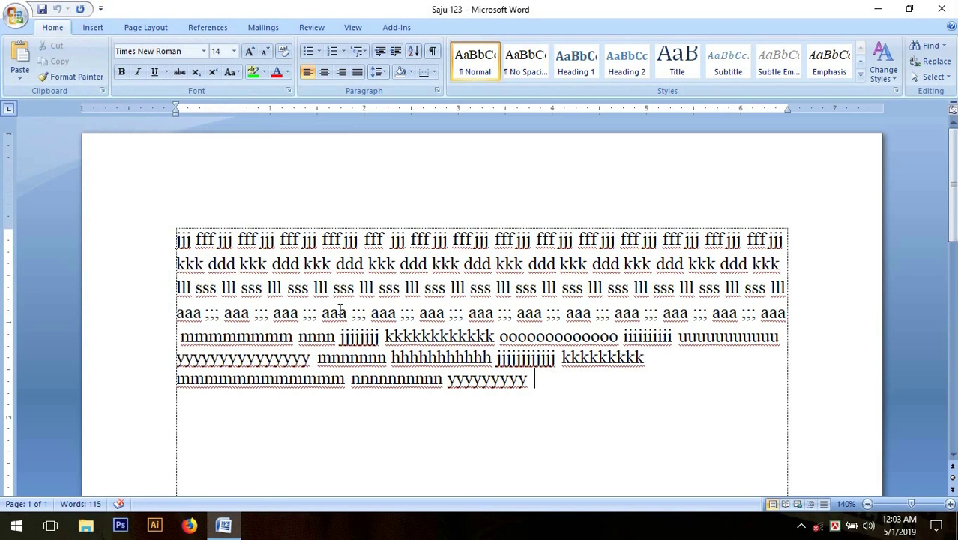
left_click_drag(174, 236, 786, 288)
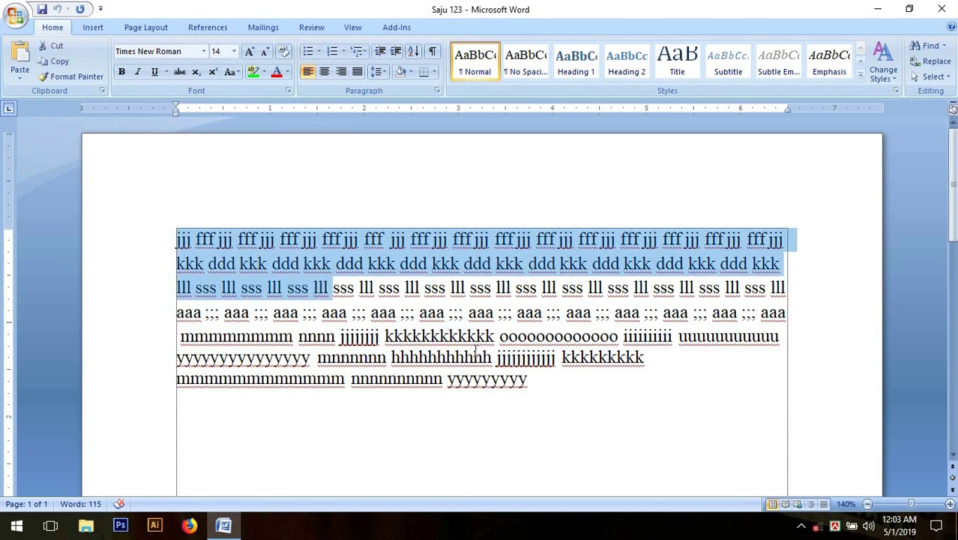
left_click(545, 381)
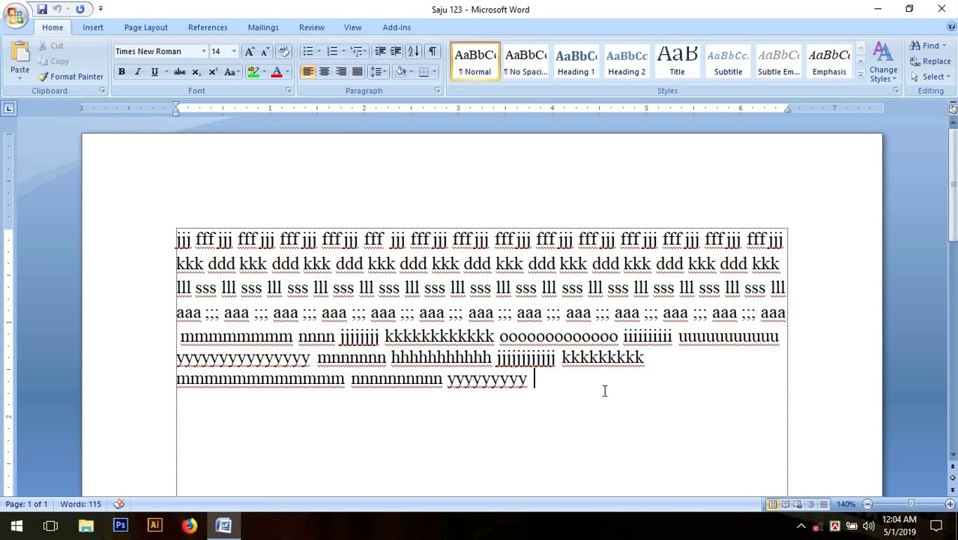
scroll(605, 391, "down", 1)
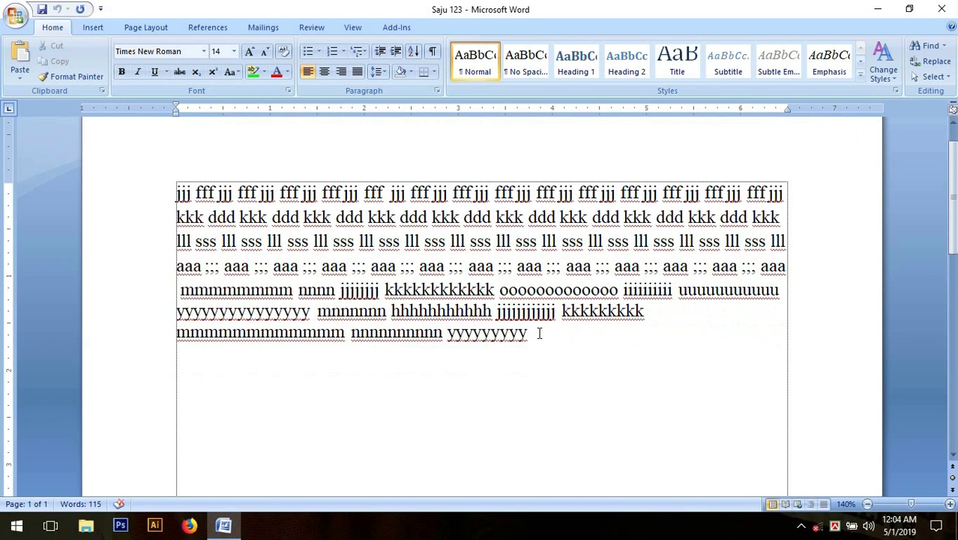
Insert page breaks with Ctrl+Enter after the last word of the practice text.
left_click(518, 241)
left_click(540, 336)
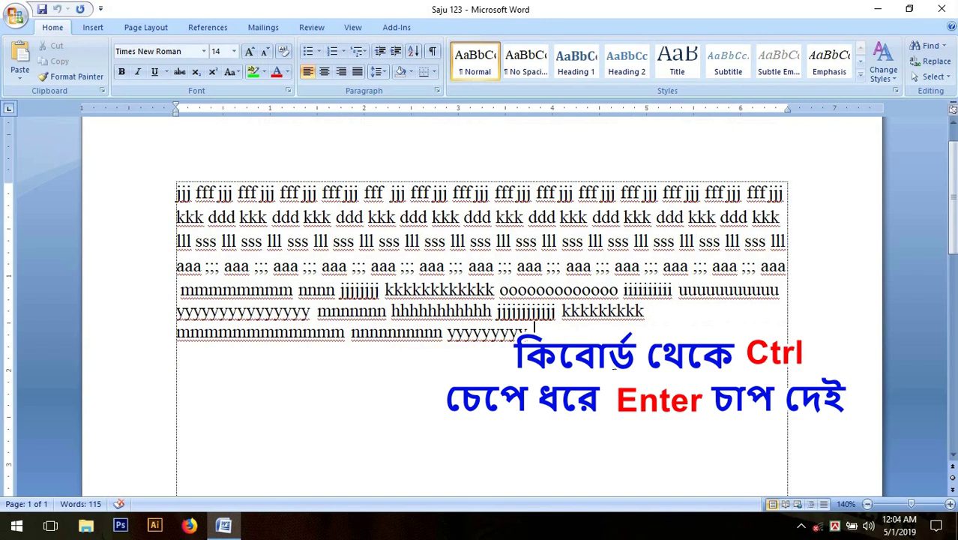
key("ctrl+Return")
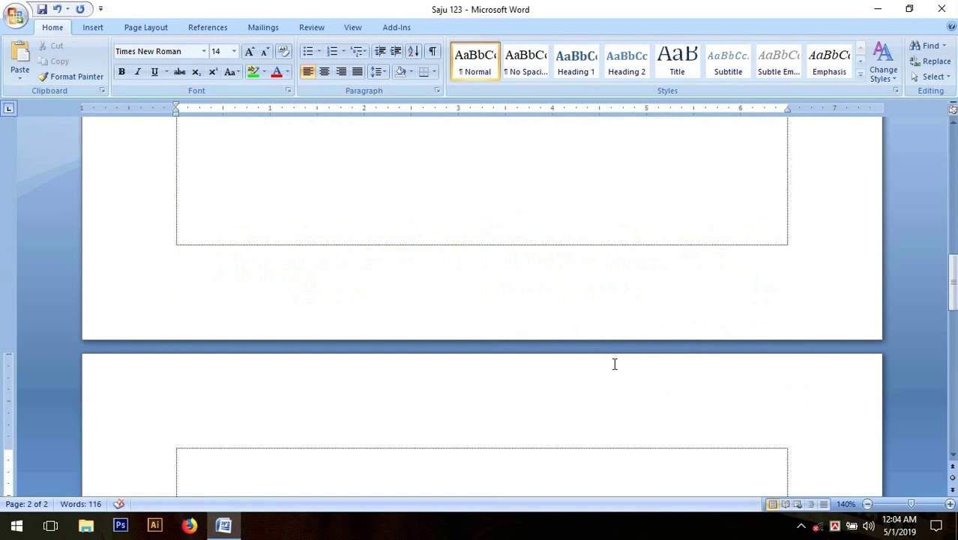
scroll(615, 336, "up", 8)
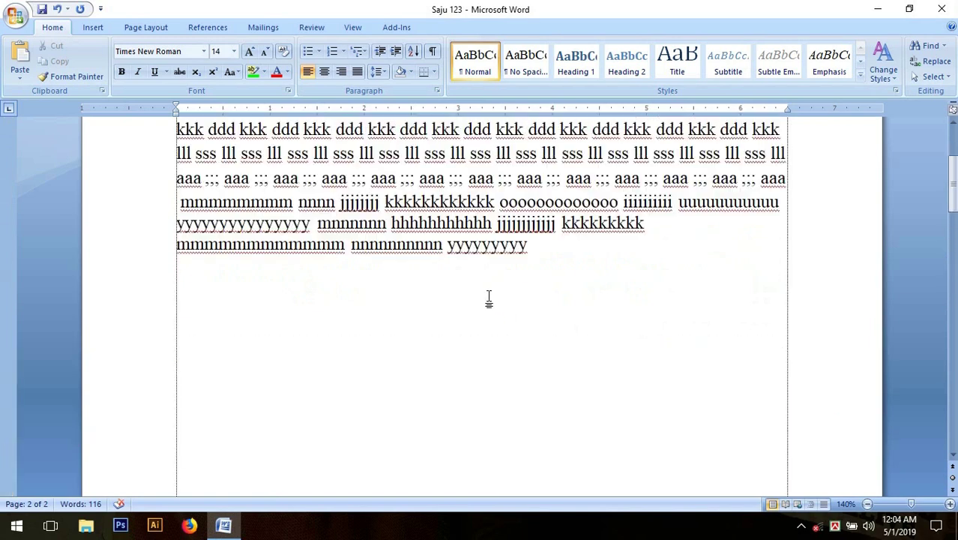
scroll(489, 298, "up", 5)
scroll(541, 318, "down", 5)
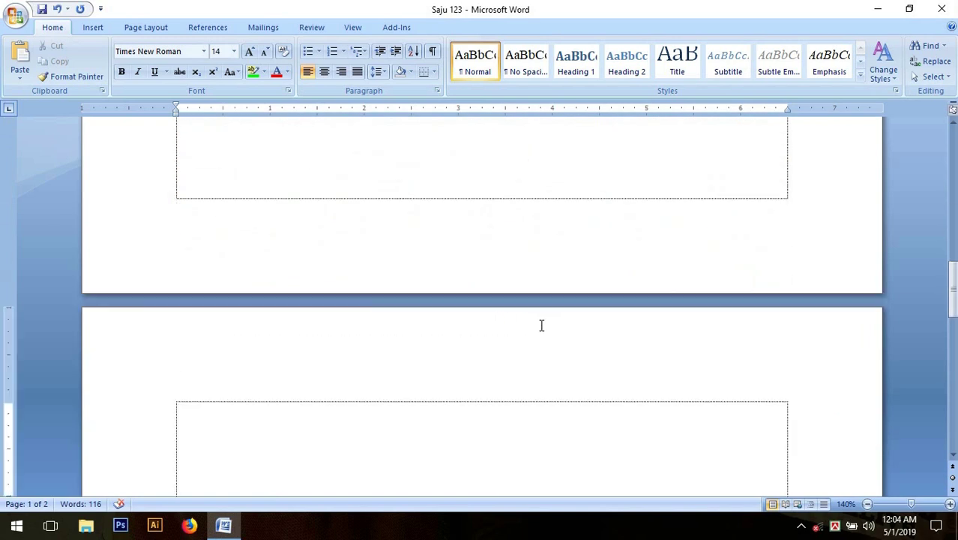
scroll(287, 408, "down", 1)
scroll(293, 408, "down", 2)
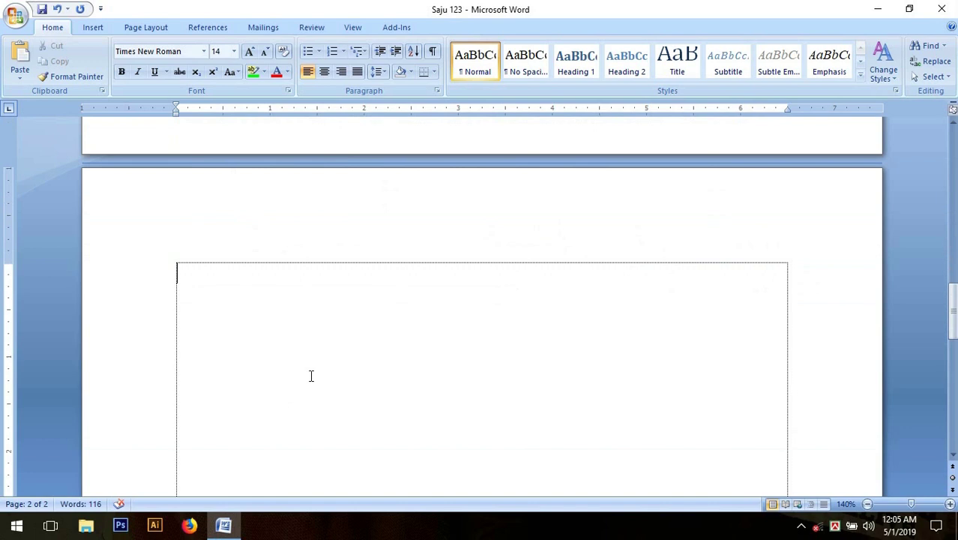
key("ctrl+v")
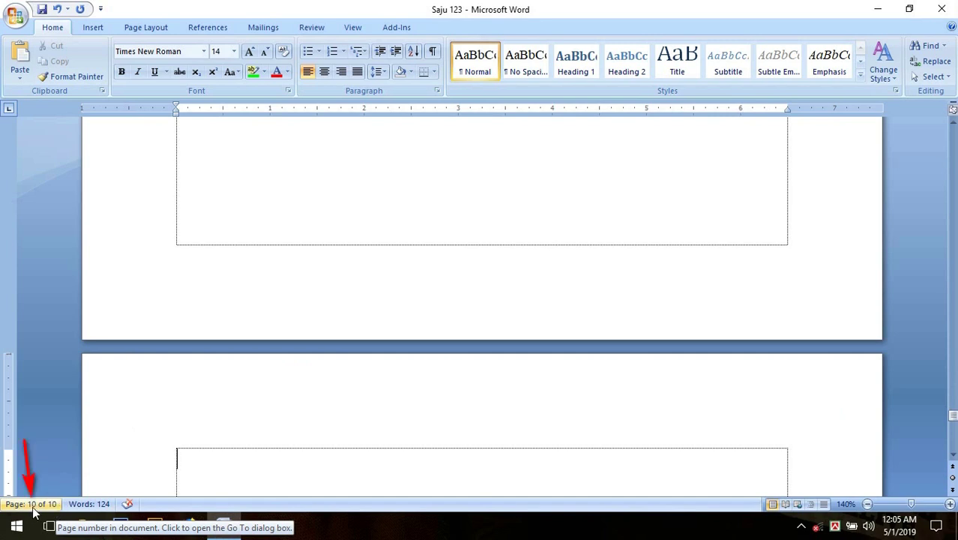
Scroll back up through the 10-page document to the practice text.
scroll(350, 453, "up", 3)
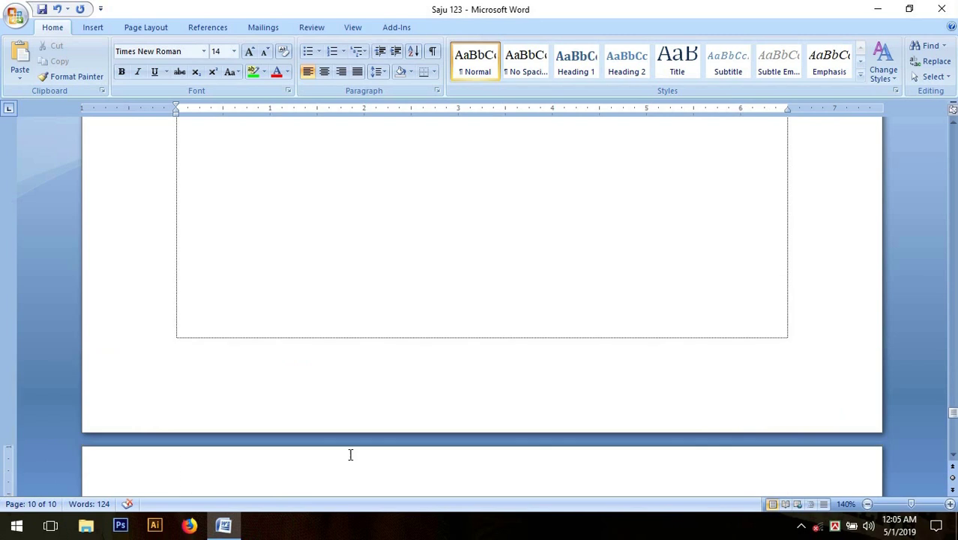
scroll(350, 454, "up", 5)
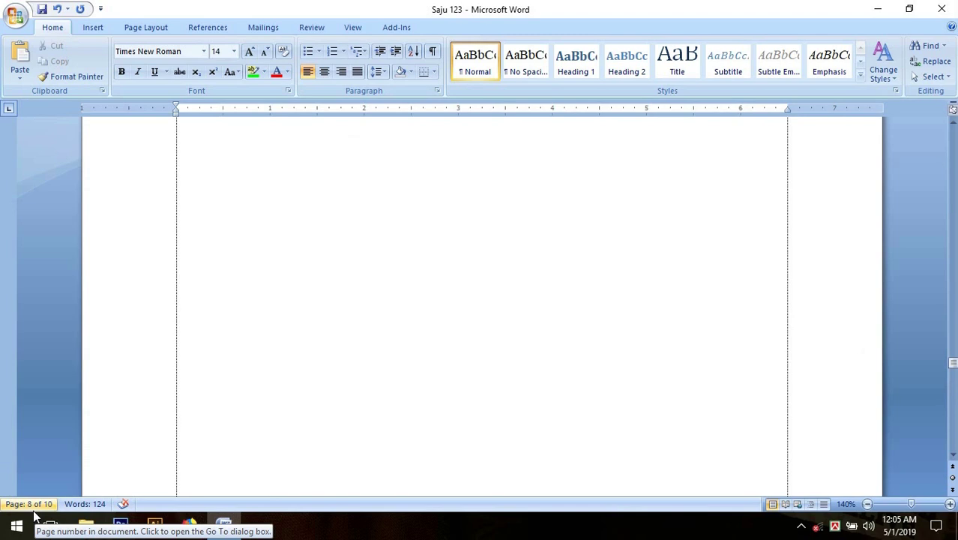
scroll(626, 259, "up", 10)
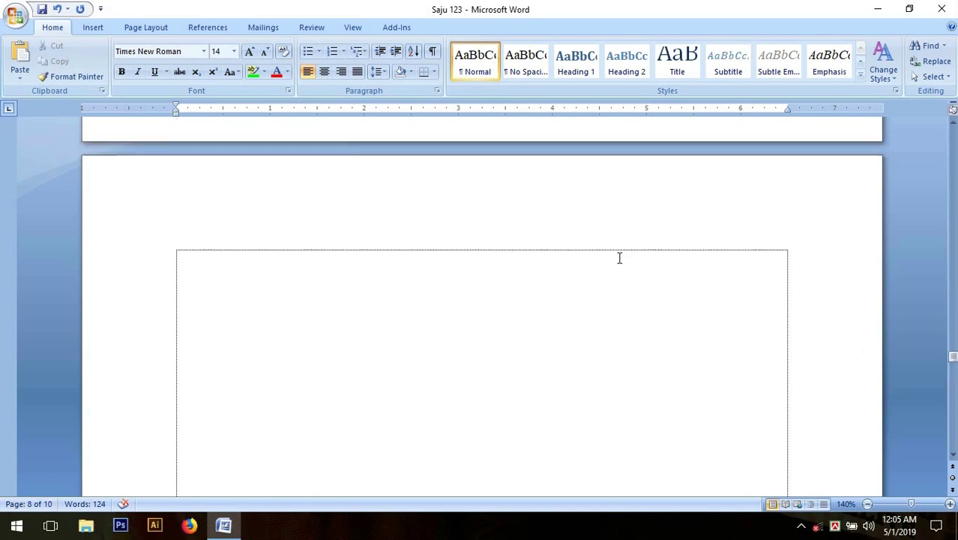
scroll(626, 258, "up", 10)
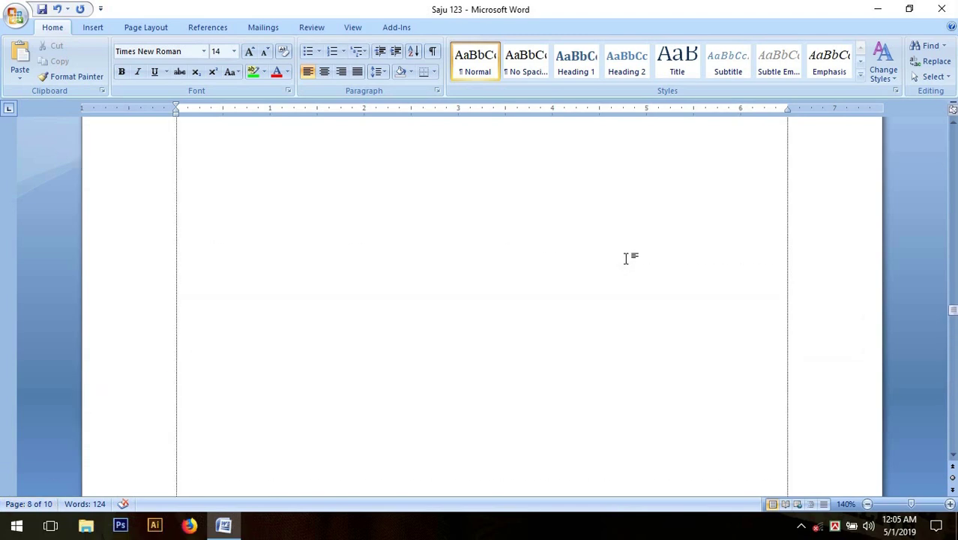
scroll(628, 259, "up", 10)
scroll(626, 259, "up", 3)
scroll(492, 337, "up", 10)
scroll(492, 337, "up", 10)
scroll(494, 337, "up", 10)
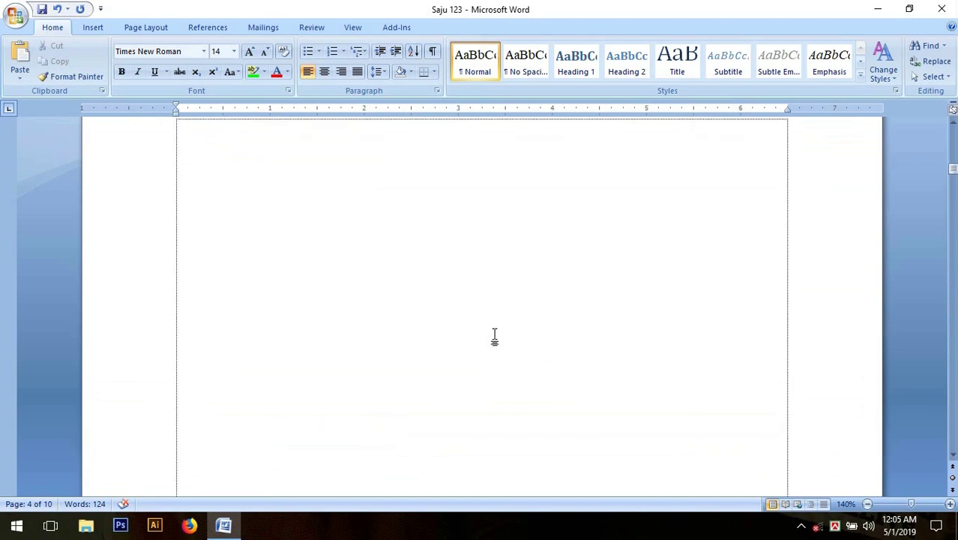
scroll(494, 337, "up", 3)
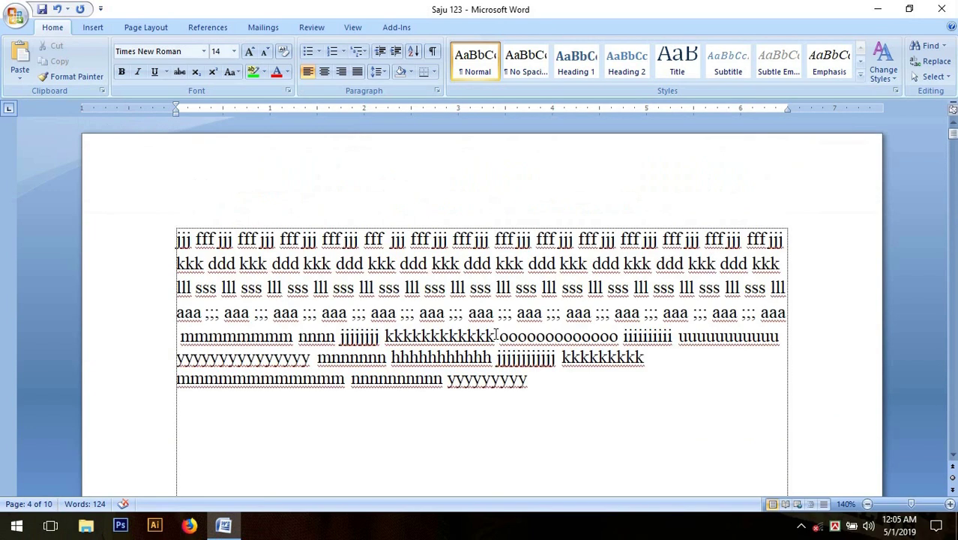
left_click(549, 383)
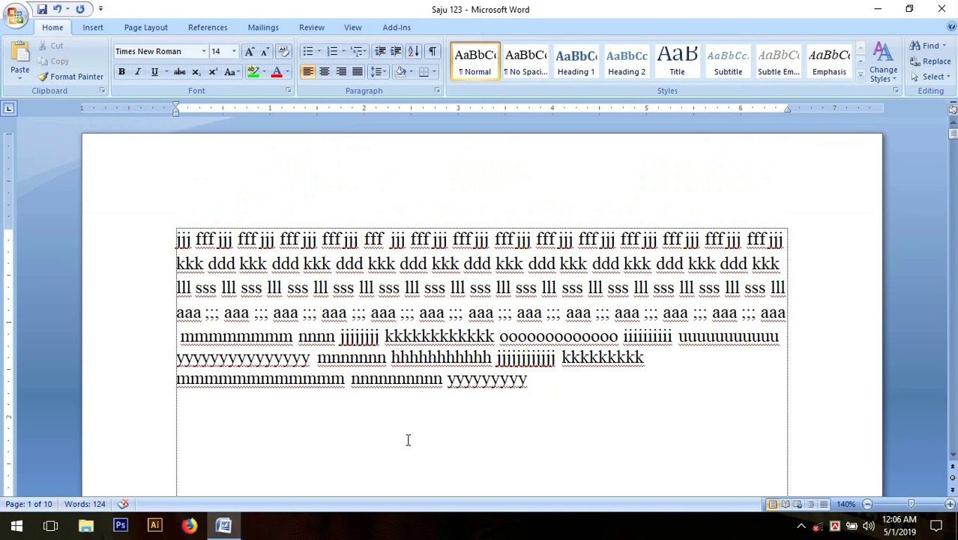
left_click(557, 384)
scroll(551, 395, "down", 2)
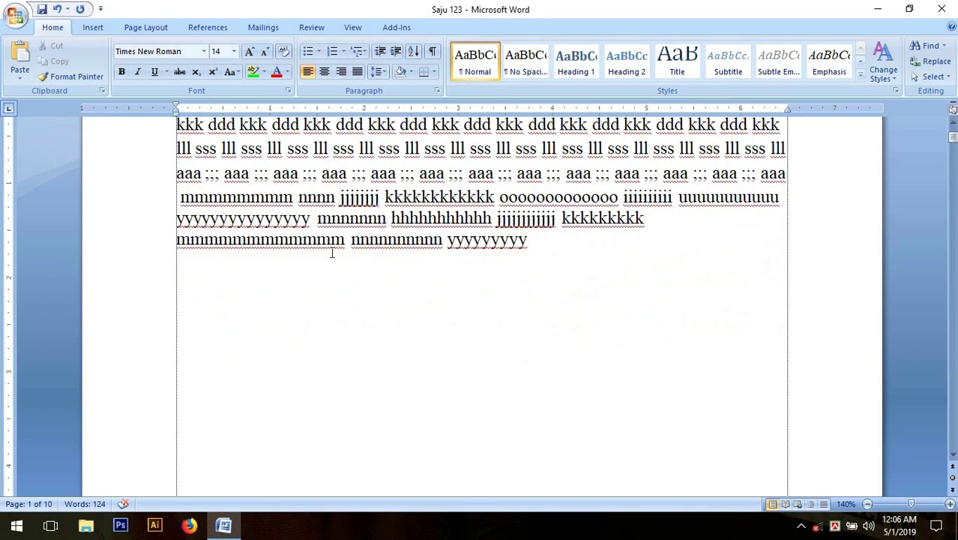
scroll(577, 356, "down", 5)
scroll(577, 360, "down", 5)
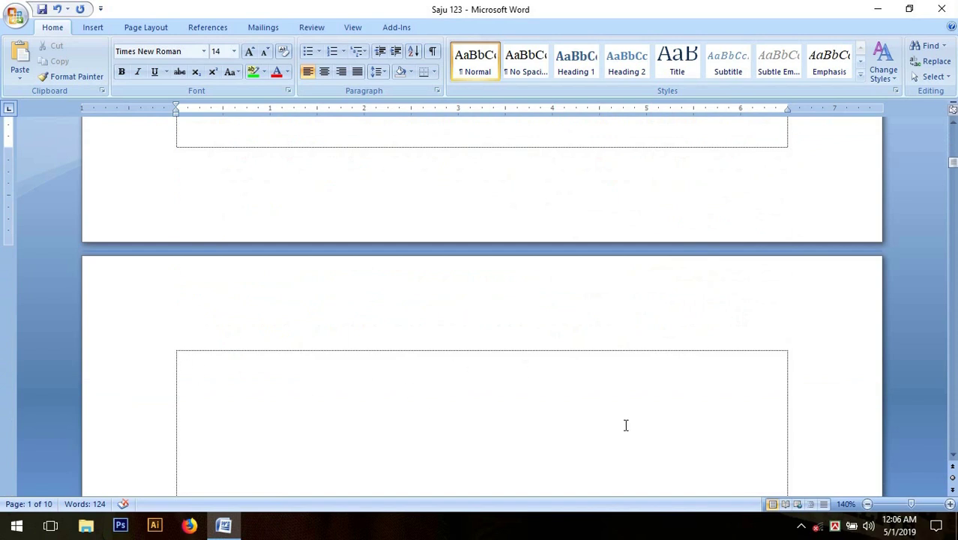
left_click(541, 291)
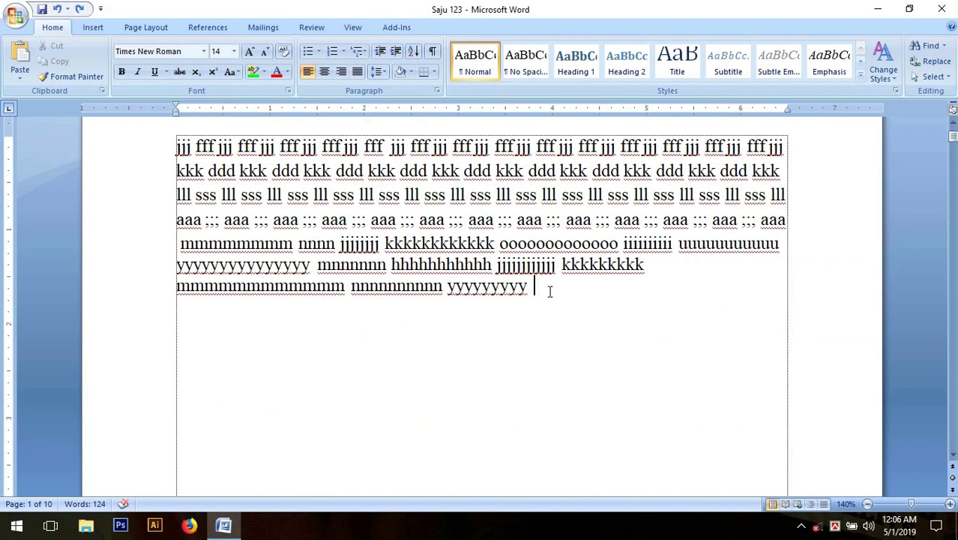
scroll(552, 289, "up", 2)
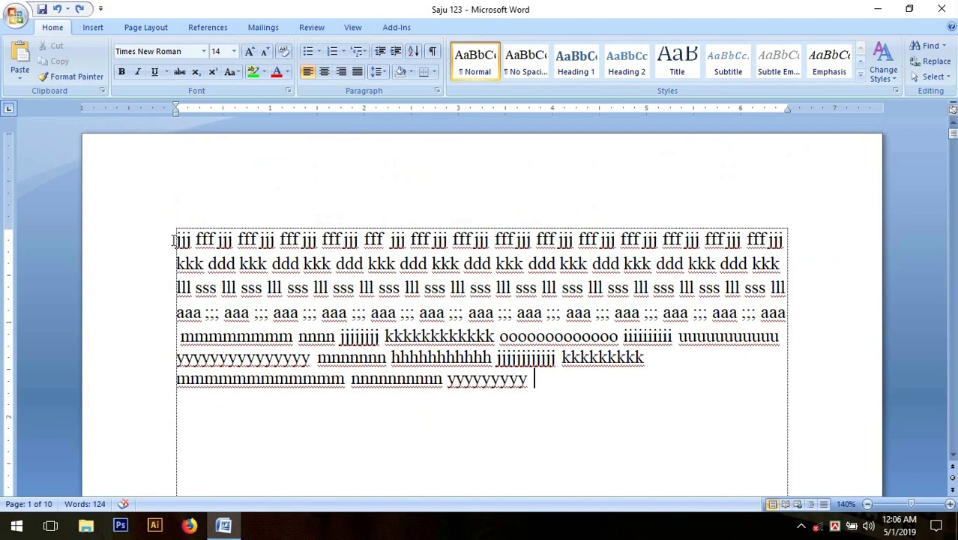
scroll(638, 412, "down", 6)
scroll(638, 412, "down", 3)
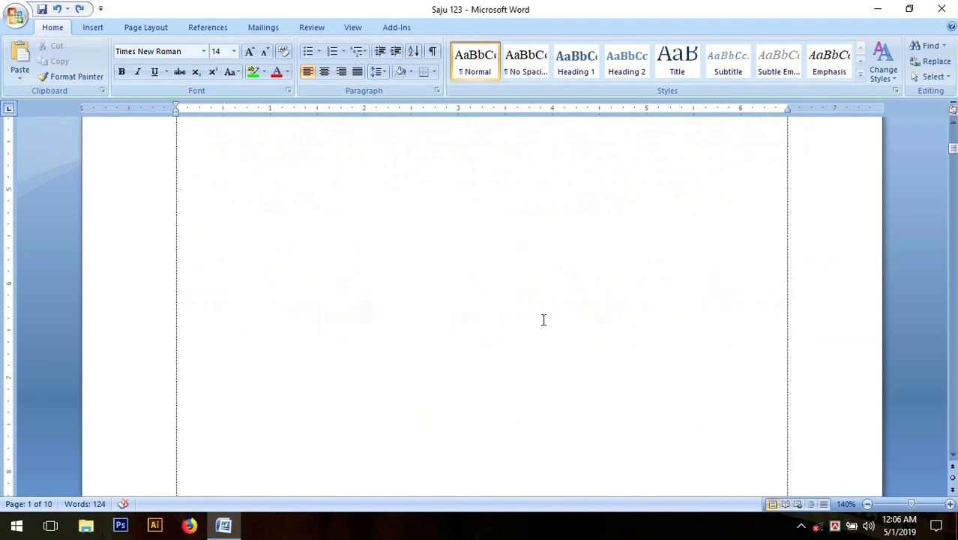
scroll(543, 319, "up", 2)
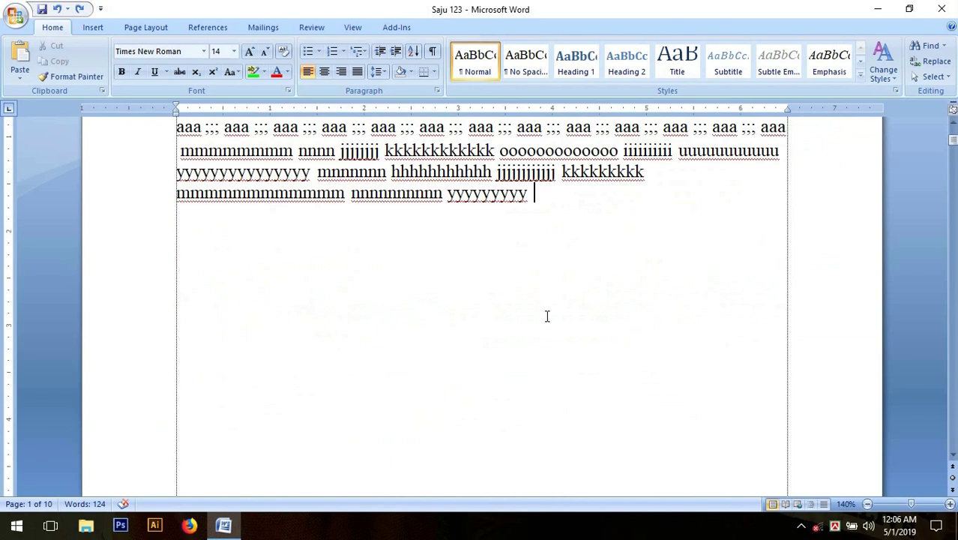
scroll(548, 316, "up", 2)
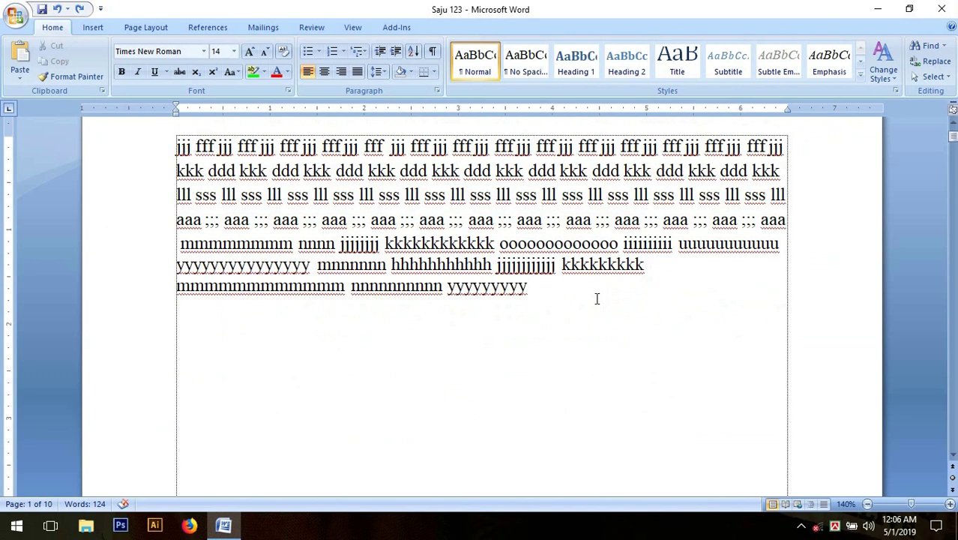
scroll(597, 298, "up", 2)
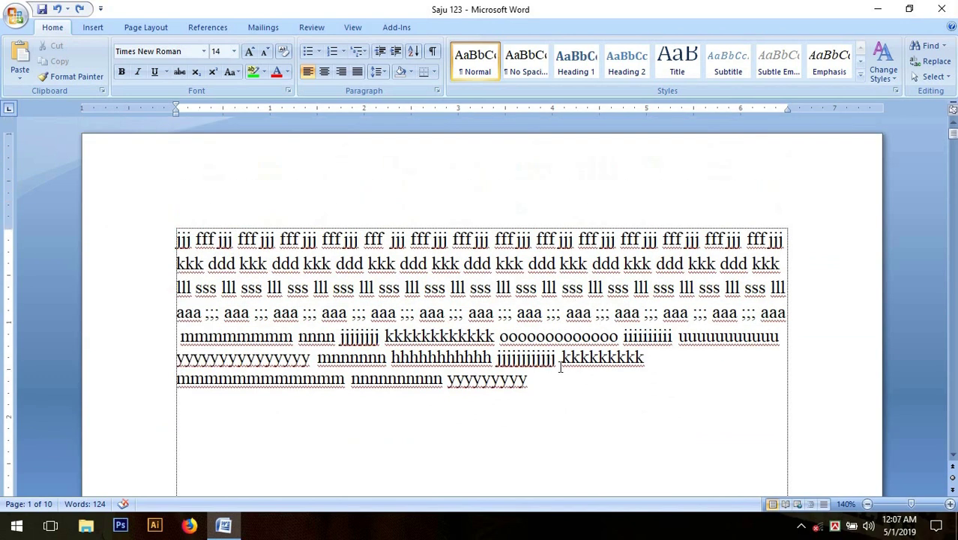
Open the Print dialog for Saju 123 from the Office Button, targeting Microsoft Print to PDF.
left_click(24, 25)
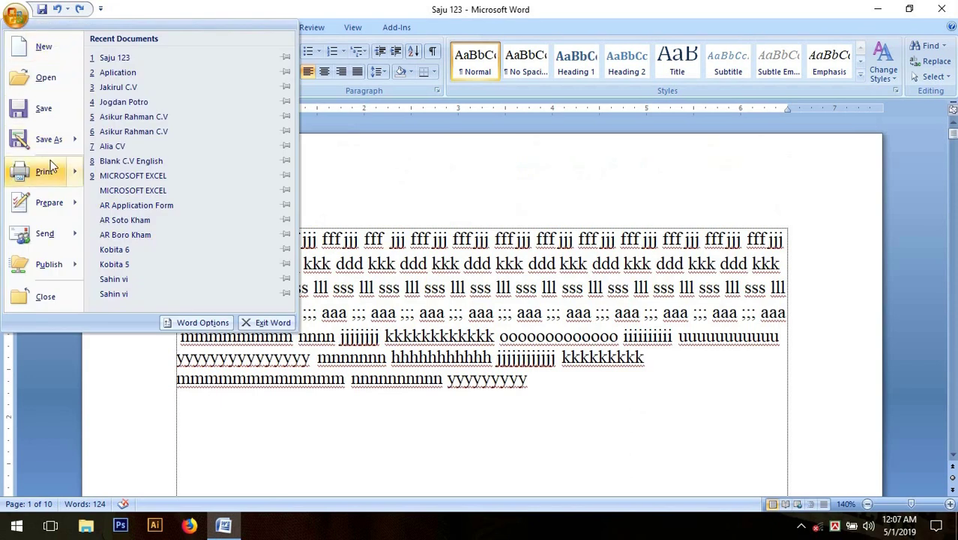
mouse_move(47, 177)
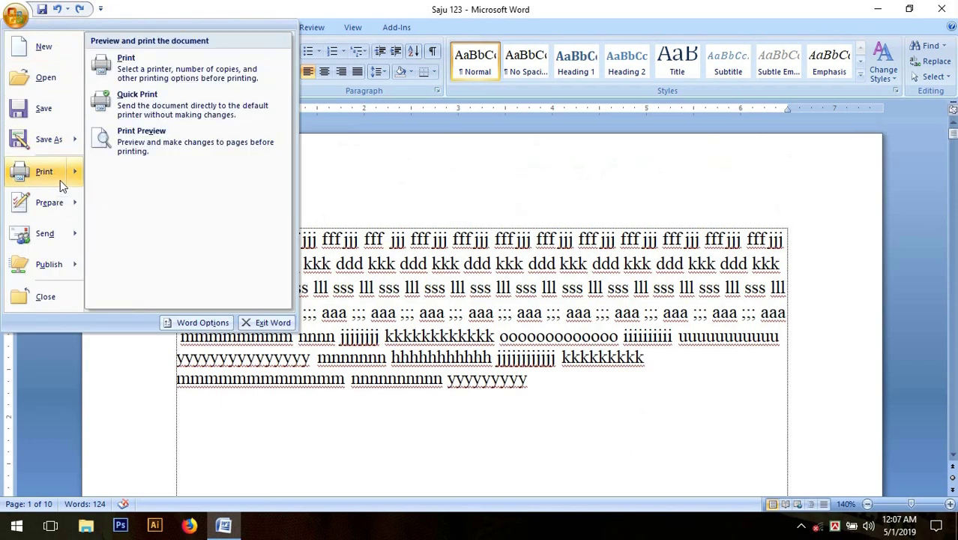
left_click(60, 180)
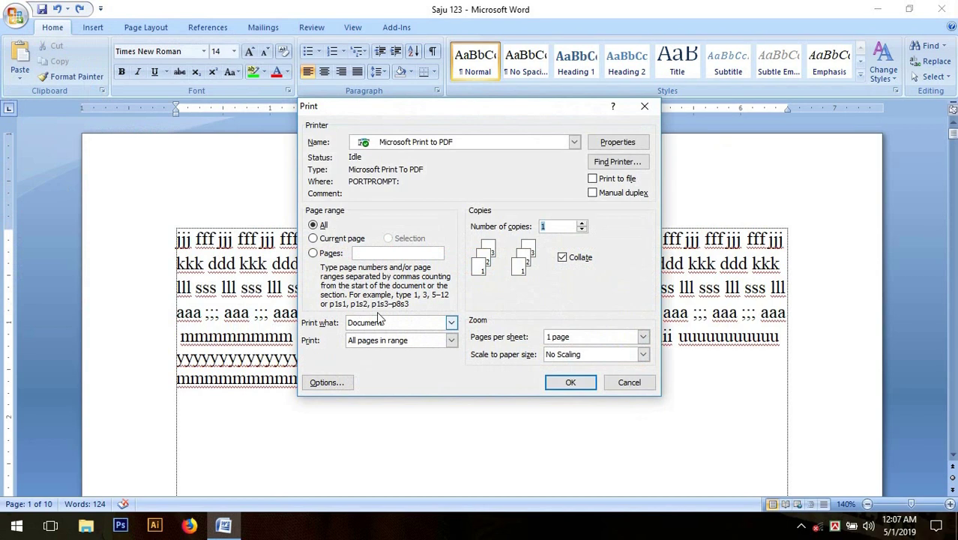
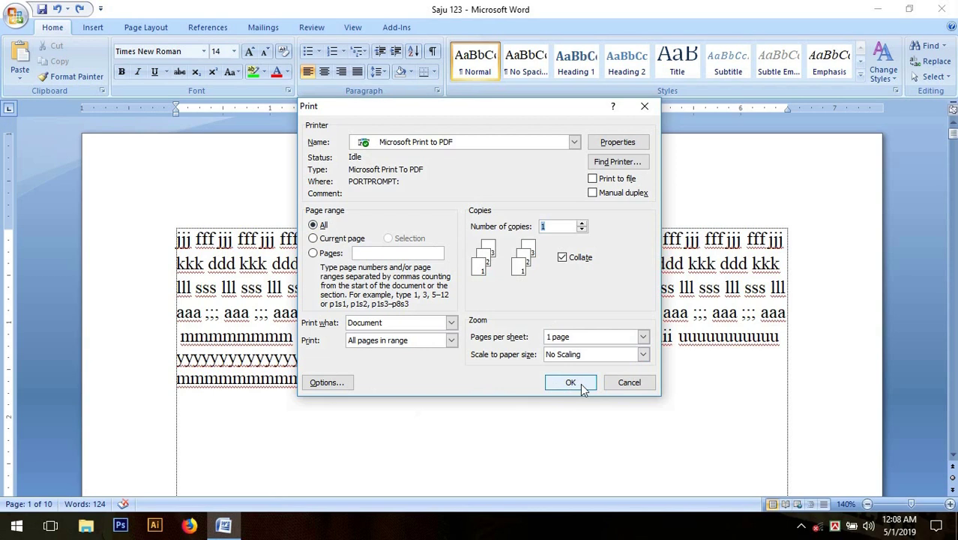
Set the print range to Current page.
left_click(313, 239)
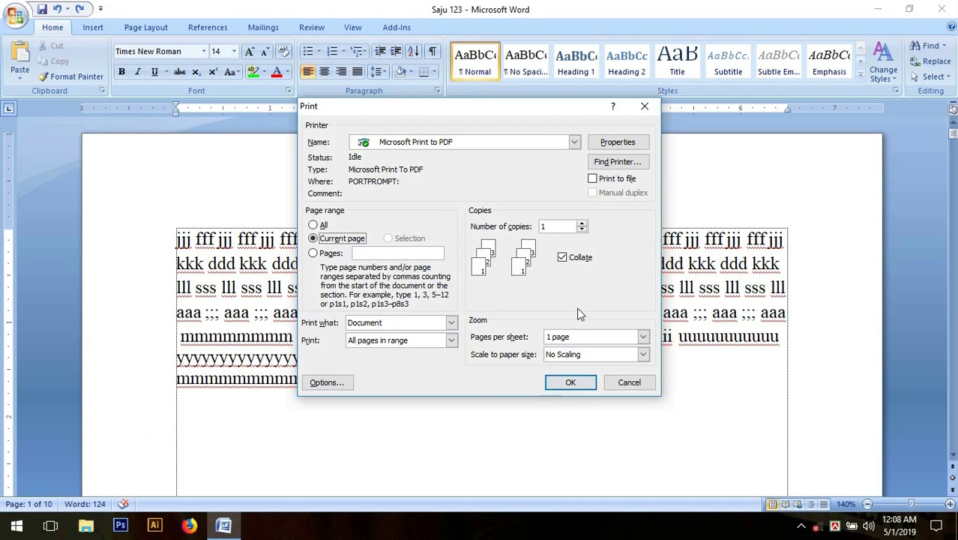
Close the Print dialog unprinted and scroll down to the top of empty page 2.
left_click(645, 107)
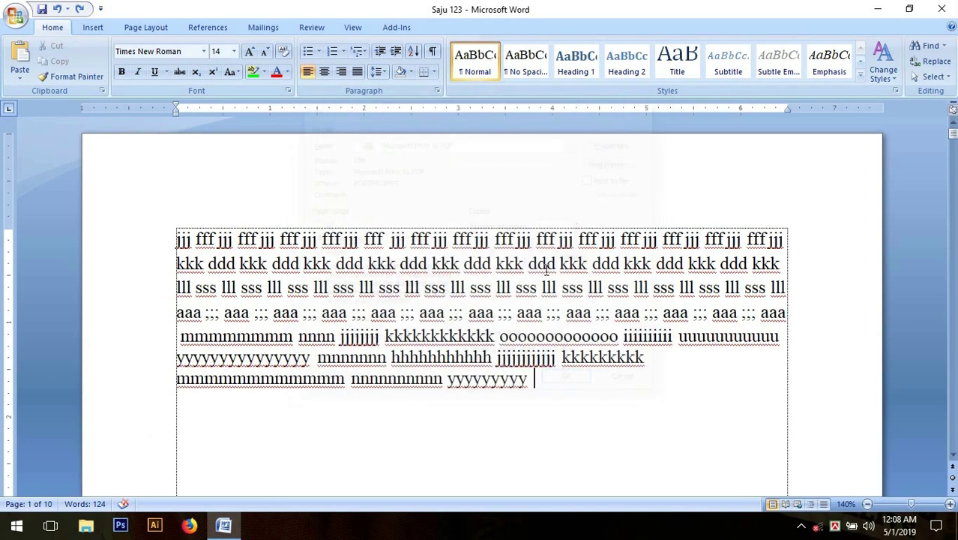
scroll(454, 345, "down", 2)
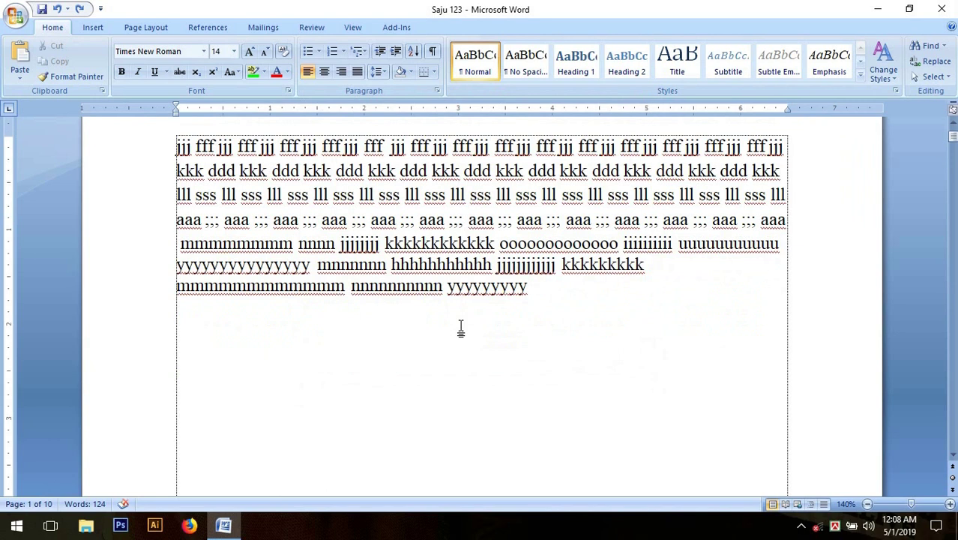
scroll(461, 328, "down", 15)
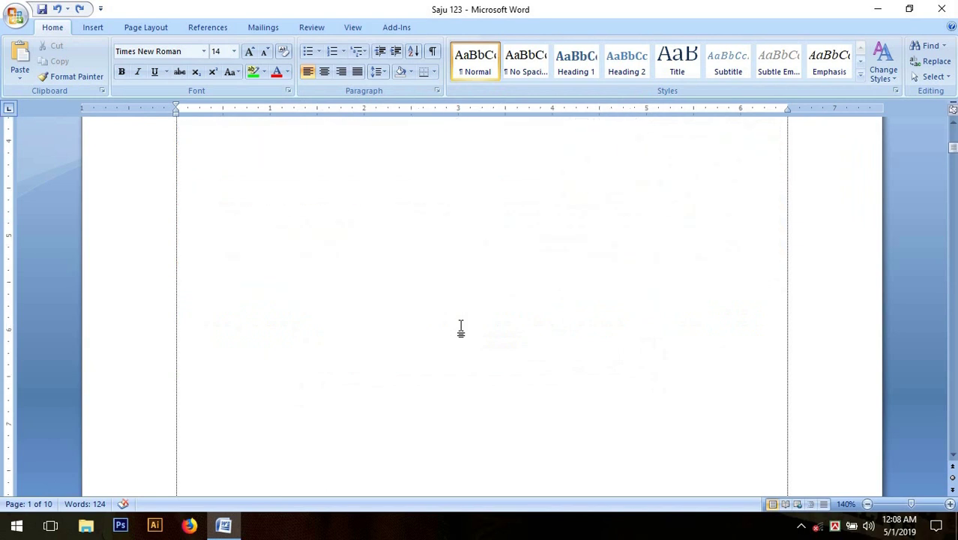
scroll(463, 326, "down", 2)
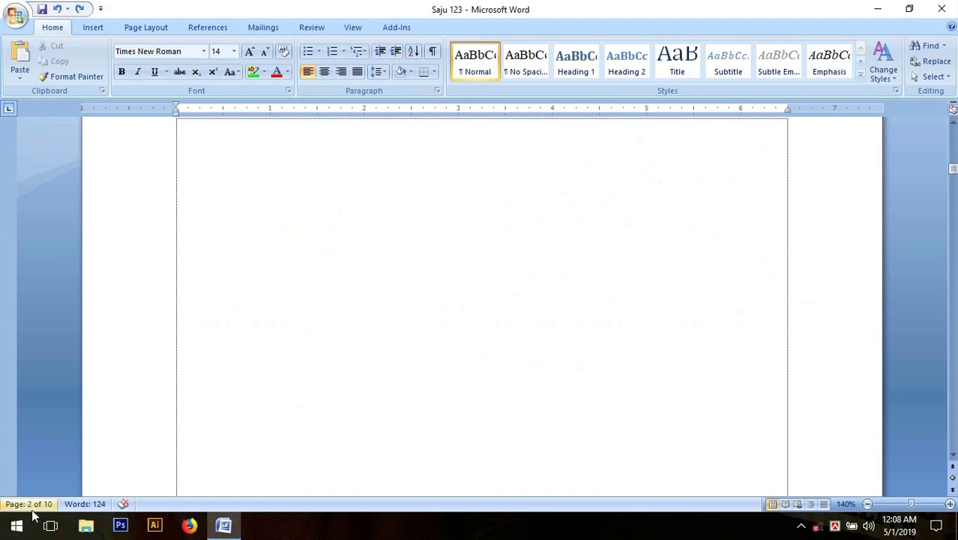
scroll(370, 218, "up", 1)
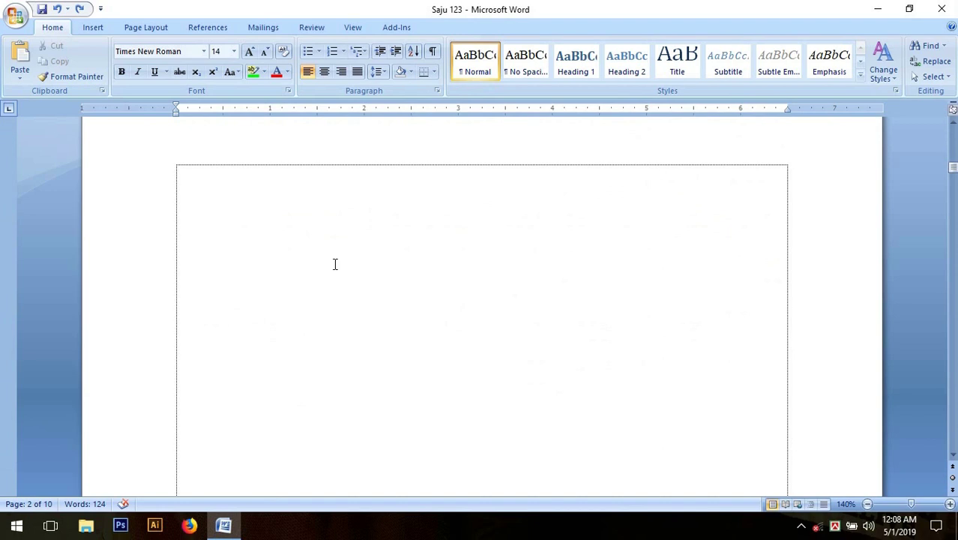
scroll(335, 264, "up", 10)
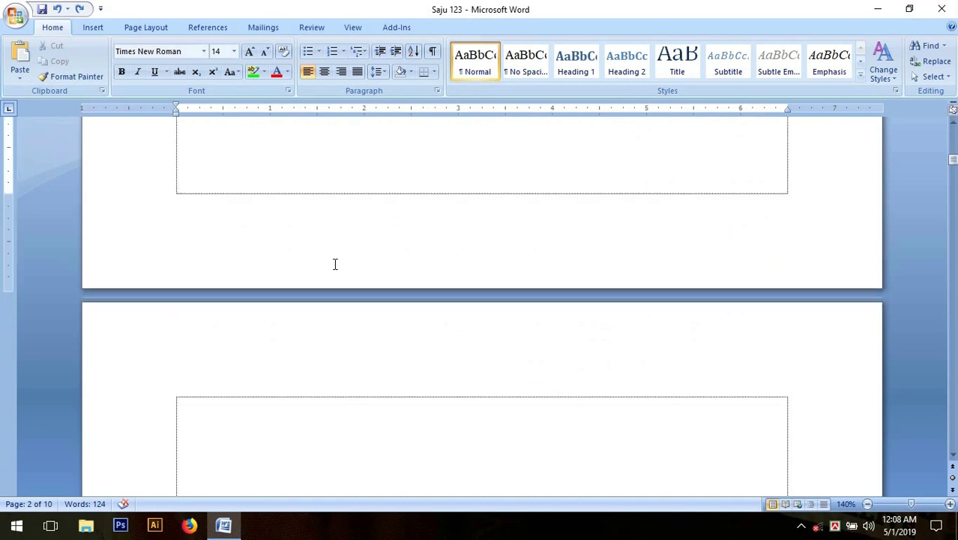
scroll(335, 264, "up", 1)
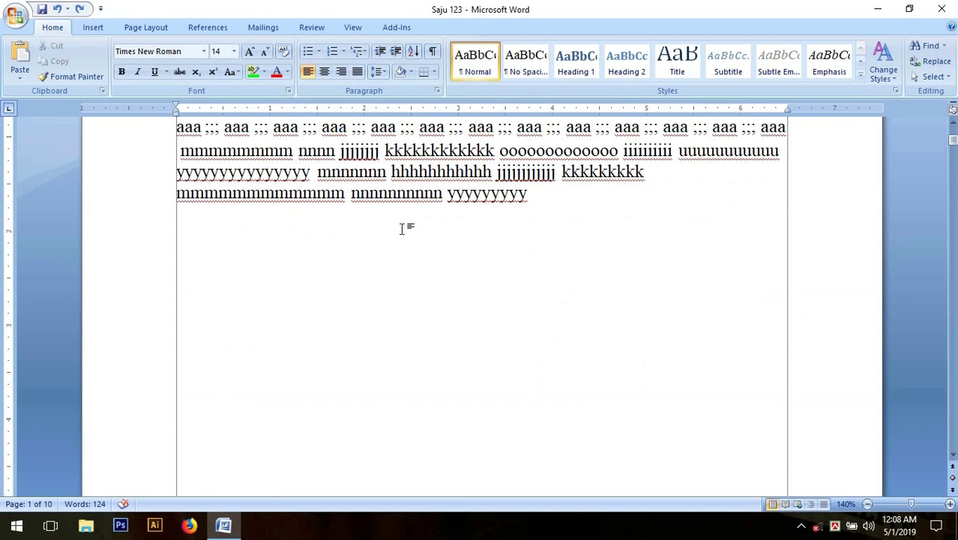
scroll(430, 281, "down", 2)
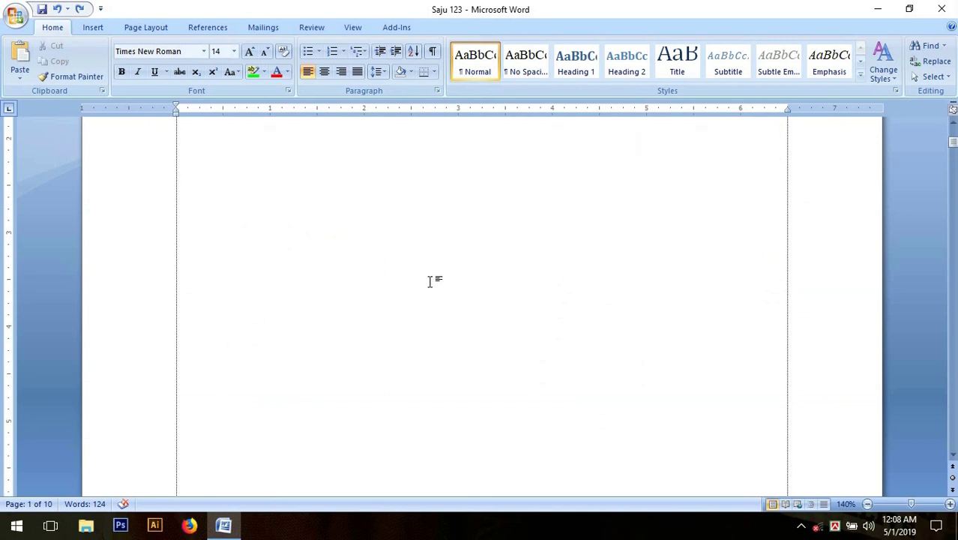
scroll(432, 280, "down", 5)
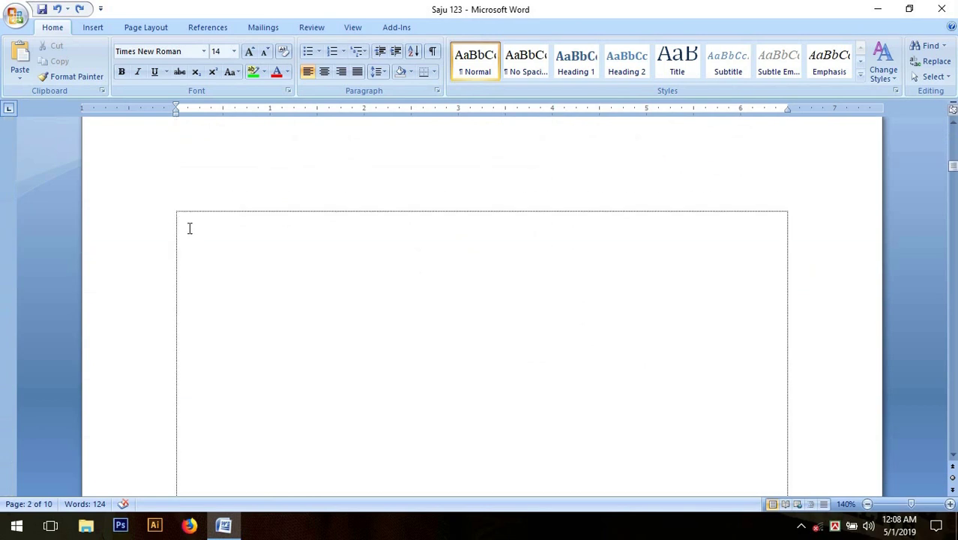
Place the cursor at the top of page 2 and scroll down to page 3.
left_click(188, 222)
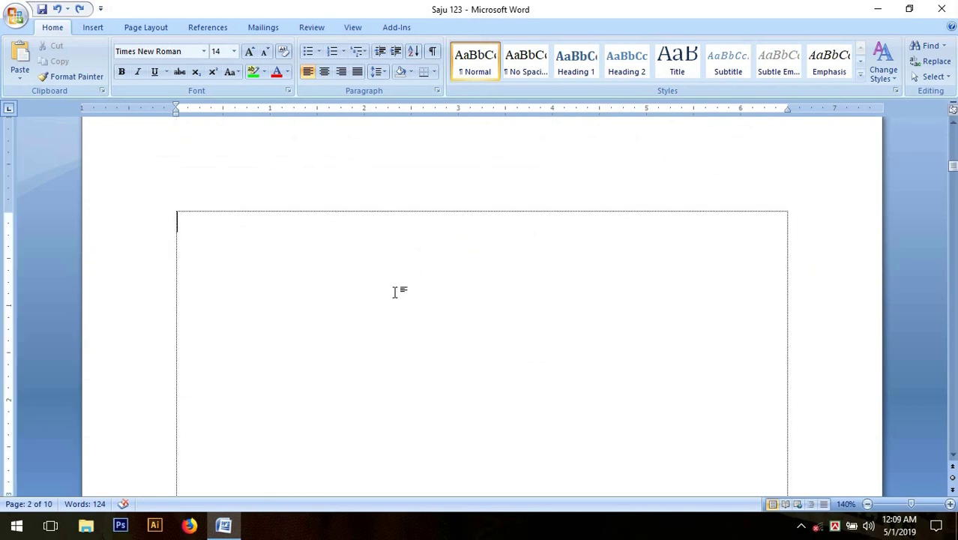
scroll(424, 323, "down", 10)
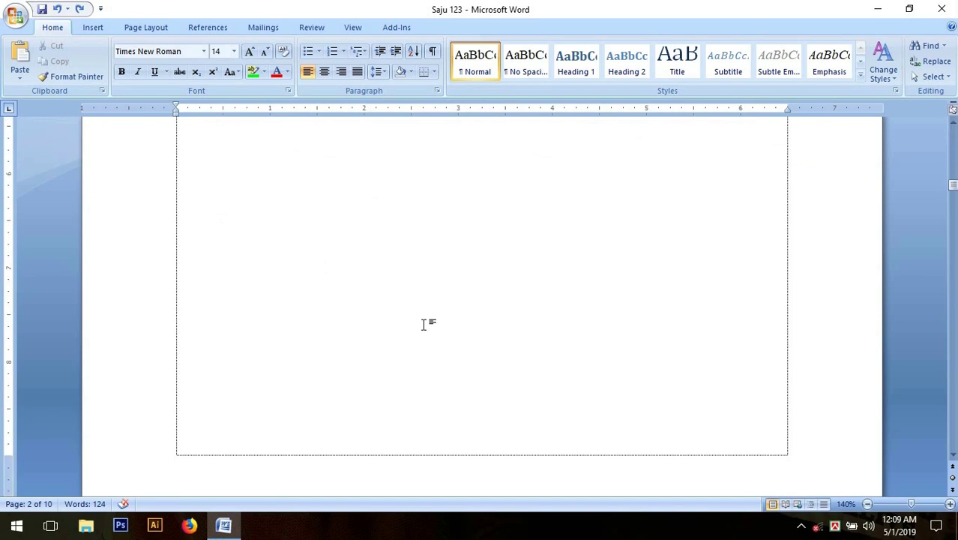
scroll(423, 323, "down", 7)
scroll(425, 325, "up", 1)
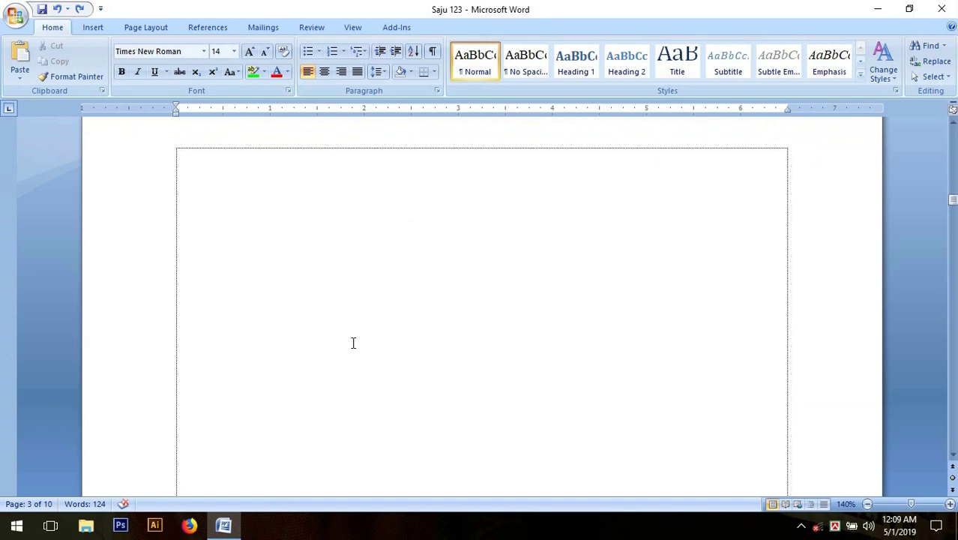
scroll(353, 342, "up", 15)
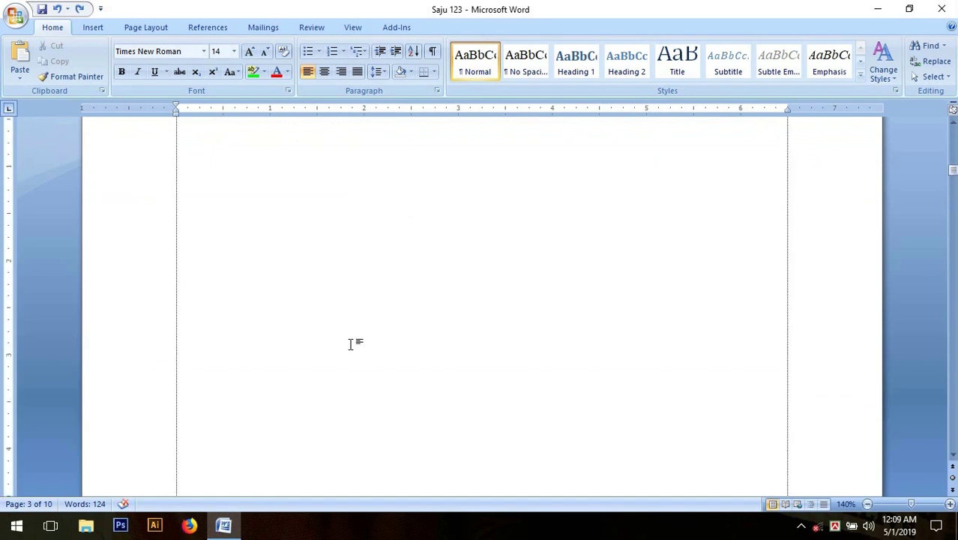
scroll(349, 344, "up", 2)
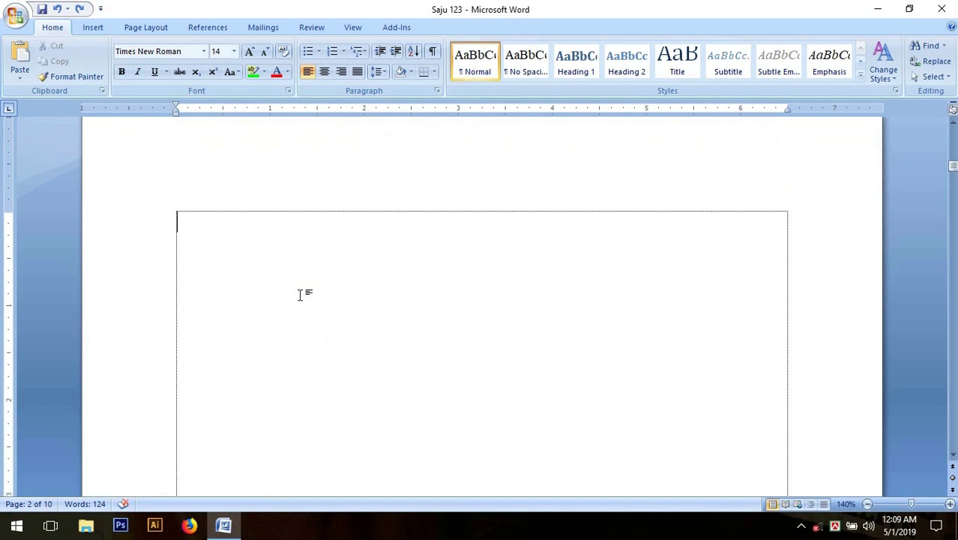
scroll(304, 296, "down", 3)
scroll(309, 299, "up", 5)
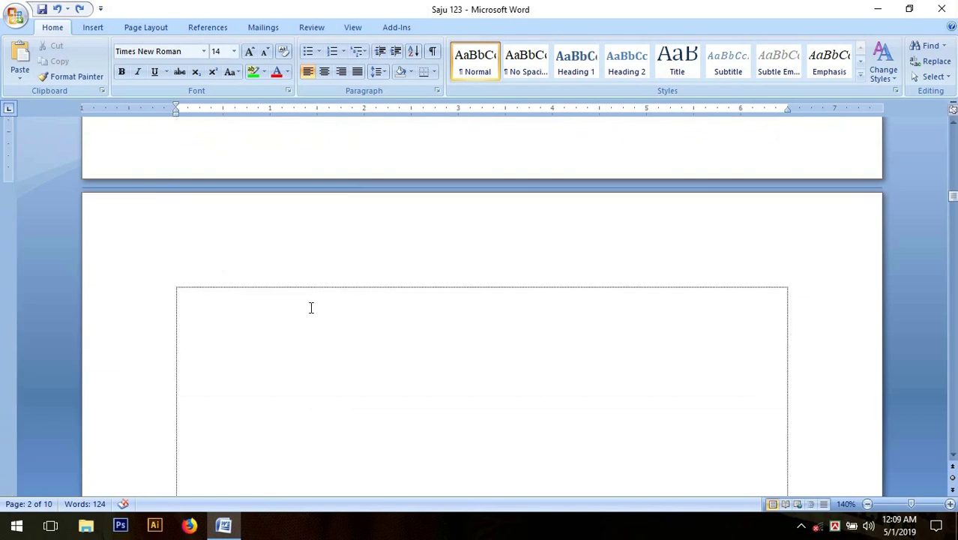
scroll(307, 311, "down", 2)
scroll(247, 217, "down", 1)
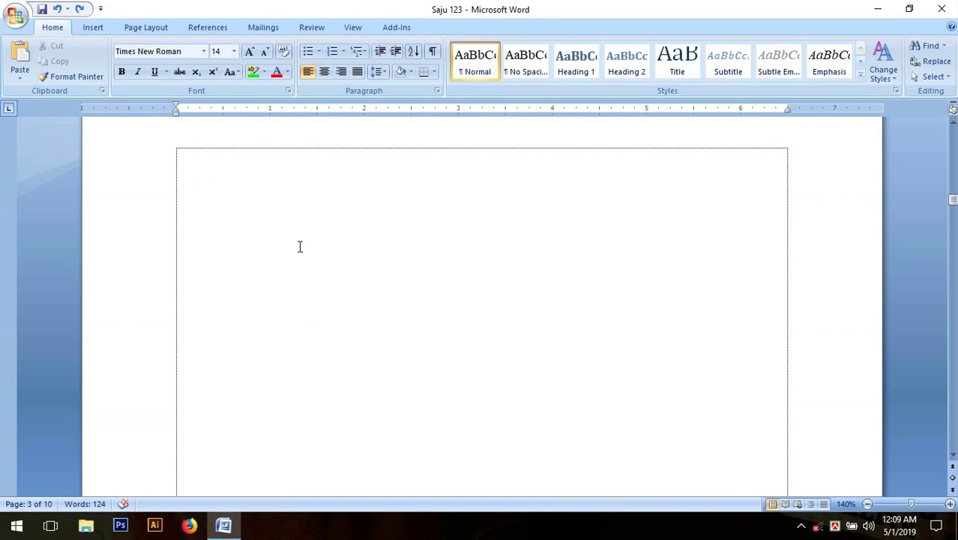
Place the cursor at the top-left of blank page 3.
left_click(213, 178)
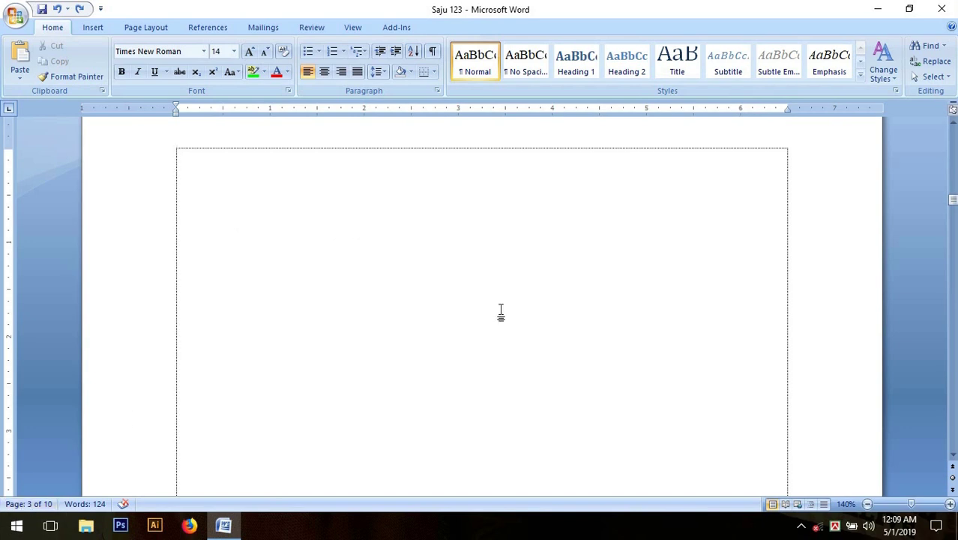
scroll(501, 310, "up", 3)
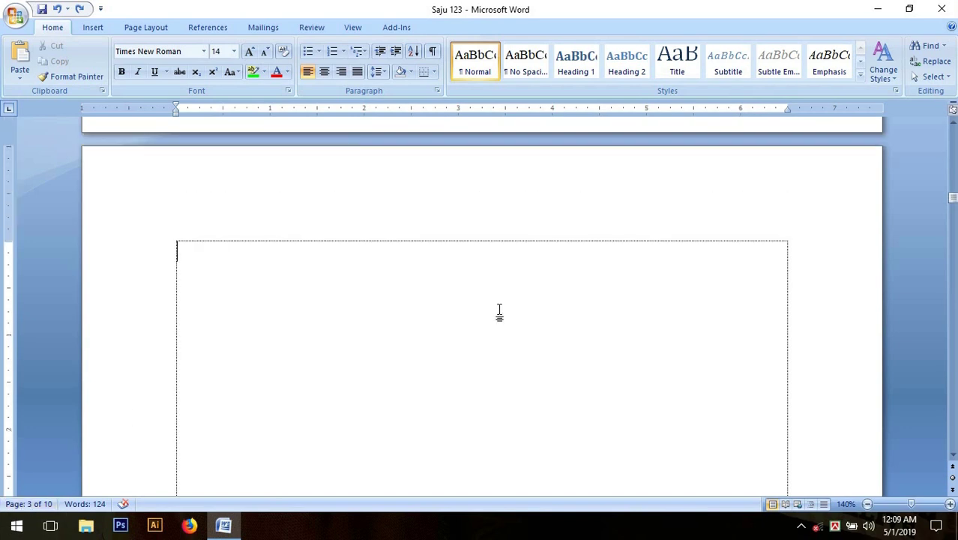
scroll(499, 310, "down", 1)
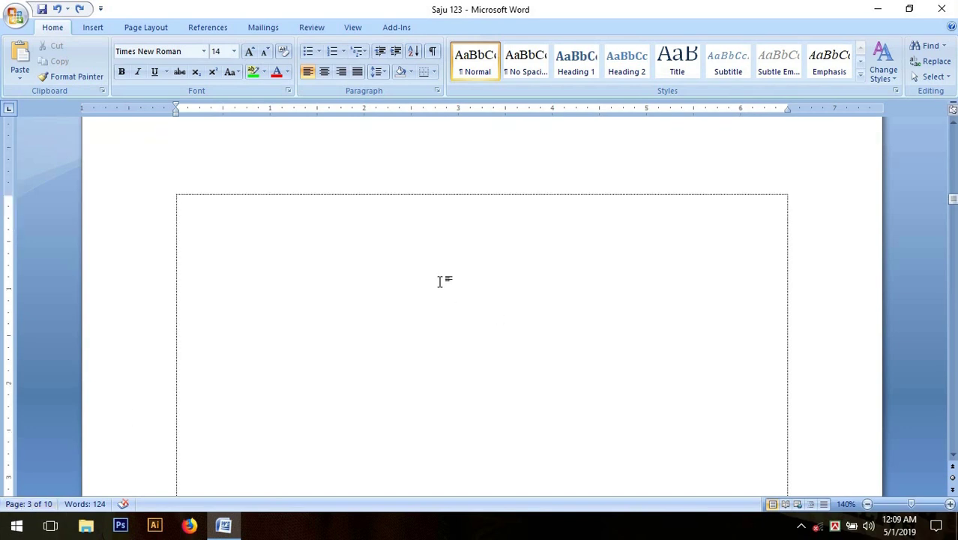
Open the Print dialog from the Office menu and set the page range to Pages.
left_click(15, 15)
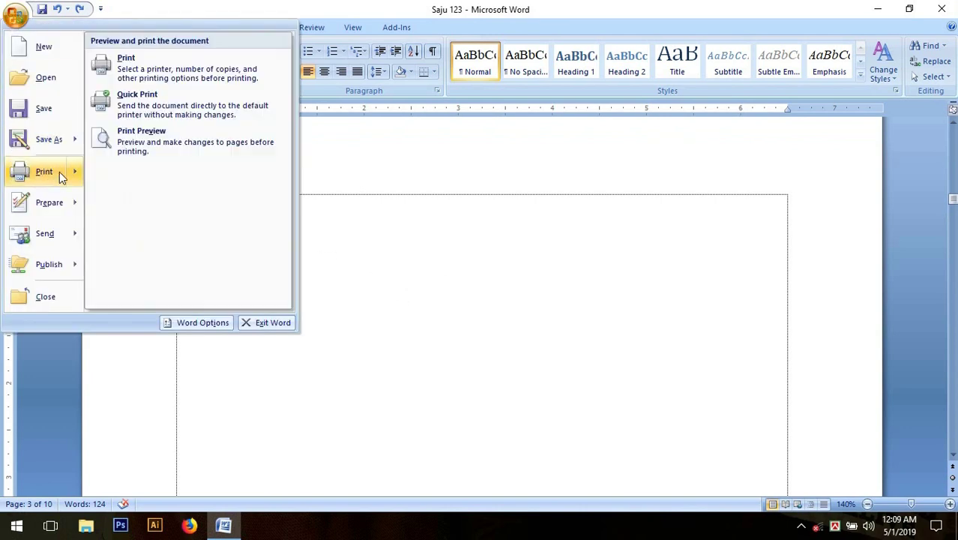
left_click(60, 178)
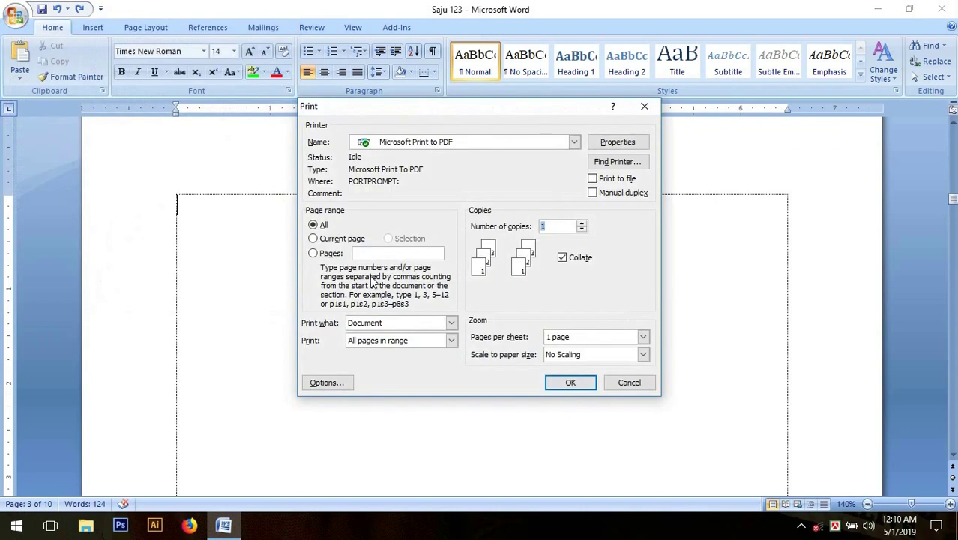
left_click(313, 238)
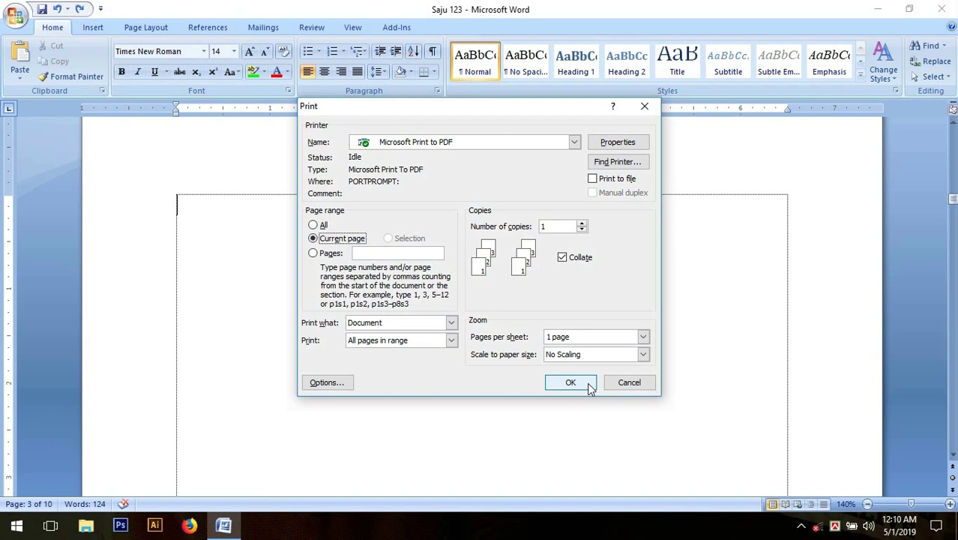
left_click(314, 253)
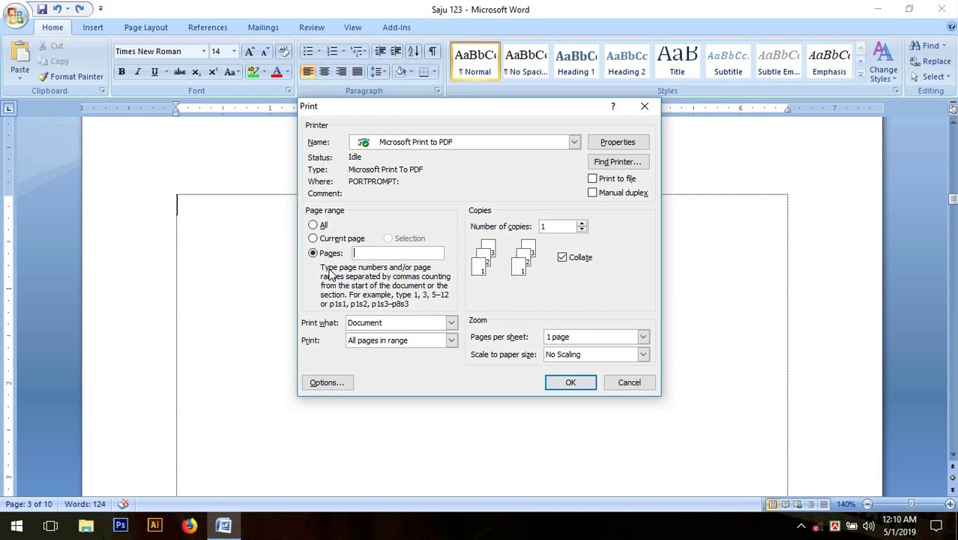
Try 1,5,7 and 1-5 in the Pages box, leaving 1,5 entered.
type("1,5,7")
type(",9")
key("BackSpace")
key("BackSpace")
key("BackSpace")
key("BackSpace")
key("BackSpace")
key("BackSpace")
type("-5")
key("BackSpace")
key("BackSpace")
key("BackSpace")
type("1,5,7")
key("BackSpace")
key("BackSpace")
key("BackSpace")
key("BackSpace")
key("BackSpace")
type("1-5")
key("BackSpace")
key("BackSpace")
type(",5")
Set Number of copies to 2, going up to 4 and back down.
left_click(561, 227)
left_click(613, 232)
left_click(582, 223)
left_click(582, 224)
left_click(583, 224)
left_click(583, 229)
left_click(582, 229)
left_click(584, 224)
left_click(583, 229)
left_click(583, 229)
left_click(582, 229)
Extend the Pages list to 1,5,7 and raise copies to 3.
type(",7")
left_click(581, 222)
Close the Print dialog and place the cursor after the final 'yyyyyyyyy' on page 1.
left_click(644, 105)
scroll(543, 258, "up", 2)
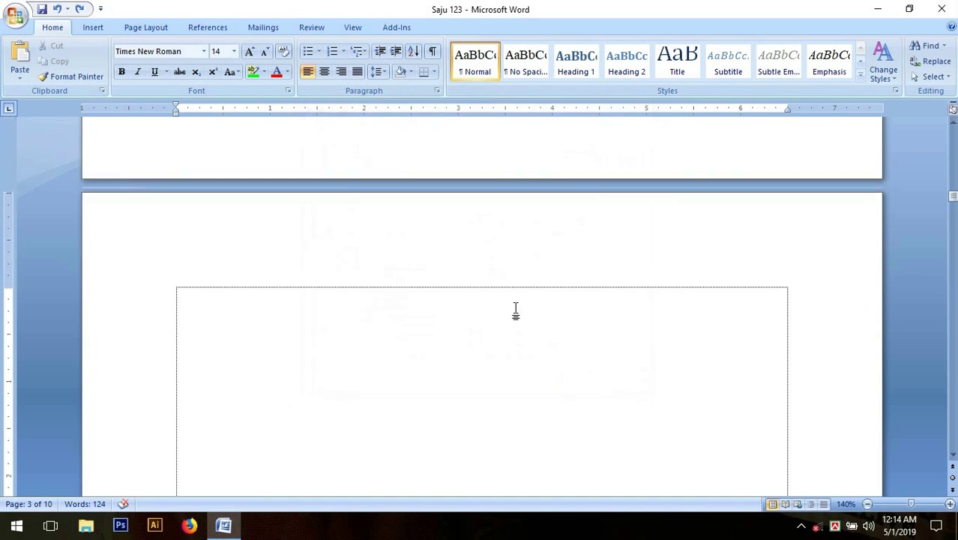
scroll(377, 342, "down", 1)
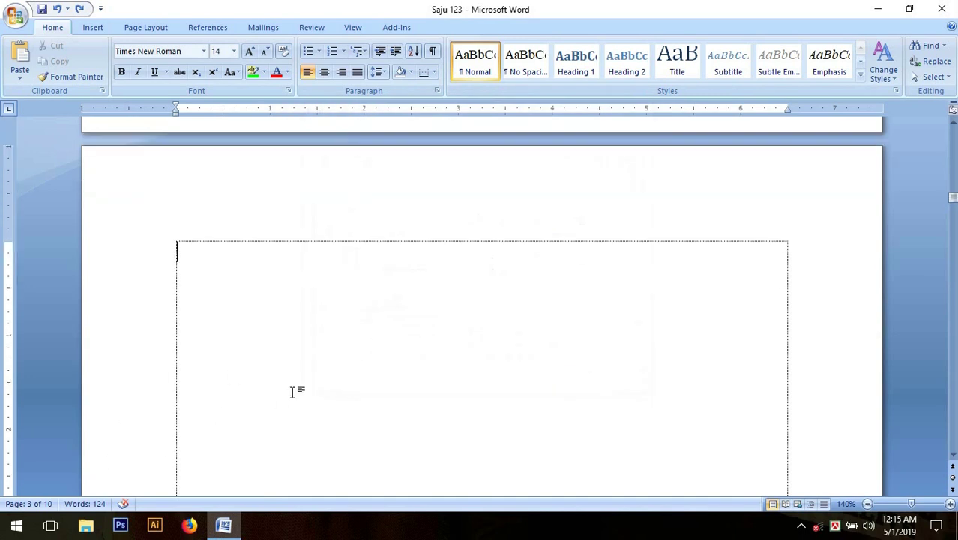
scroll(293, 391, "up", 1)
scroll(294, 391, "up", 2)
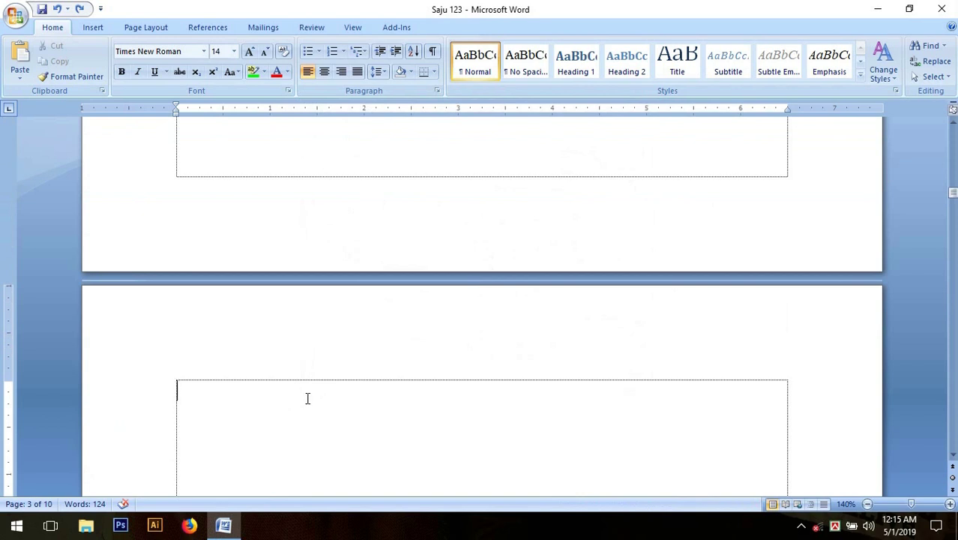
scroll(324, 401, "up", 1)
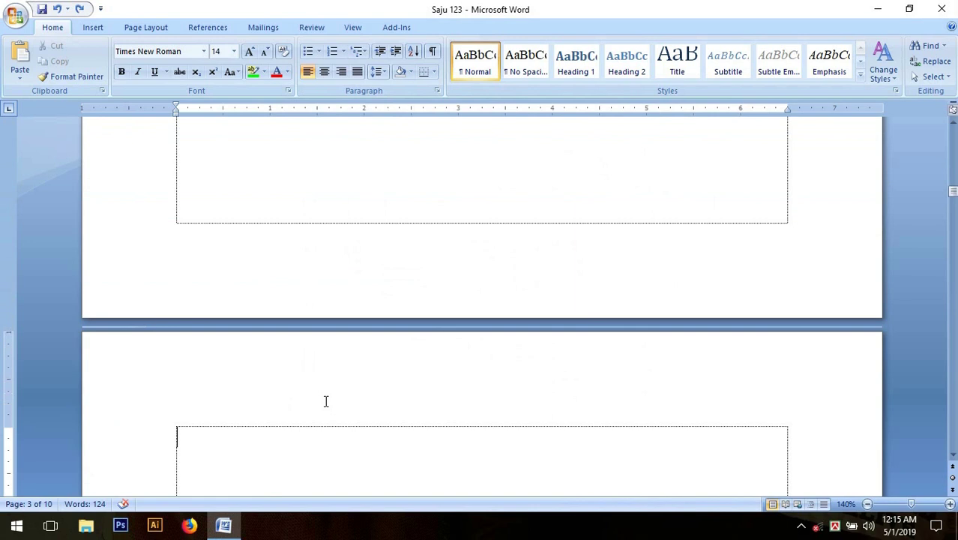
scroll(325, 402, "up", 15)
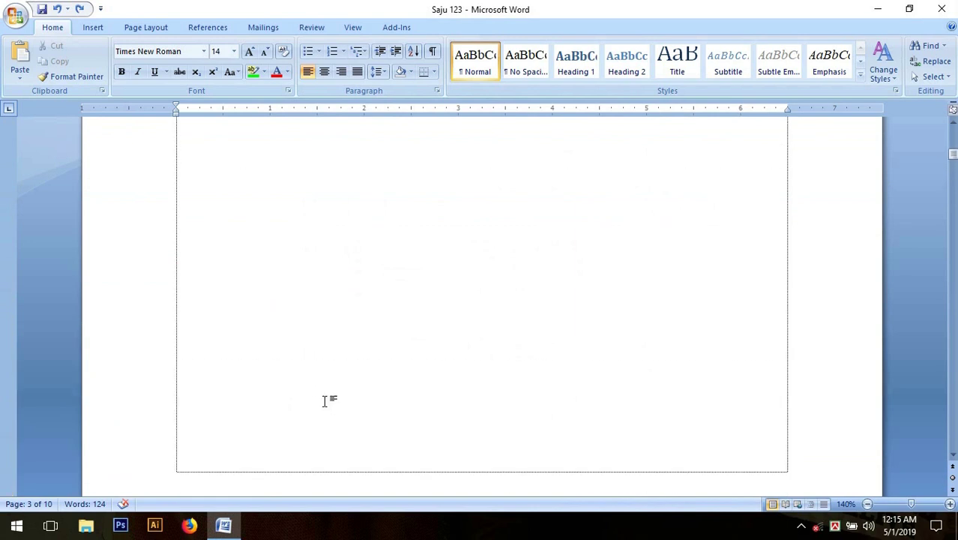
scroll(325, 401, "up", 5)
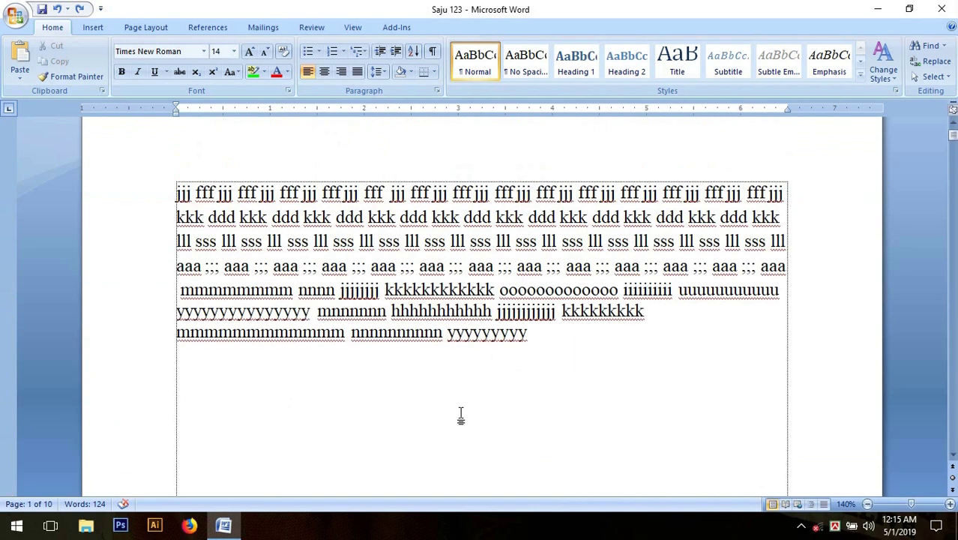
scroll(577, 350, "up", 1)
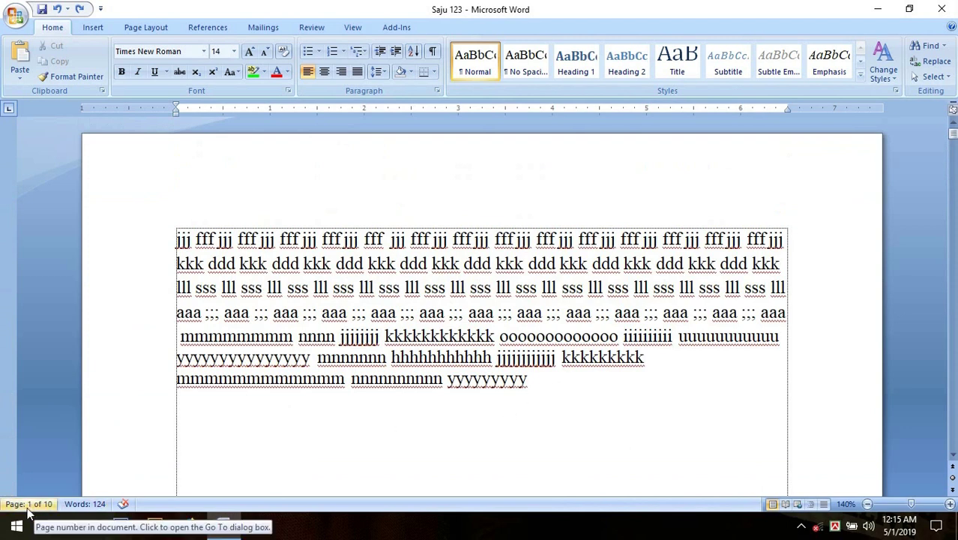
scroll(576, 391, "down", 1)
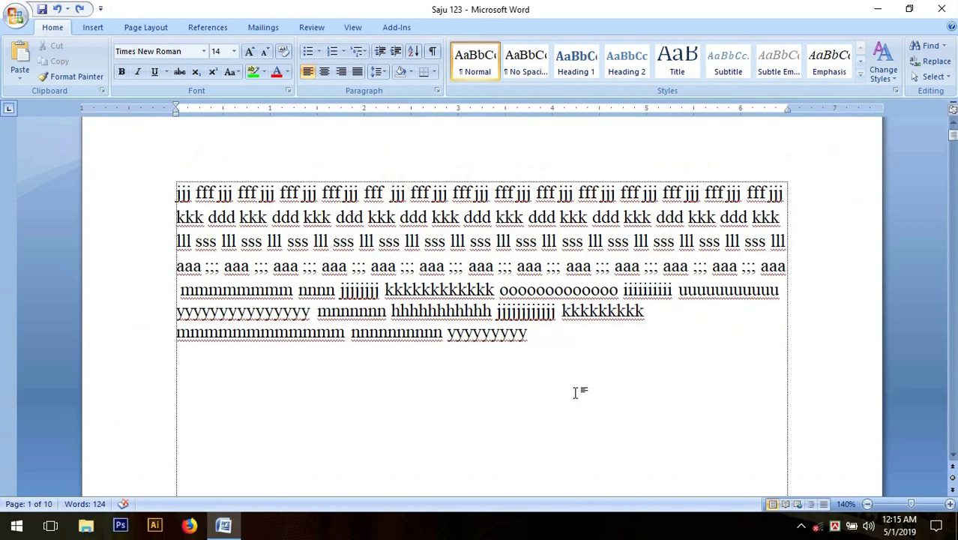
left_click(541, 334)
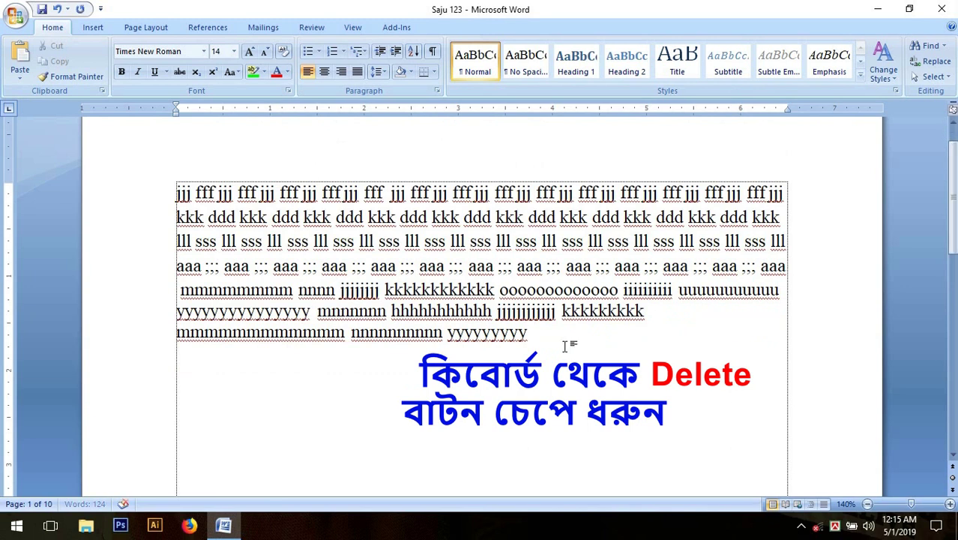
Delete everything after the practice text until the status bar reads Page 1 of 1.
key("Delete")
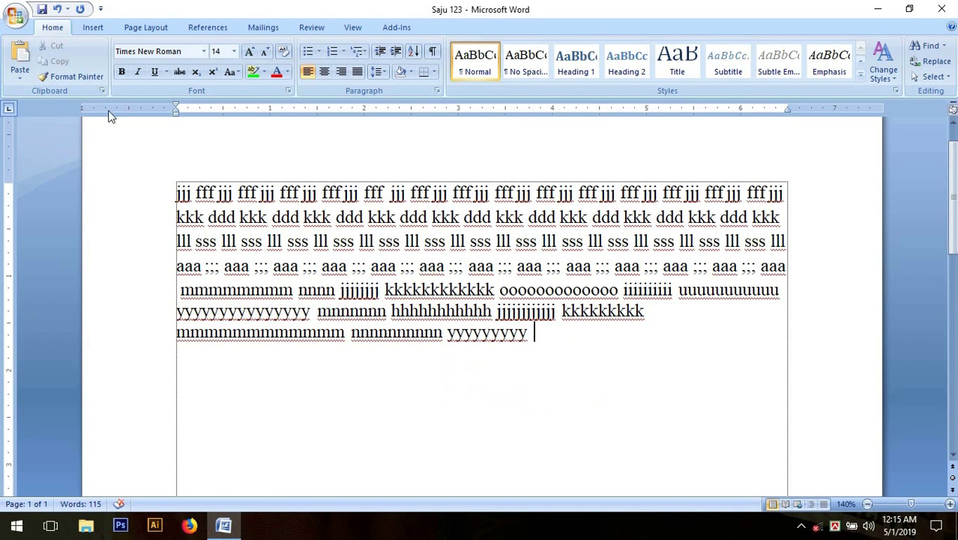
Show the Office menu's Print submenu listing the preview and print options.
left_click(16, 16)
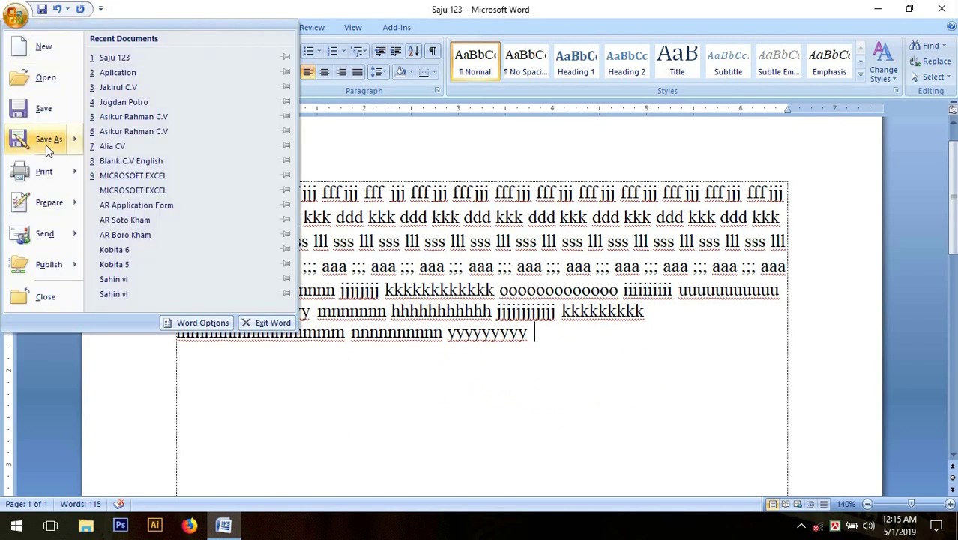
mouse_move(30, 181)
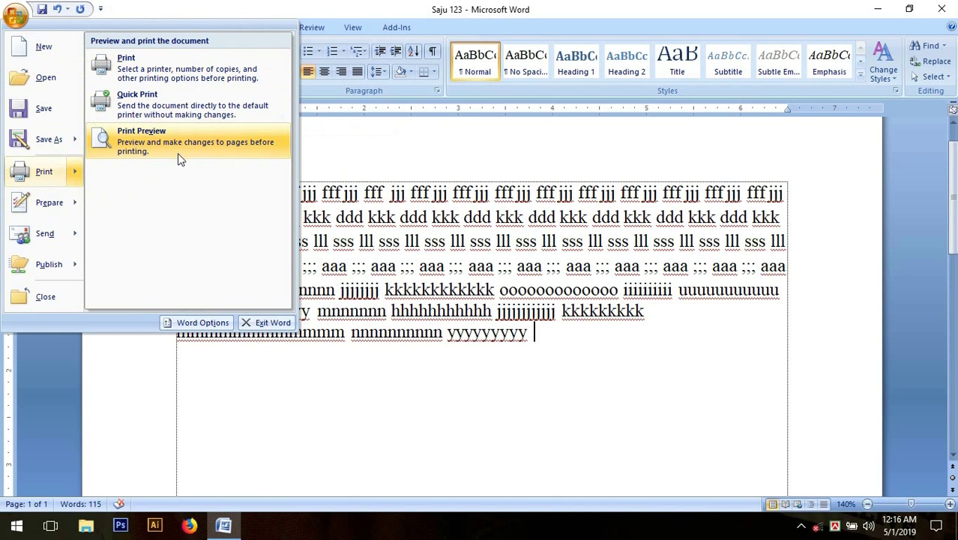
left_click(487, 339)
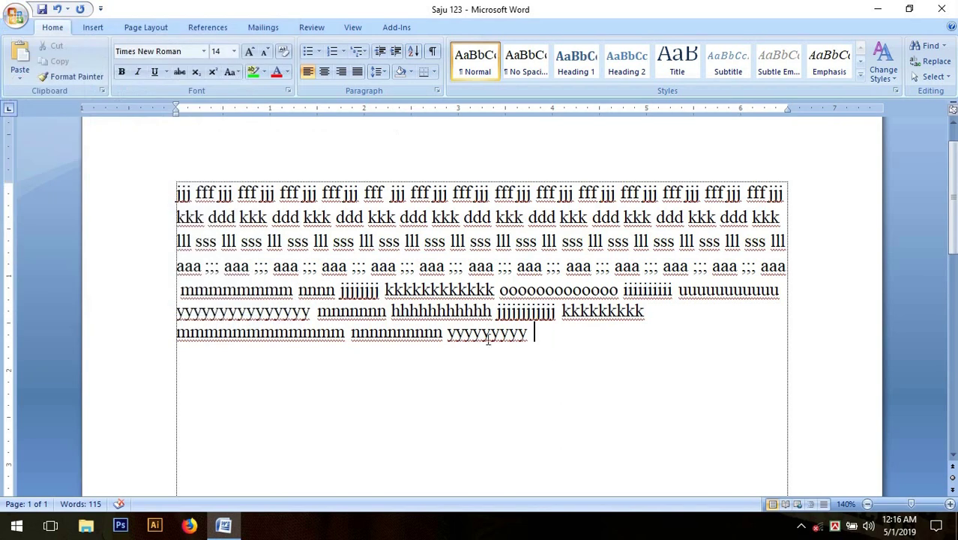
scroll(570, 341, "up", 2)
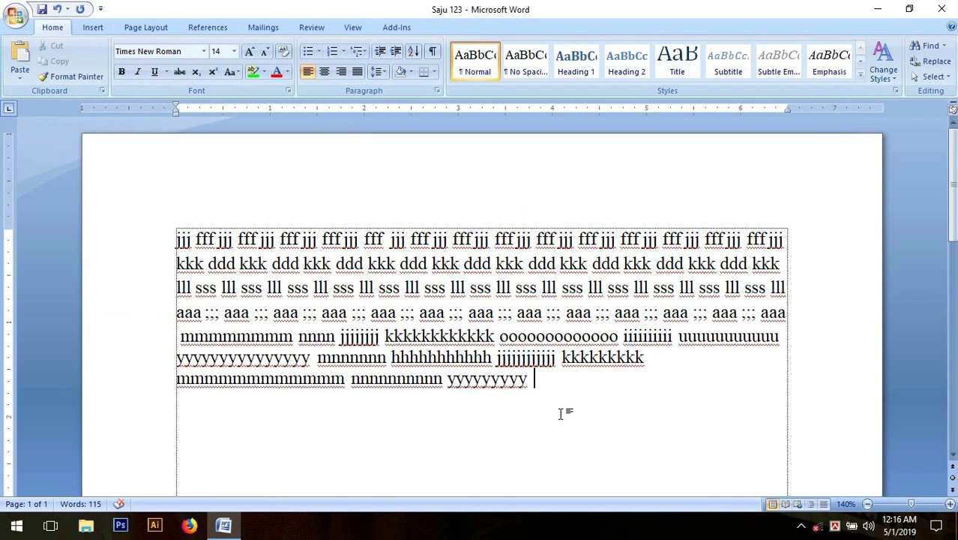
scroll(563, 405, "down", 2)
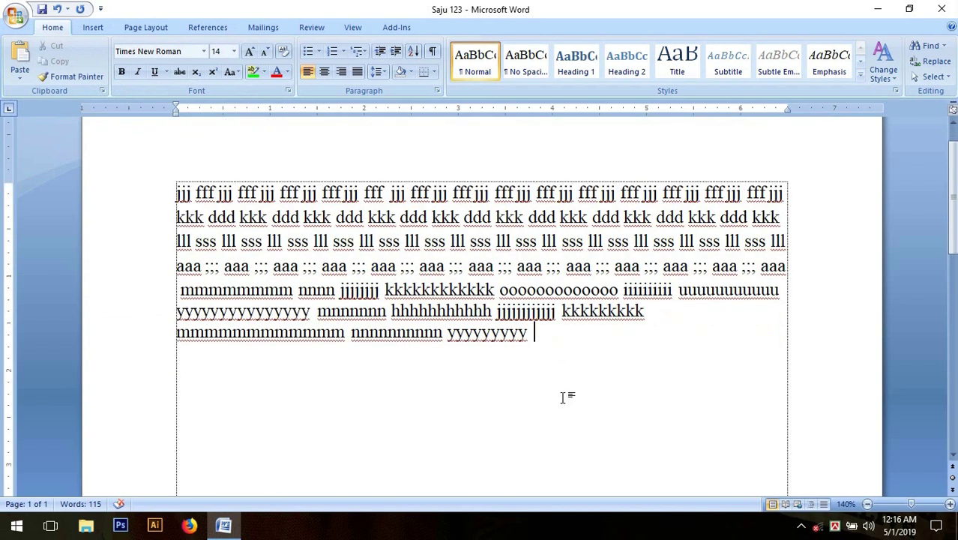
scroll(563, 397, "up", 2)
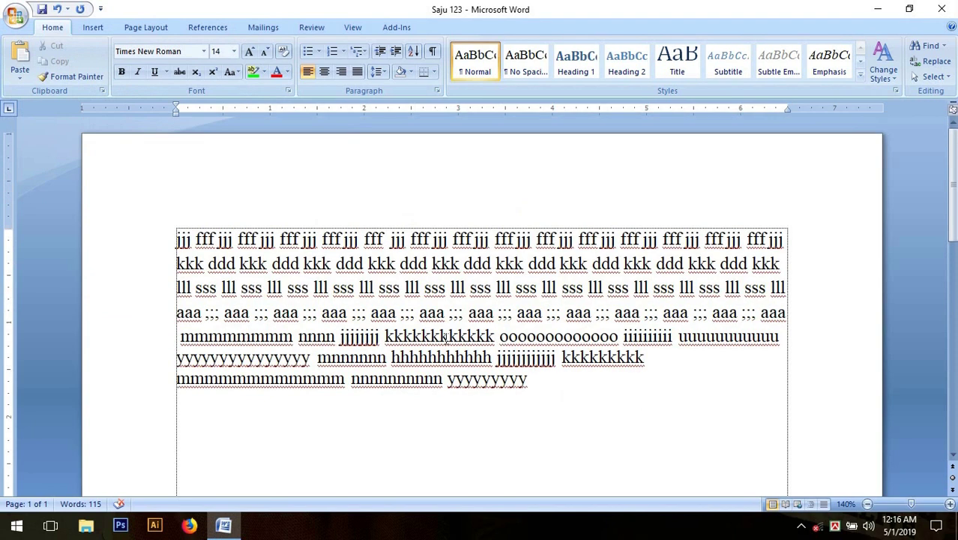
left_click(20, 20)
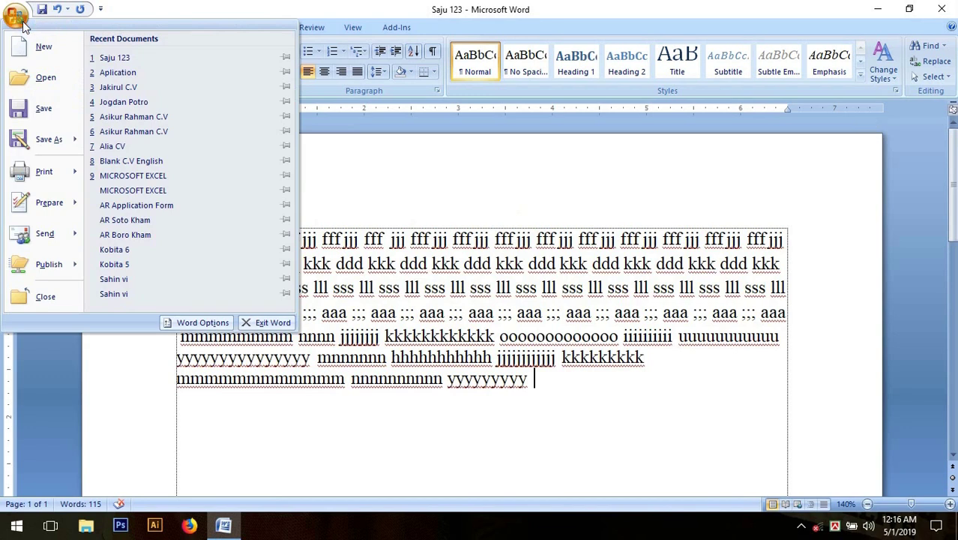
mouse_move(71, 184)
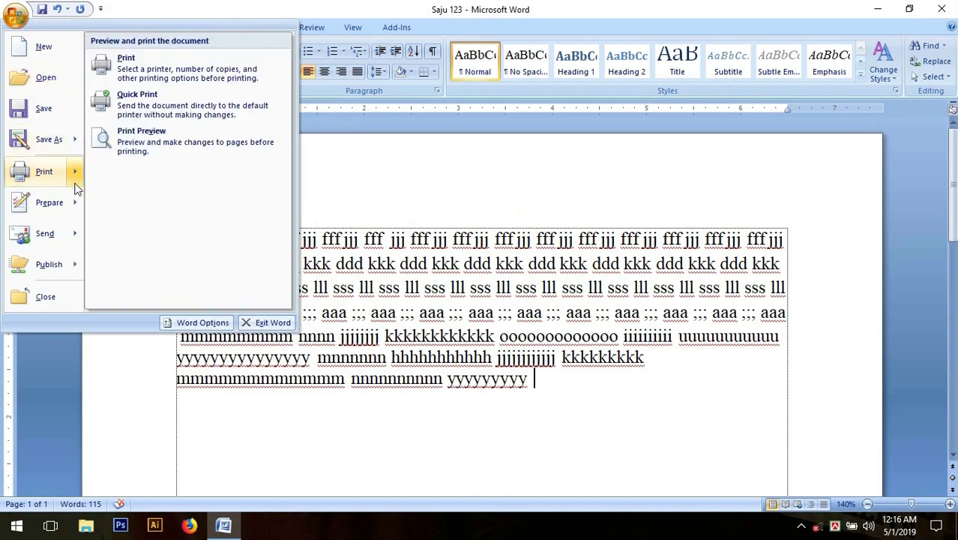
Open Print Preview and zoom the page in step by step to 140%.
left_click(184, 149)
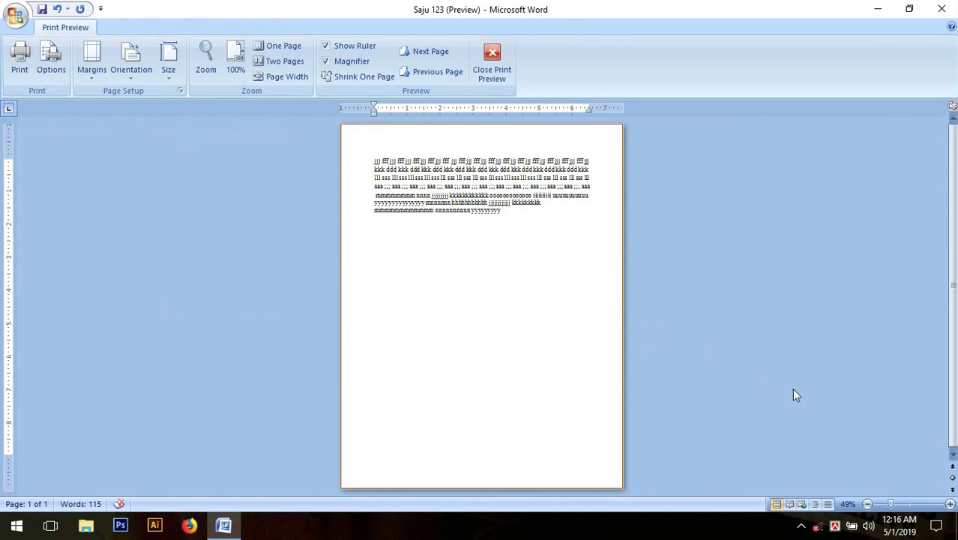
left_click(951, 504)
left_click(951, 504)
left_click(951, 504)
left_click(951, 505)
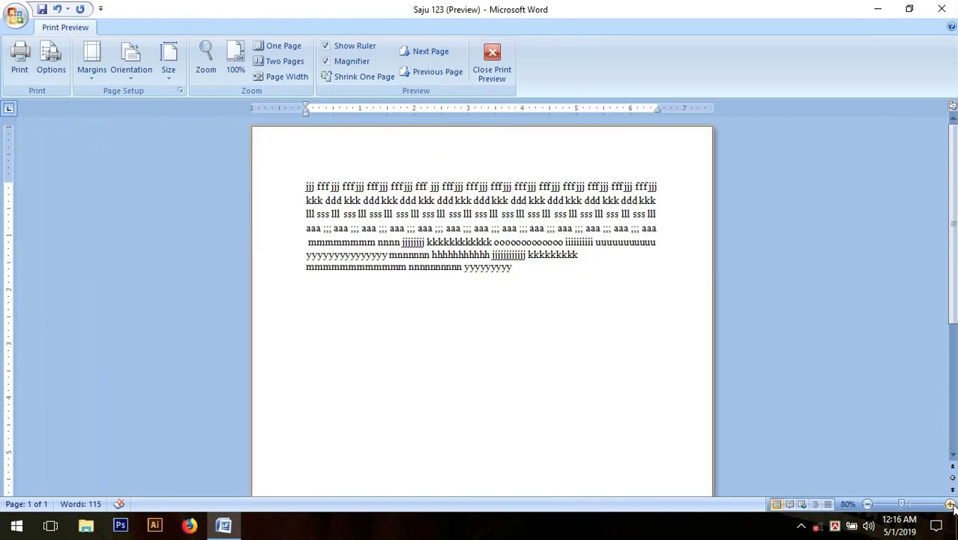
left_click(951, 505)
left_click(950, 504)
left_click(951, 505)
left_click(951, 505)
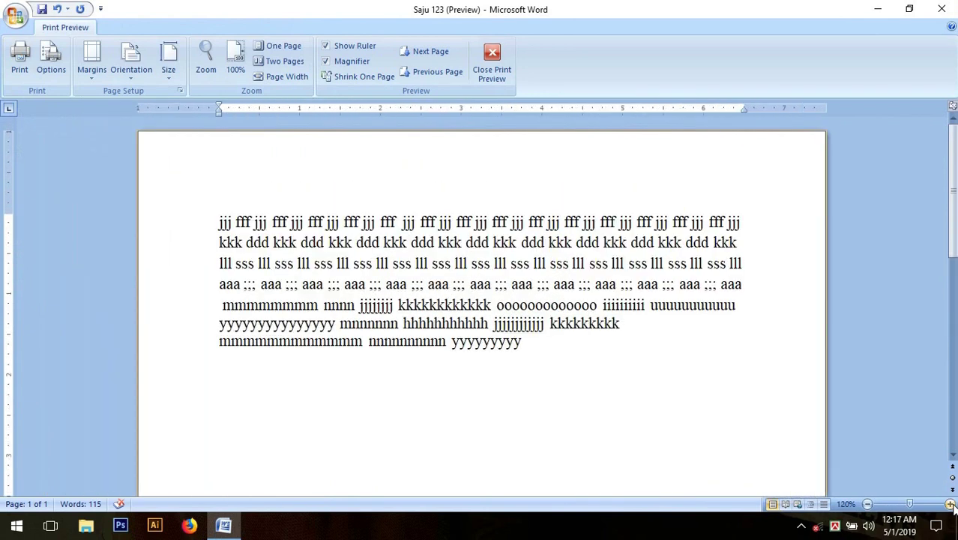
left_click(951, 504)
left_click(950, 505)
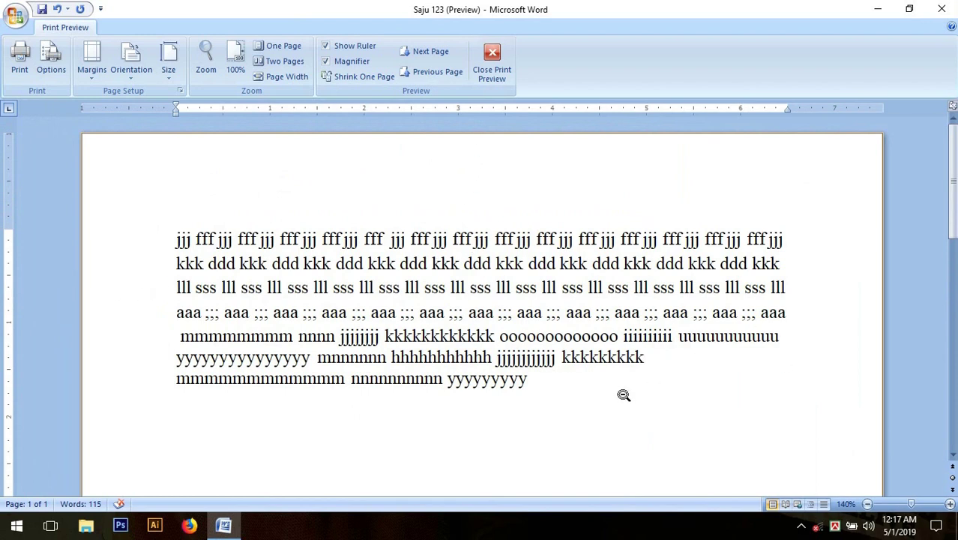
Scroll down the preview, then zoom back out to 40% to see the whole page.
scroll(592, 390, "down", 1)
scroll(530, 381, "down", 4)
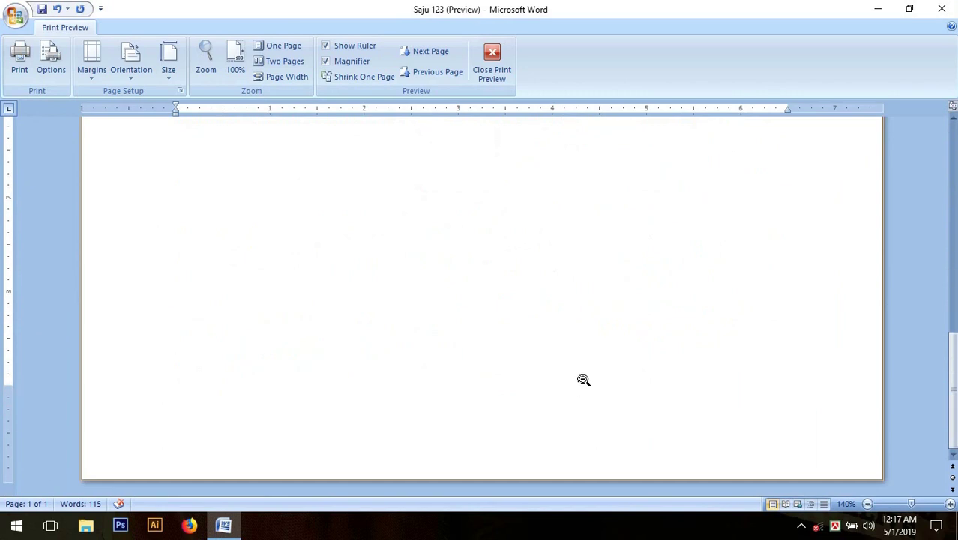
left_click(868, 506)
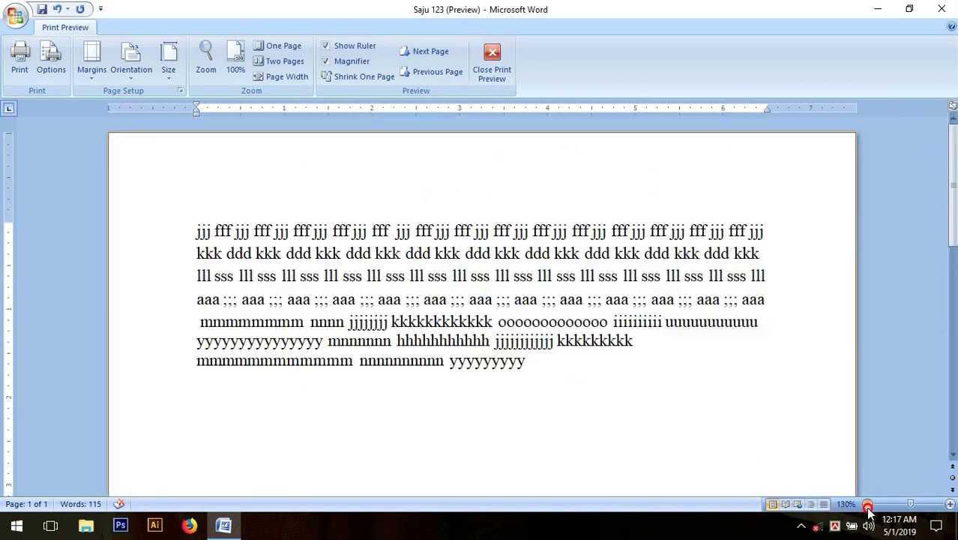
left_click(867, 505)
left_click(867, 505)
left_click(867, 505)
left_click(867, 505)
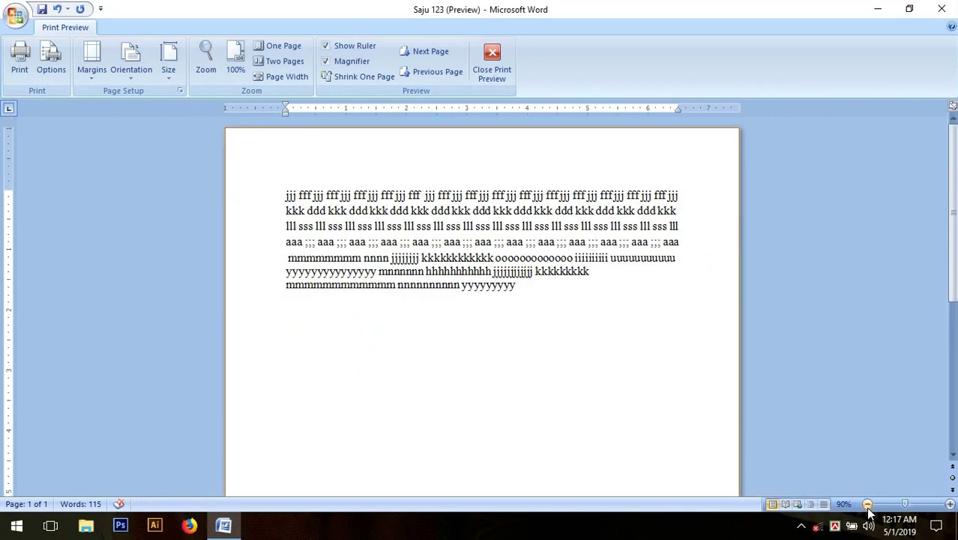
left_click(868, 505)
left_click(868, 505)
left_click(867, 505)
left_click(868, 505)
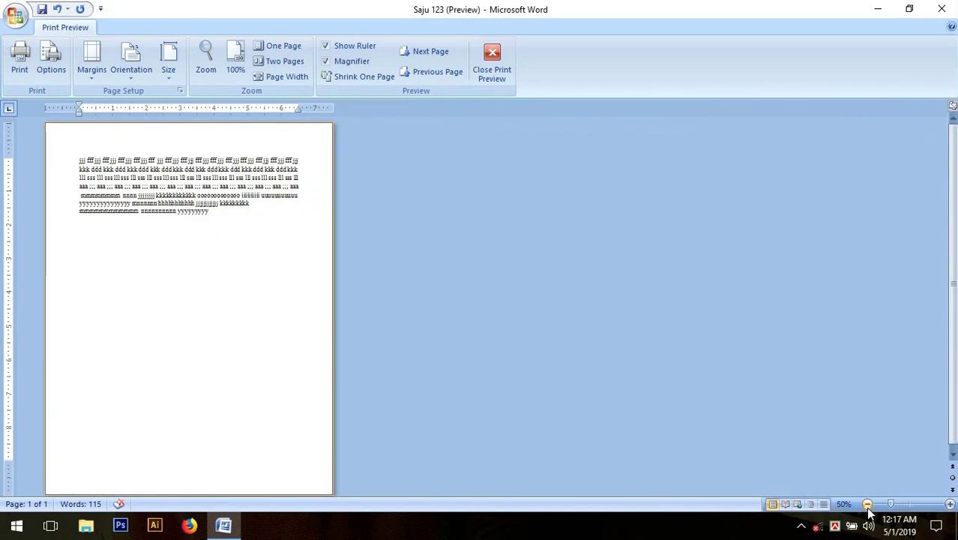
left_click(867, 505)
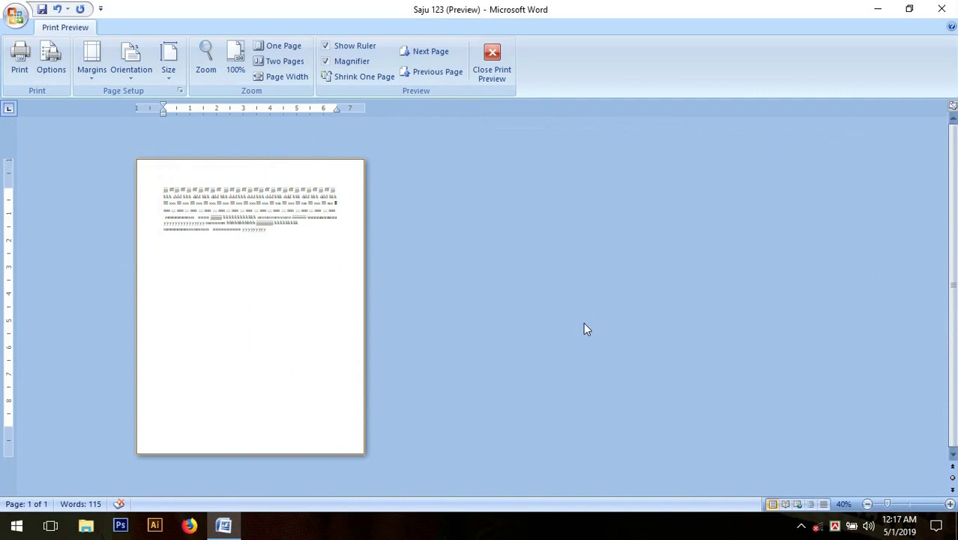
Exit Print Preview, glance through the Office menu, and dismiss it to resume editing.
left_click(501, 80)
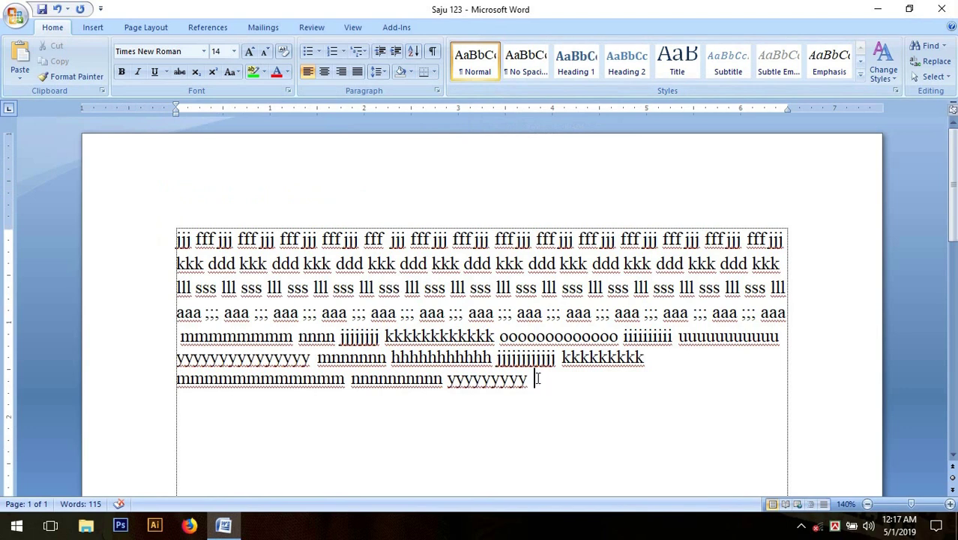
left_click(16, 17)
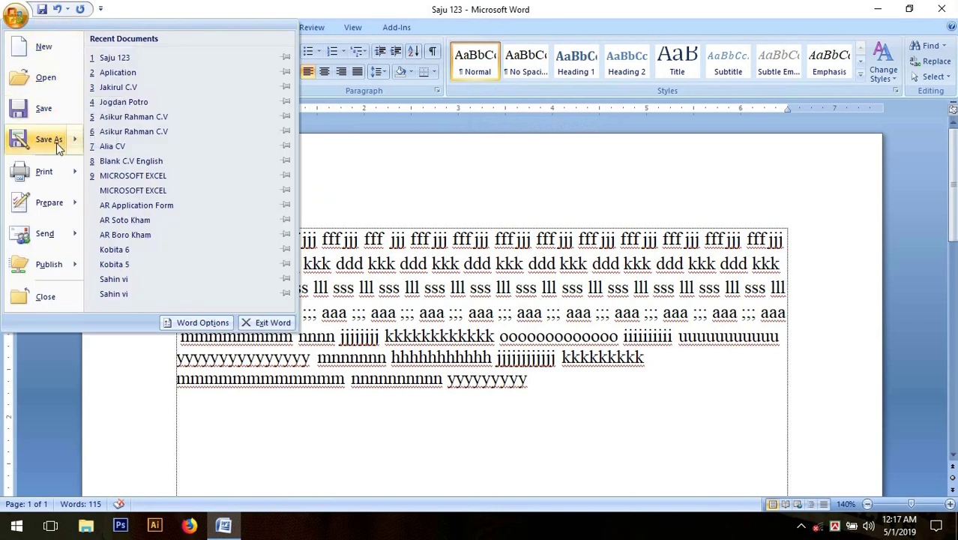
mouse_move(46, 175)
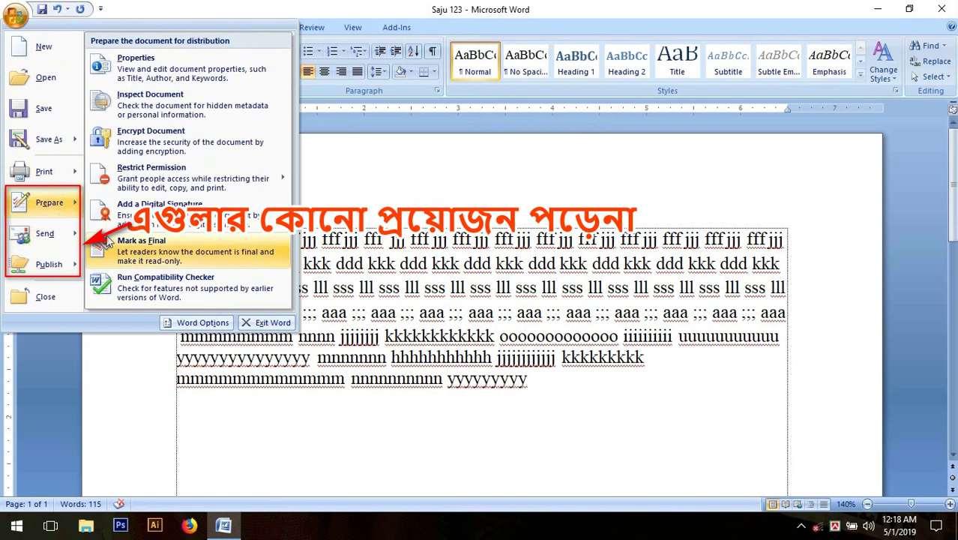
mouse_move(49, 263)
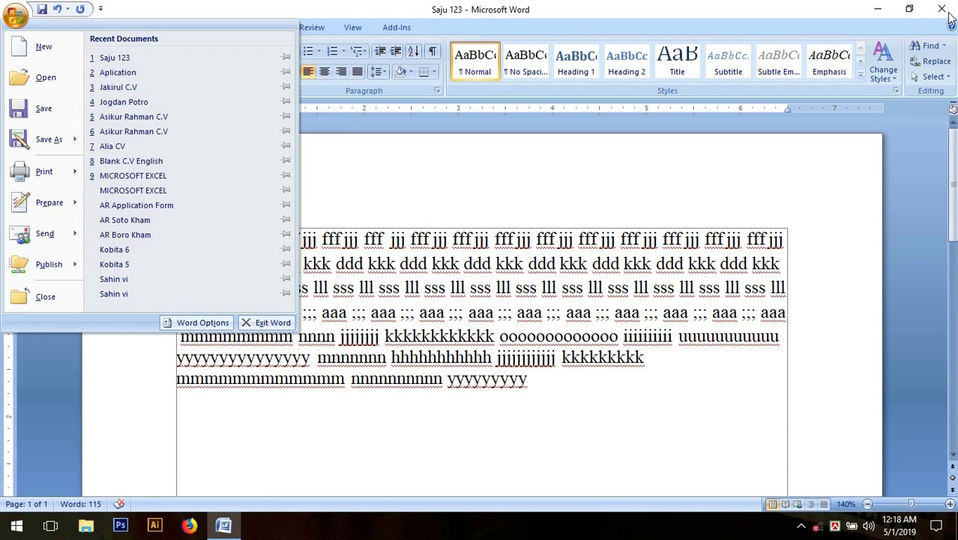
left_click(547, 382)
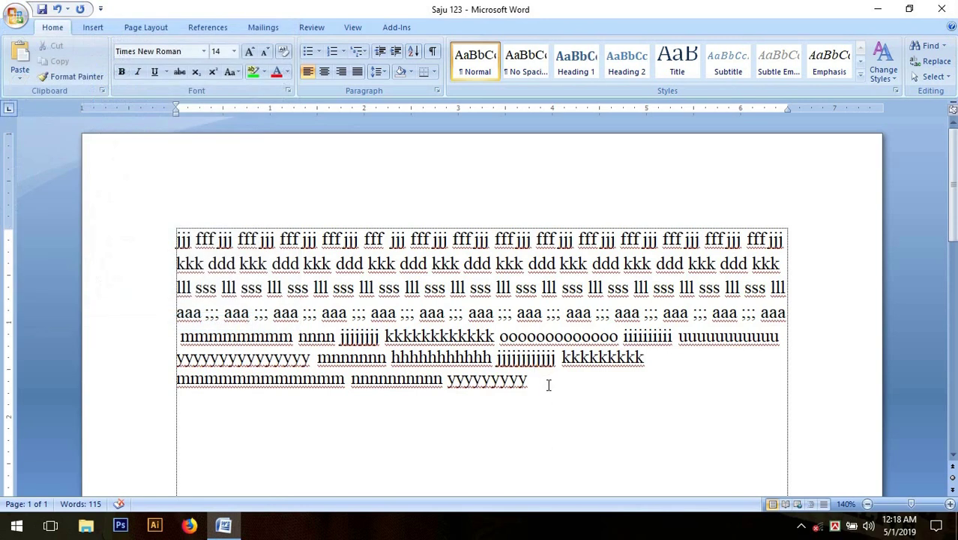